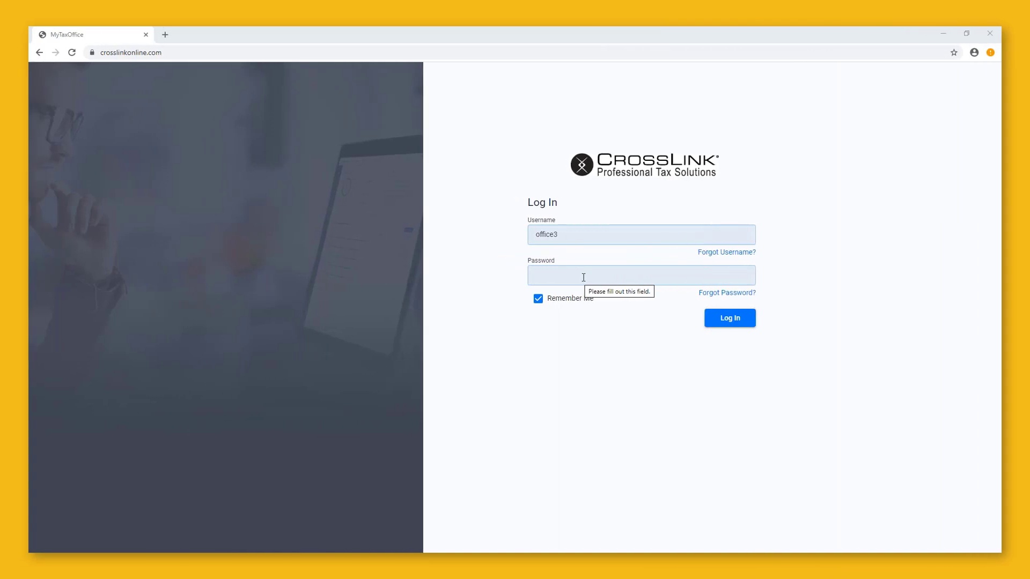
# Sign in to the CrossLink Online office account with the account password.
pyautogui.click(583, 278)
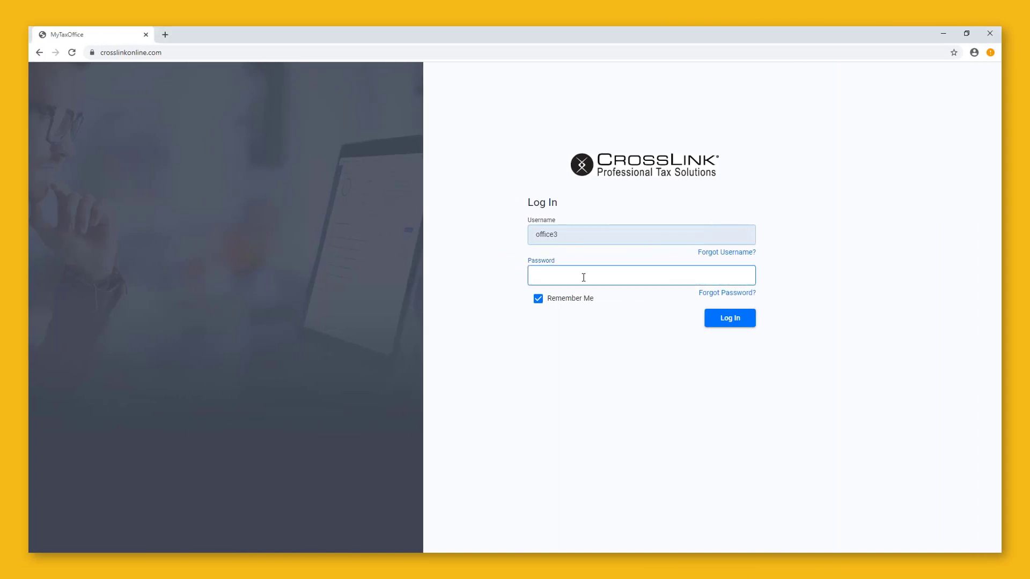
pyautogui.write('•••••••••')
pyautogui.press('Return')
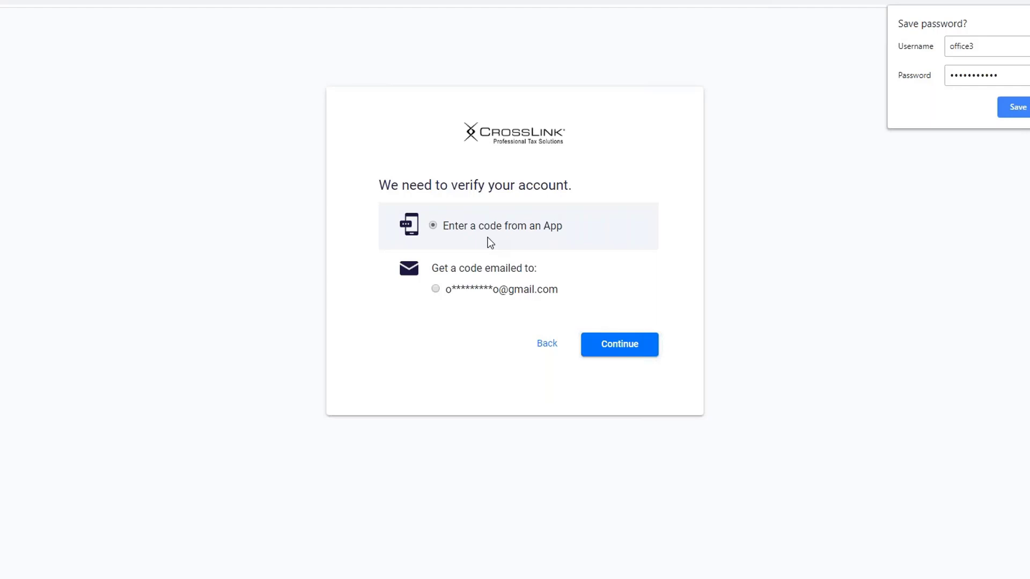
# Verify the account with the authenticator app's code and label this device 'wkst'.
pyautogui.click(624, 351)
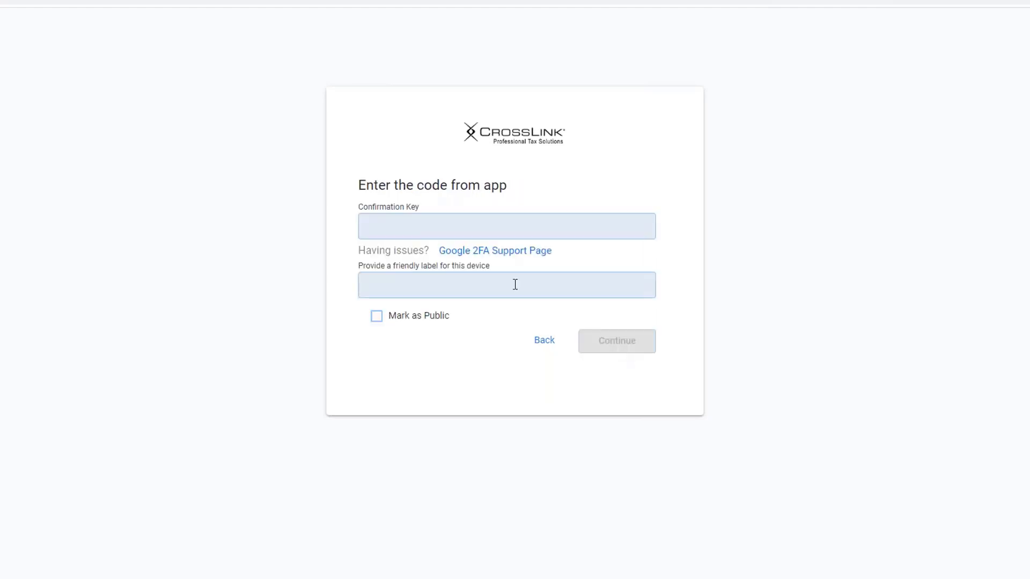
pyautogui.click(486, 224)
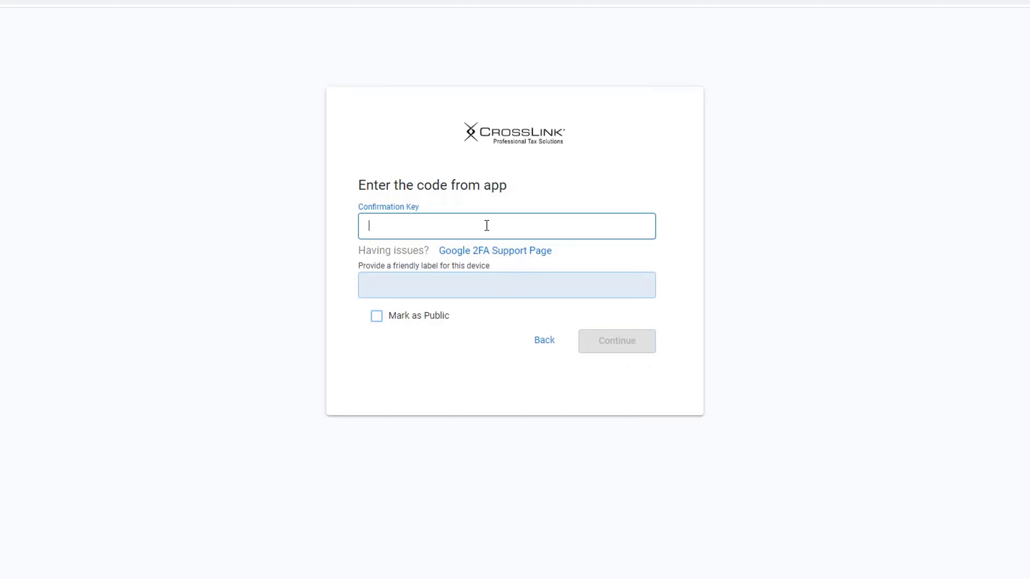
pyautogui.click(439, 290)
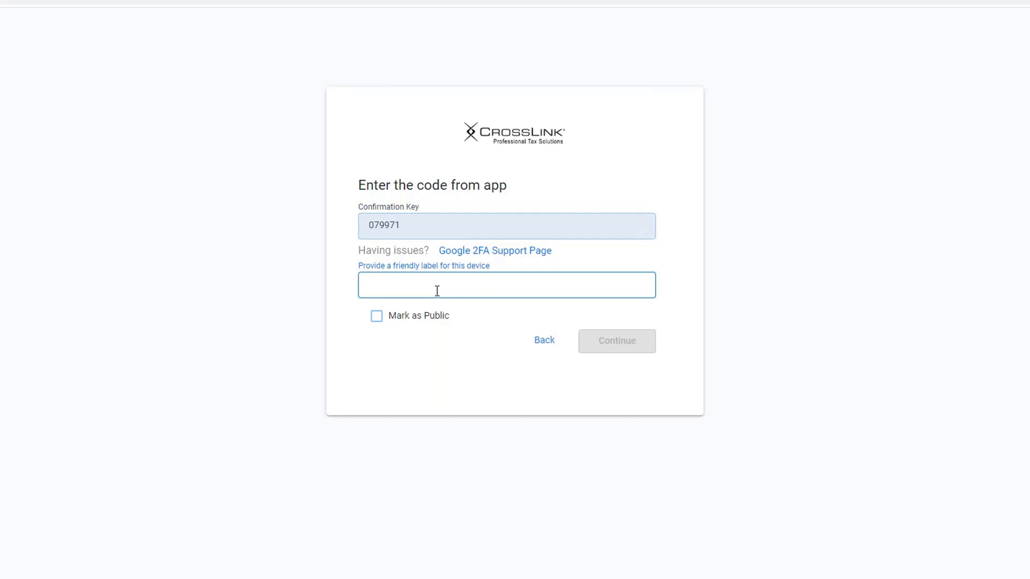
pyautogui.write('wkst')
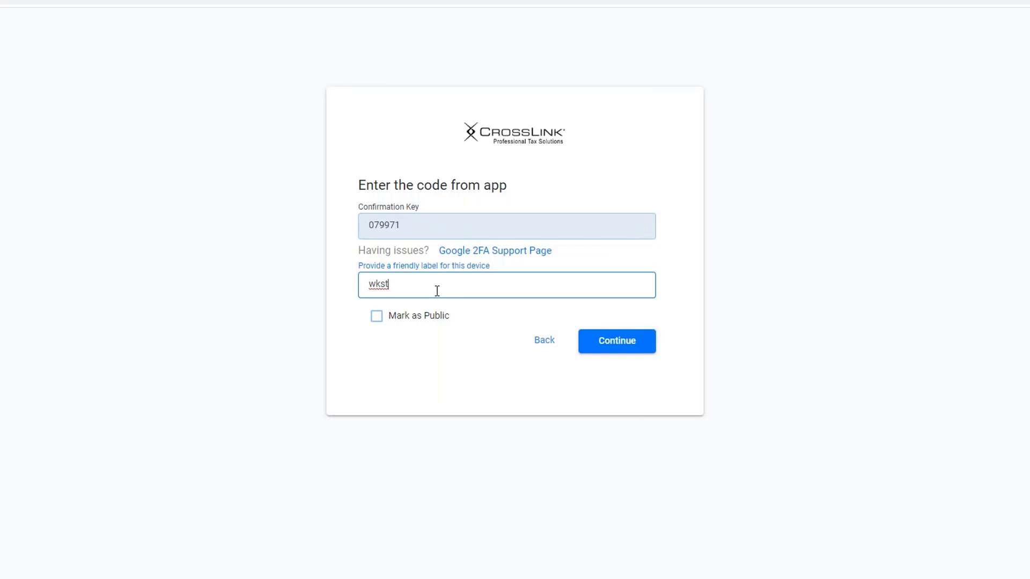
pyautogui.click(629, 349)
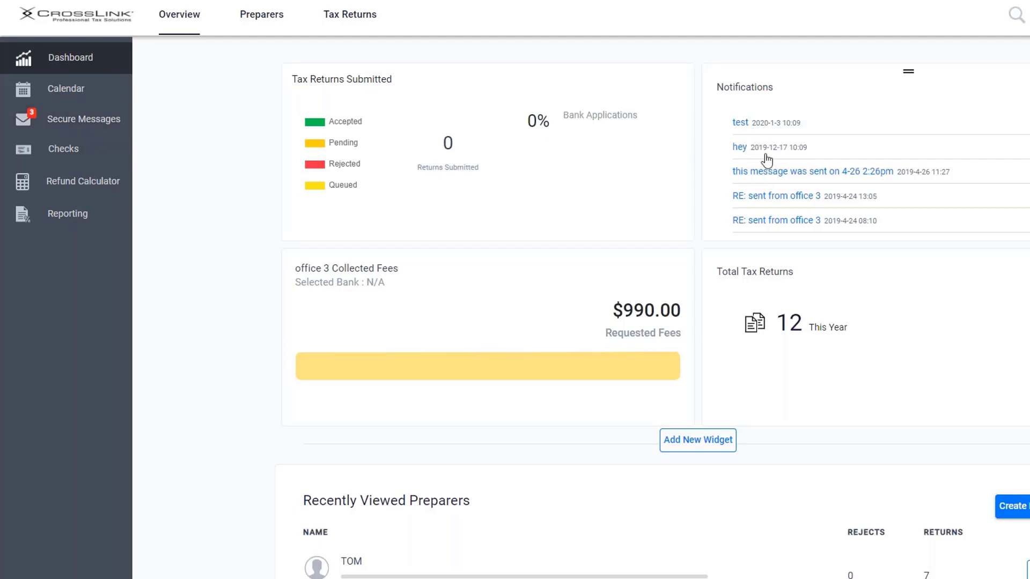
pyautogui.click(84, 123)
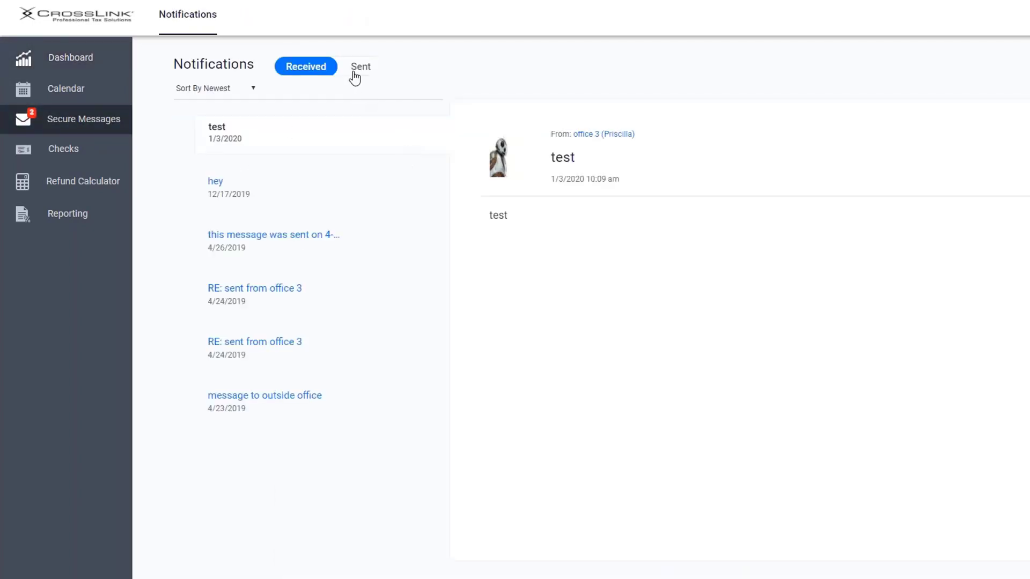
pyautogui.click(57, 69)
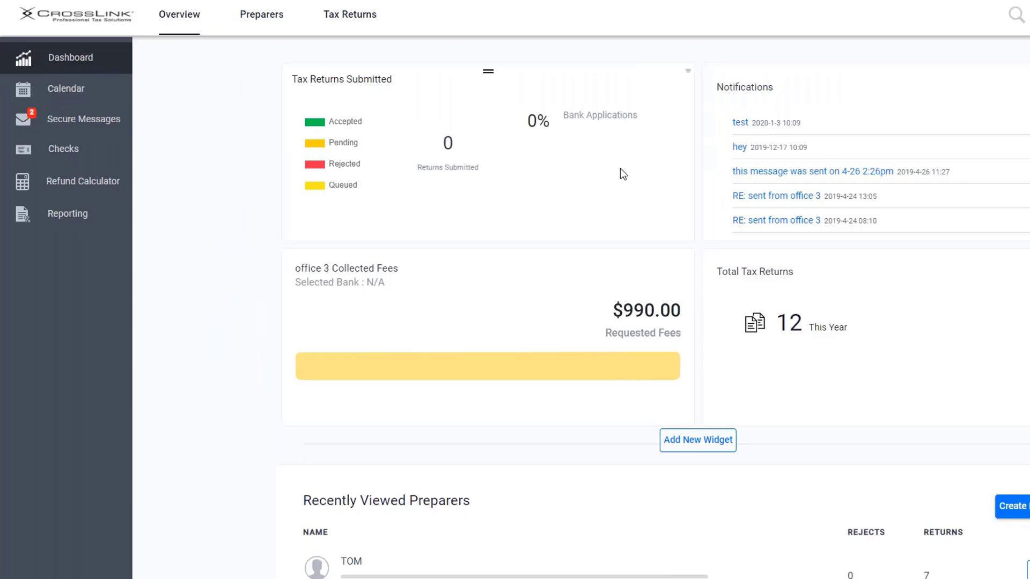
pyautogui.scroll(-1, 752, 298)
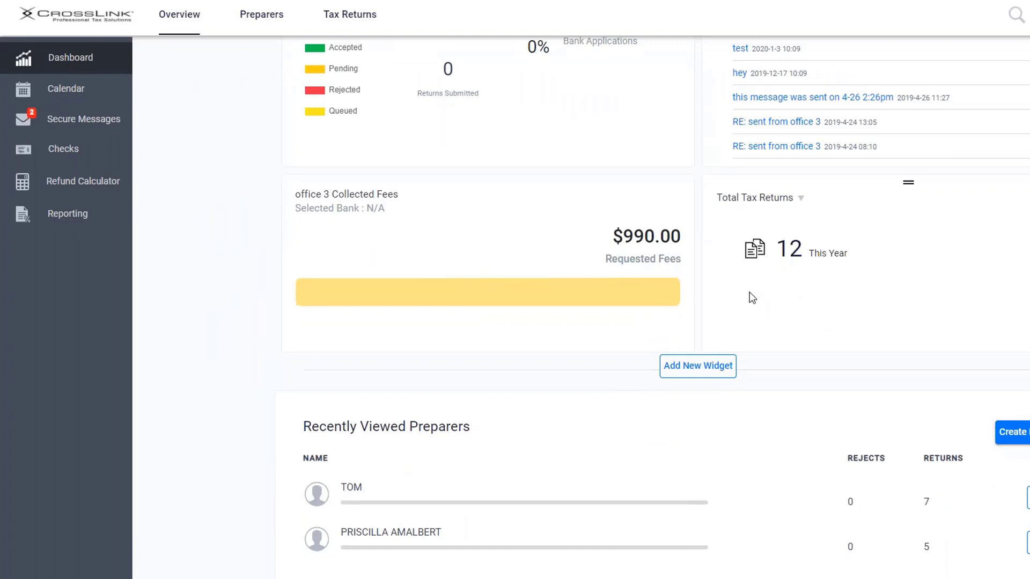
pyautogui.scroll(1, 752, 298)
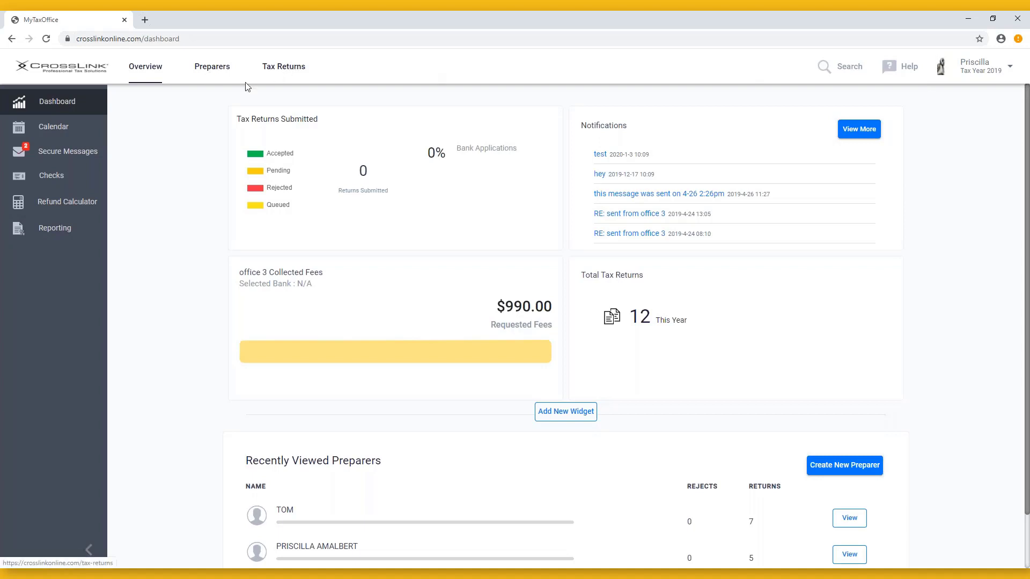
pyautogui.click(213, 69)
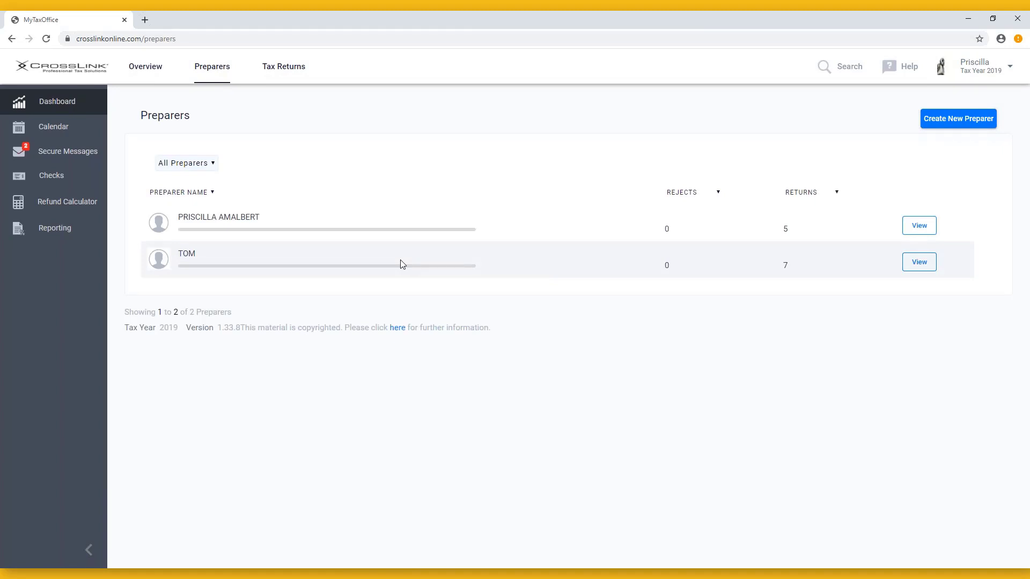
pyautogui.click(919, 230)
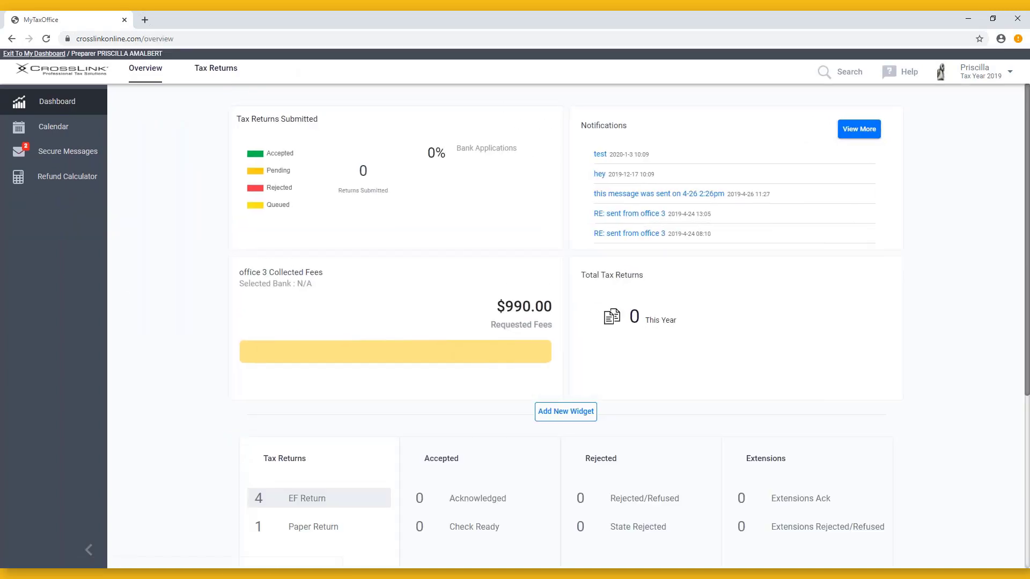
pyautogui.scroll(-5, 938, 223)
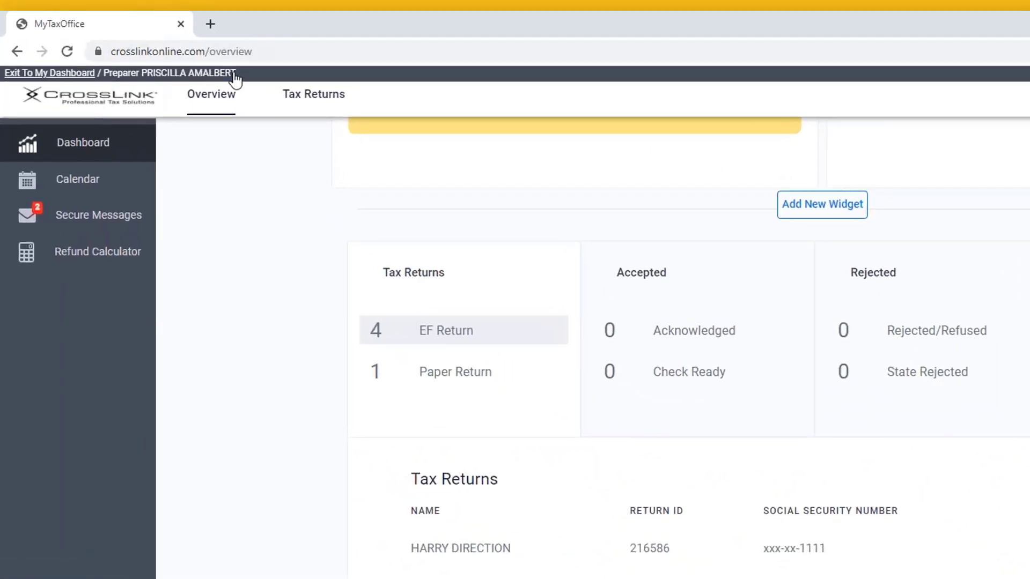
pyautogui.click(21, 72)
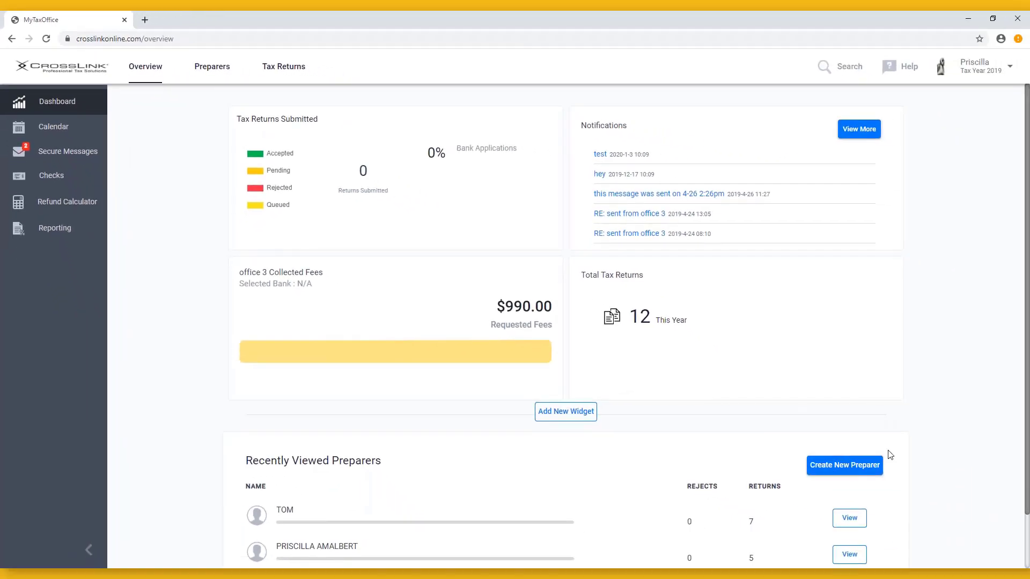
pyautogui.click(1011, 68)
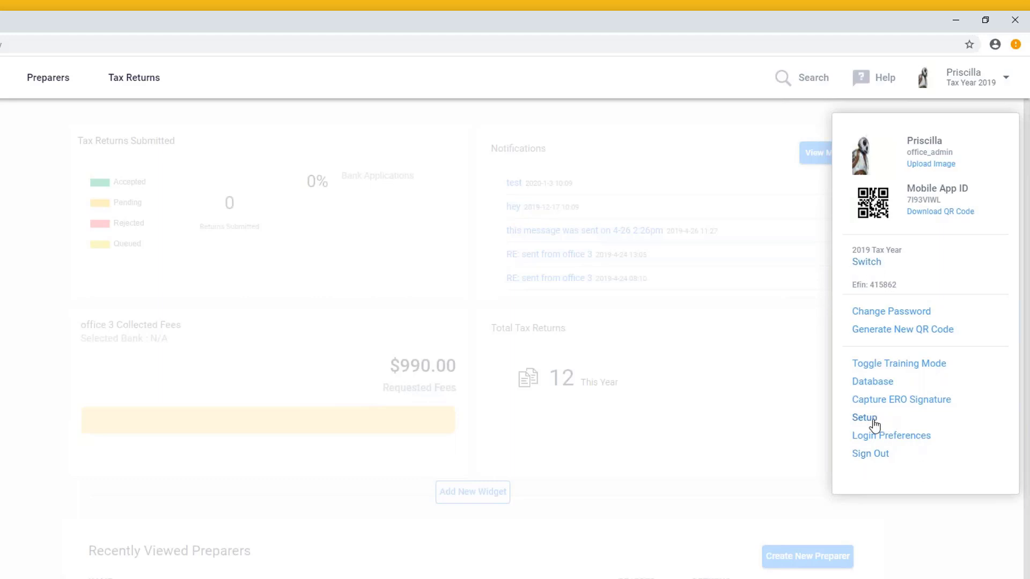
pyautogui.click(916, 440)
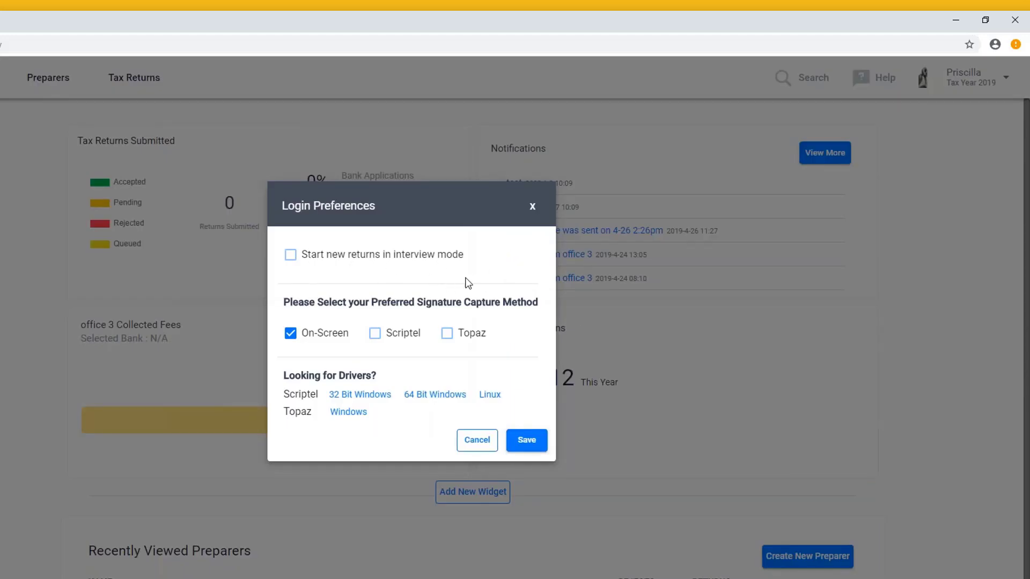
pyautogui.click(486, 444)
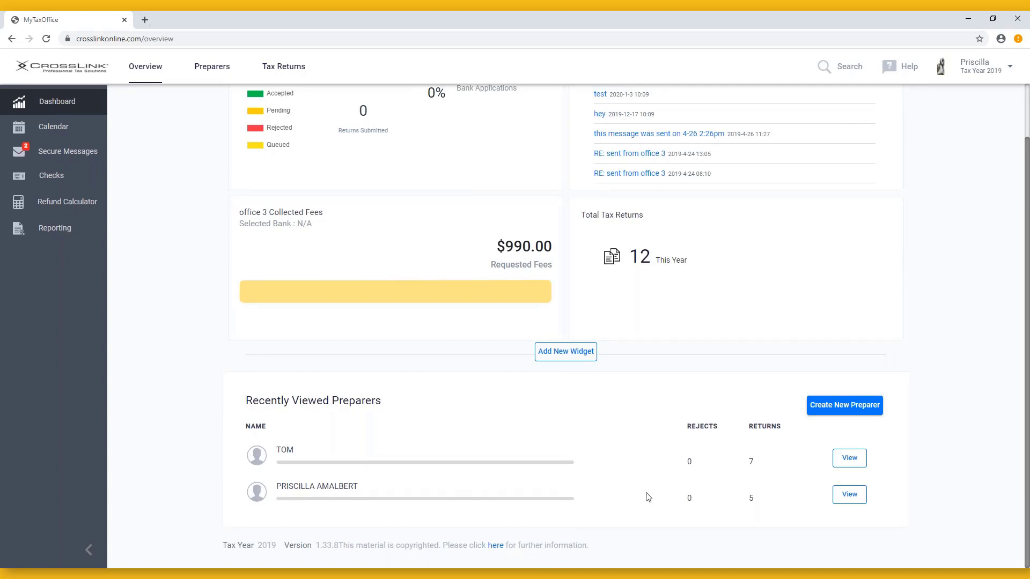
# View the second preparer's dashboard, open a listed return, then go to the Tax Returns list.
pyautogui.click(854, 493)
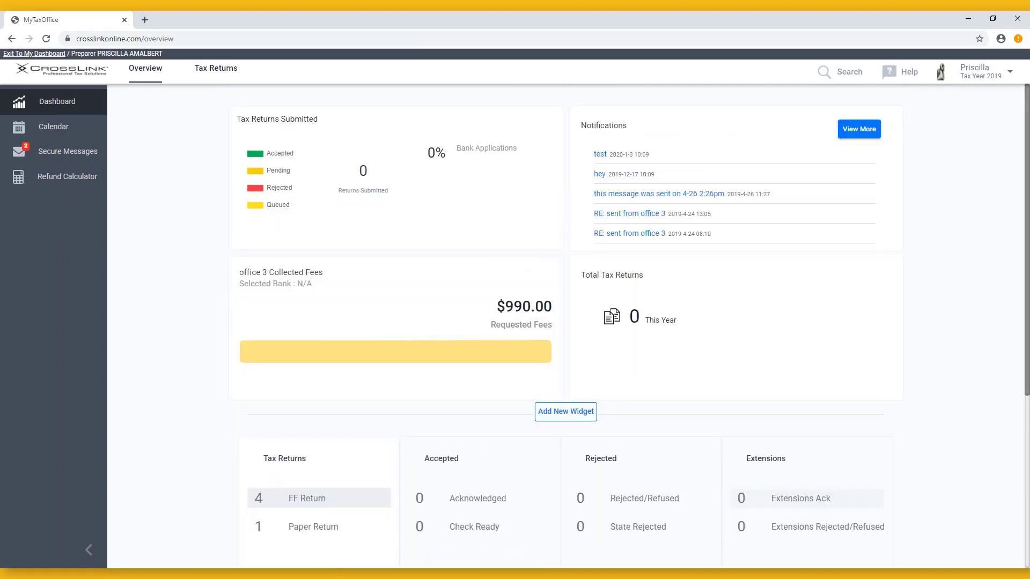
pyautogui.scroll(-5, 568, 321)
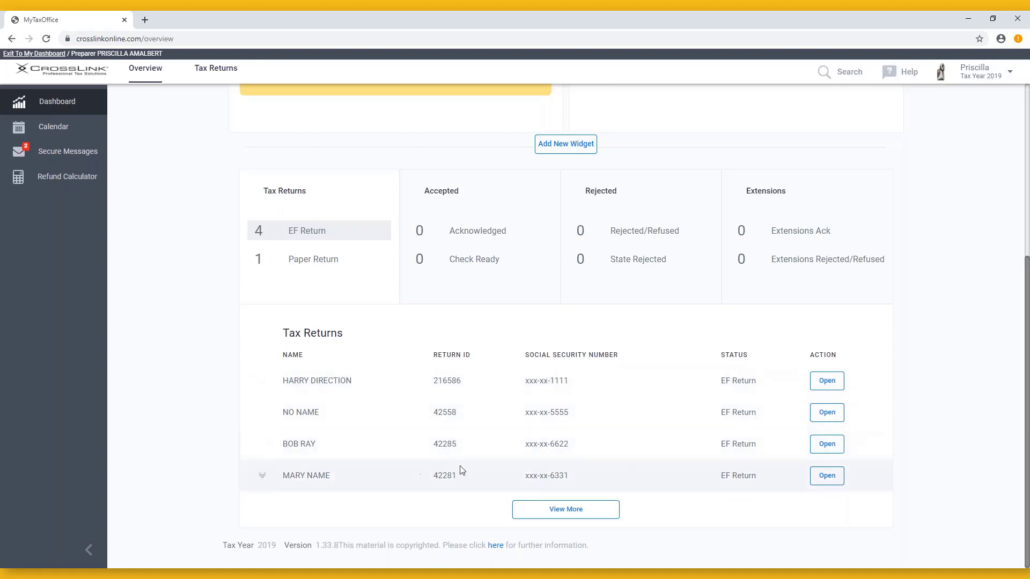
pyautogui.click(836, 445)
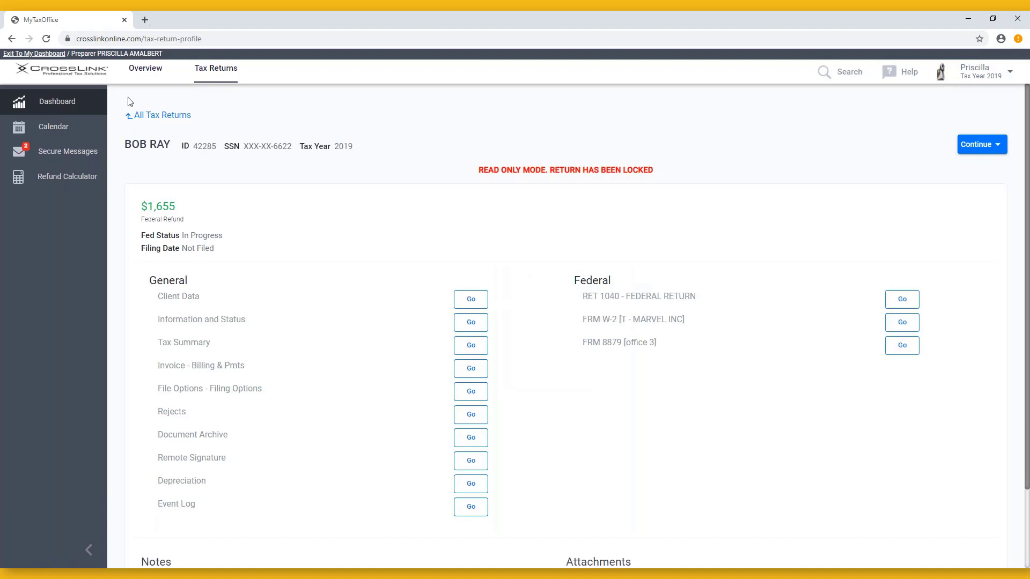
pyautogui.click(212, 76)
pyautogui.click(153, 114)
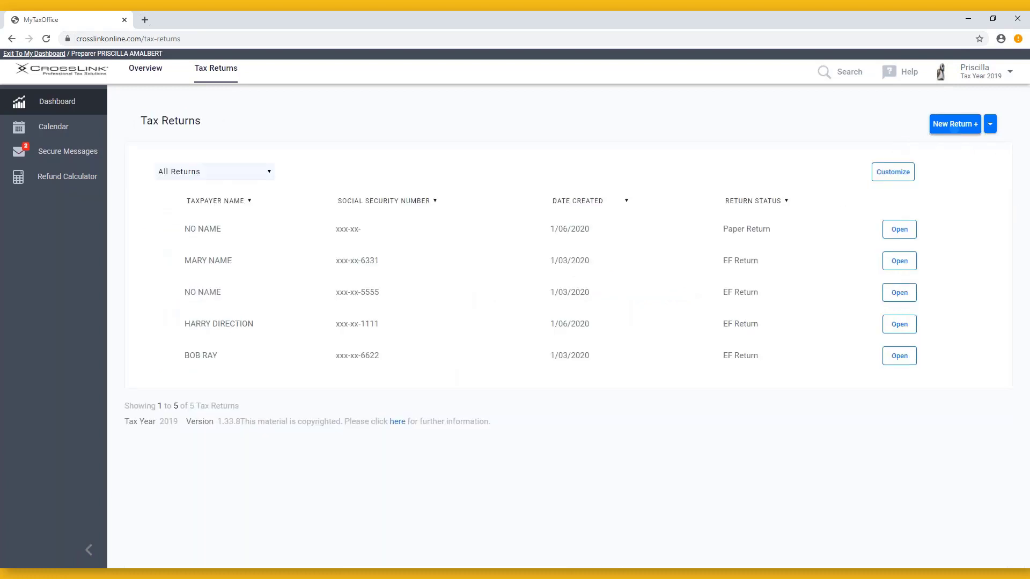
pyautogui.click(952, 125)
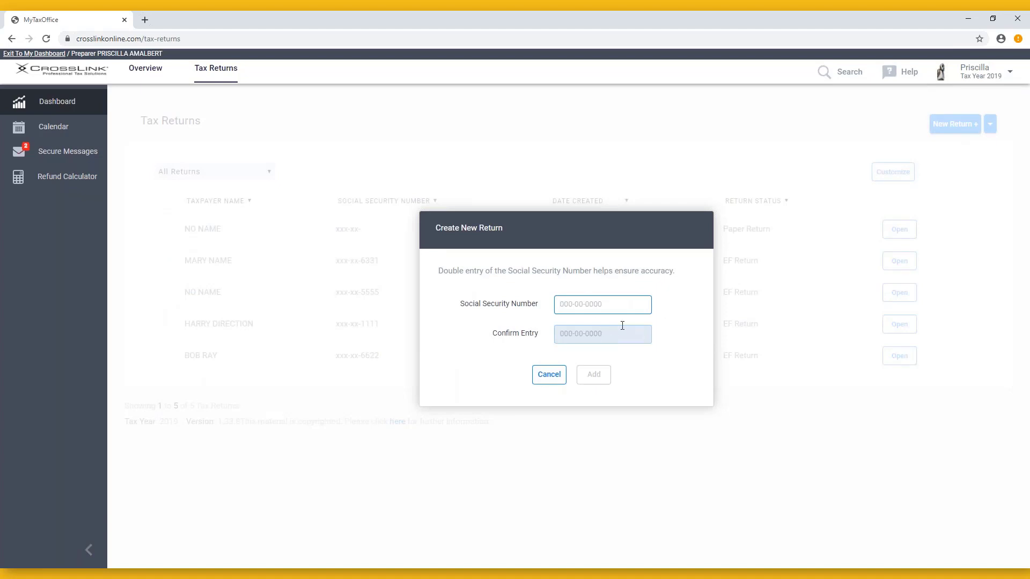
pyautogui.click(546, 376)
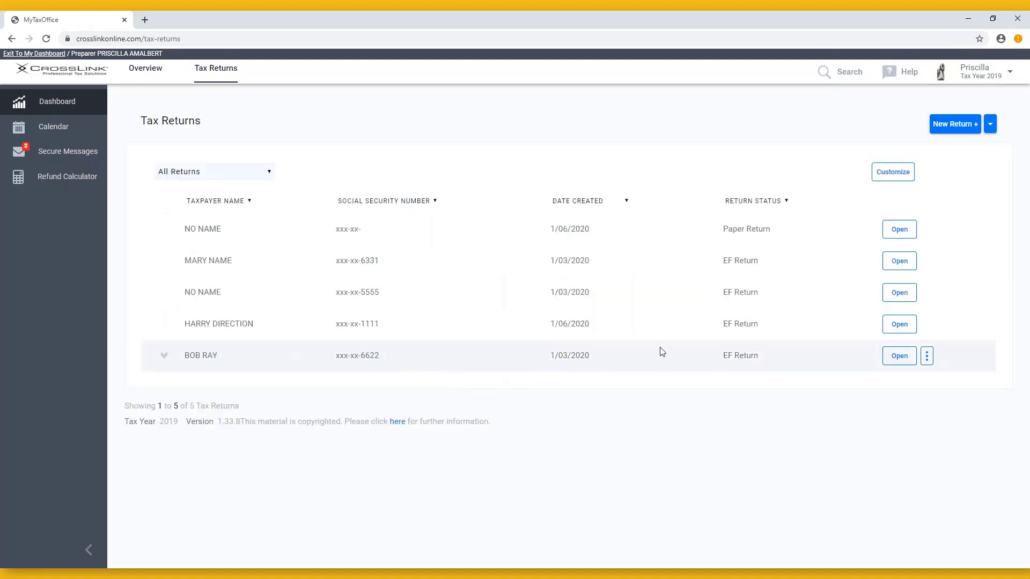
pyautogui.click(904, 365)
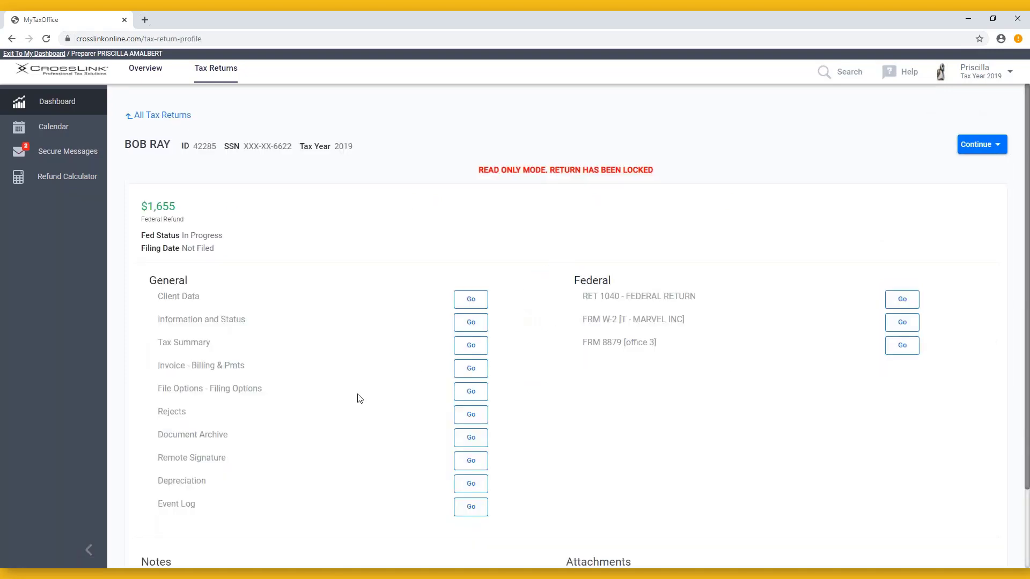
pyautogui.scroll(-3, 359, 399)
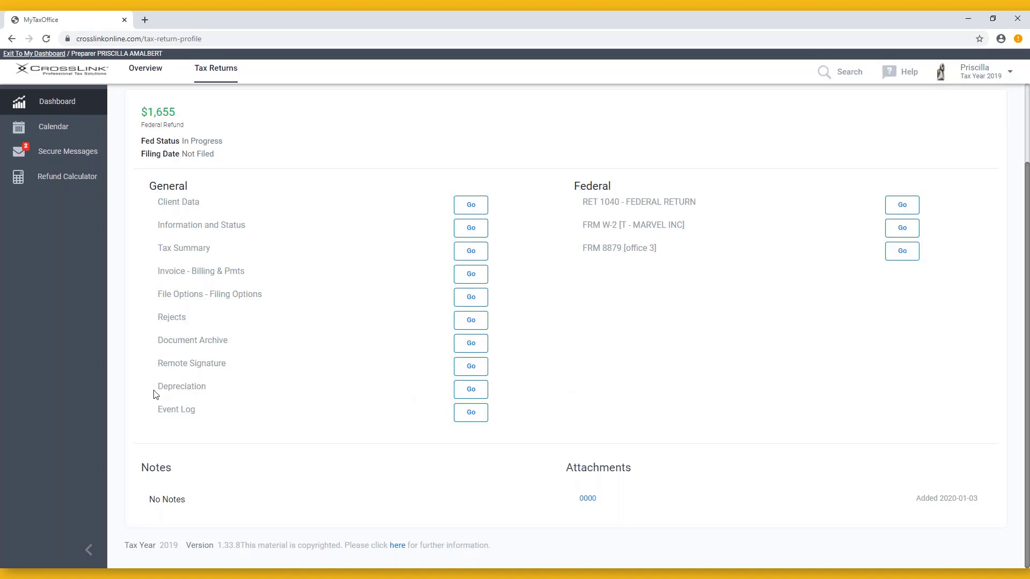
pyautogui.moveTo(204, 385); pyautogui.dragTo(161, 396)
pyautogui.scroll(2, 577, 354)
# Open the Client Data form and choose Unlock Return from the Close menu.
pyautogui.click(457, 304)
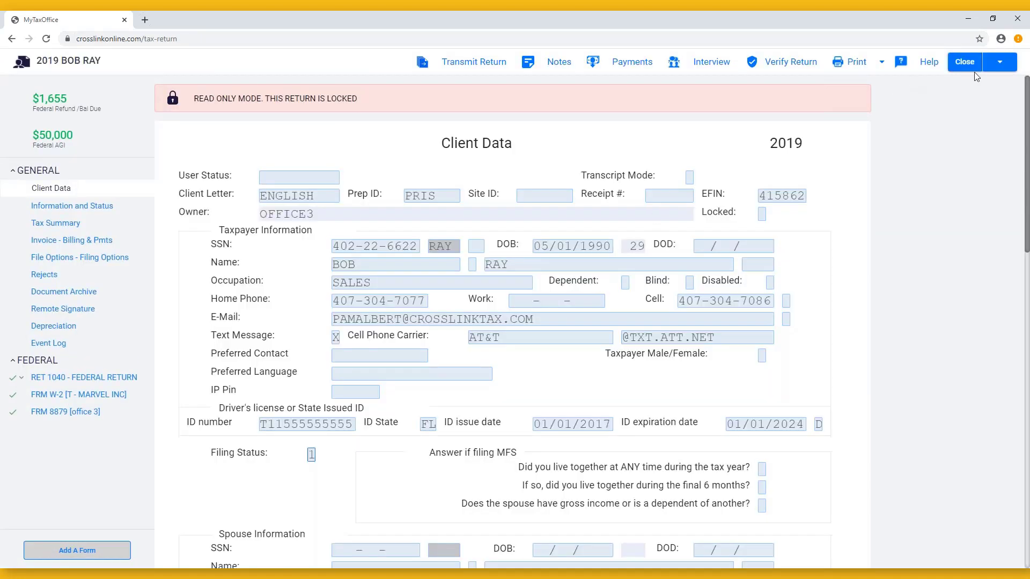
pyautogui.click(993, 70)
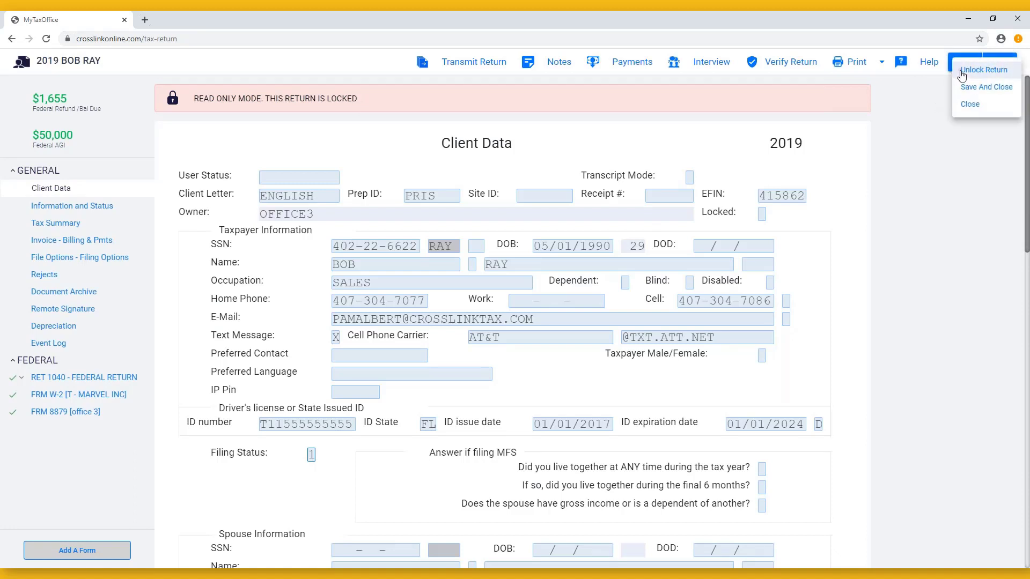
pyautogui.click(961, 72)
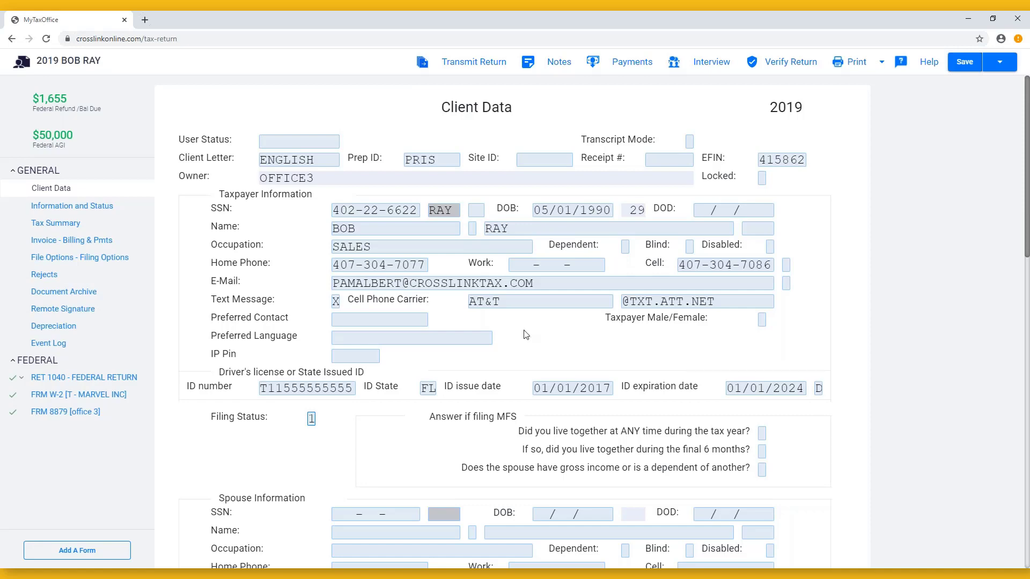
pyautogui.scroll(-1, 527, 396)
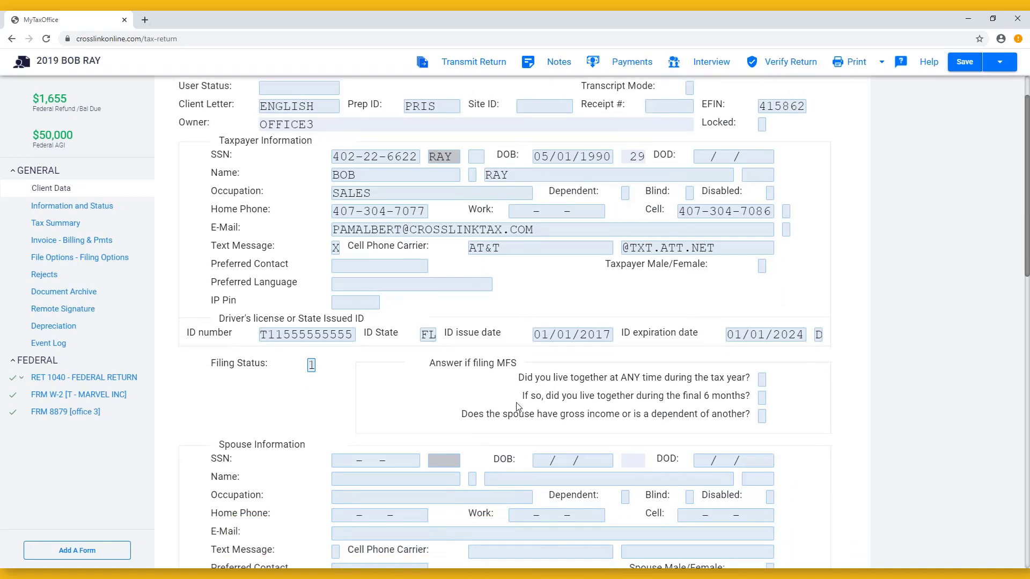
pyautogui.scroll(-3, 517, 407)
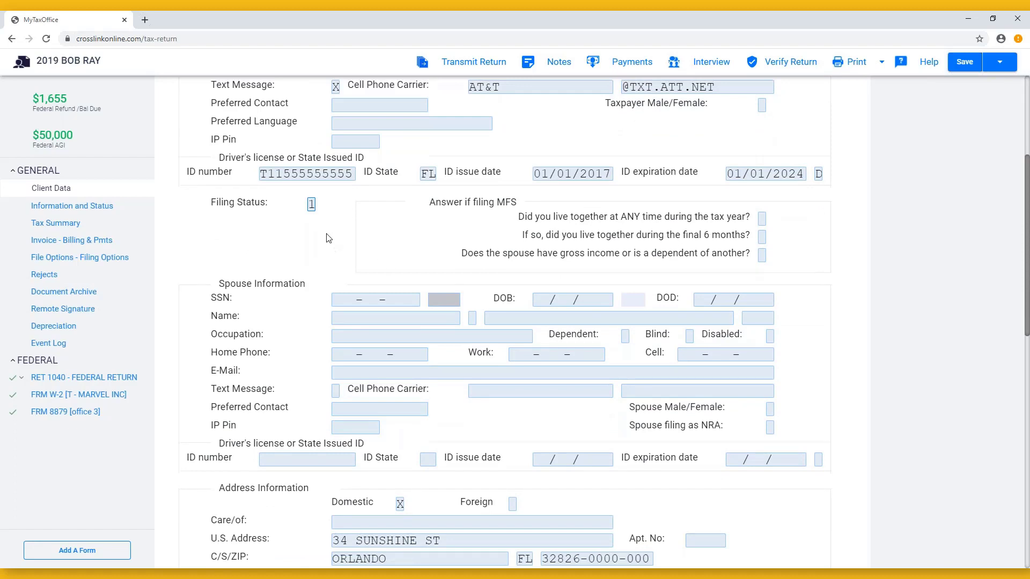
pyautogui.click(313, 205)
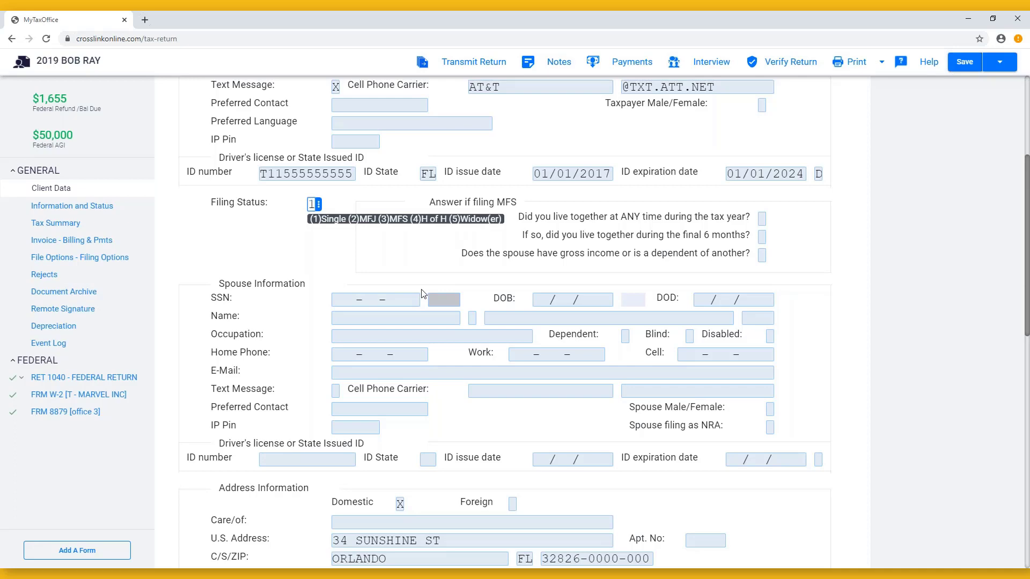
pyautogui.scroll(-8, 422, 294)
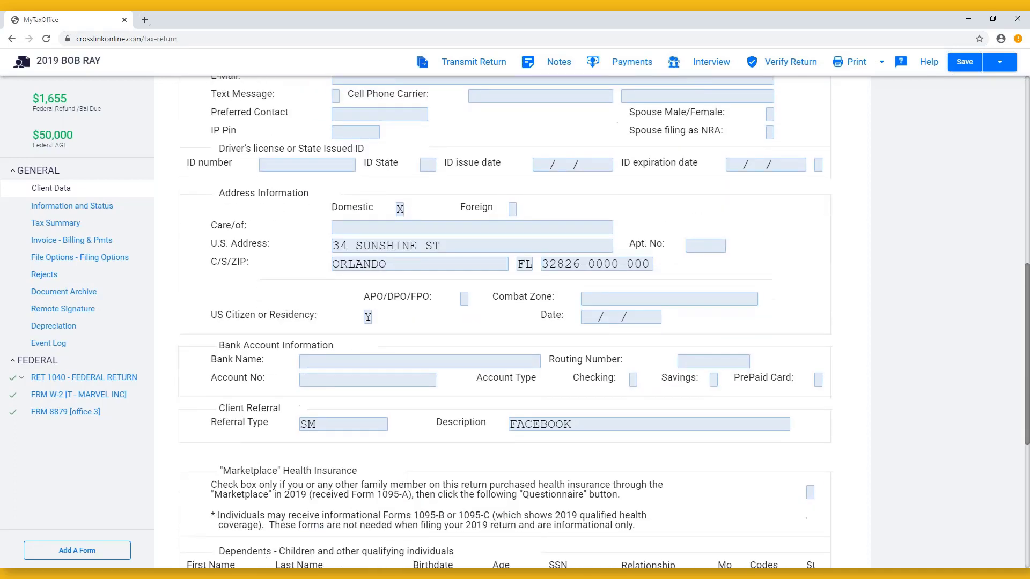
pyautogui.scroll(1, 443, 182)
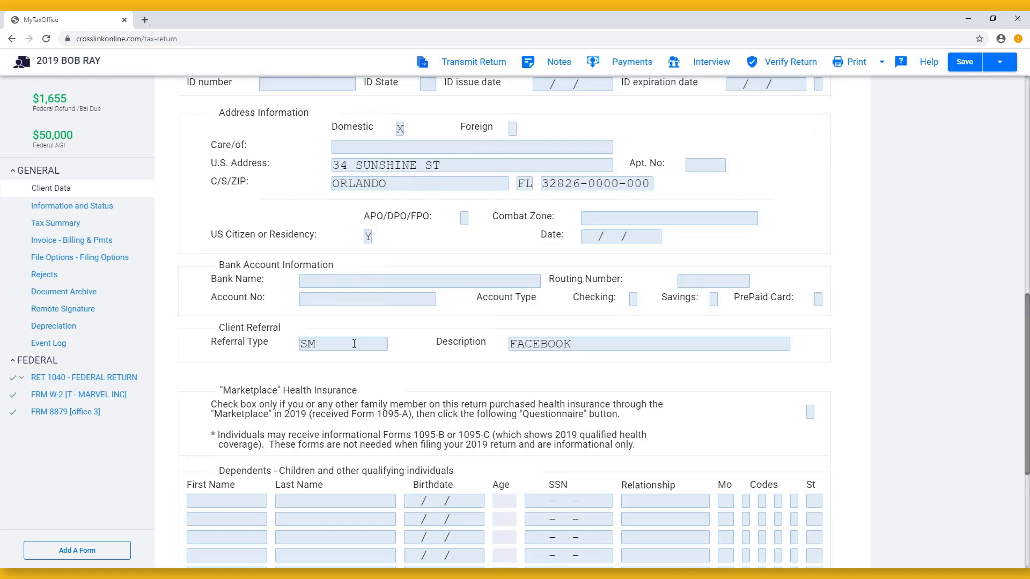
pyautogui.scroll(-1, 354, 348)
pyautogui.scroll(-1, 445, 366)
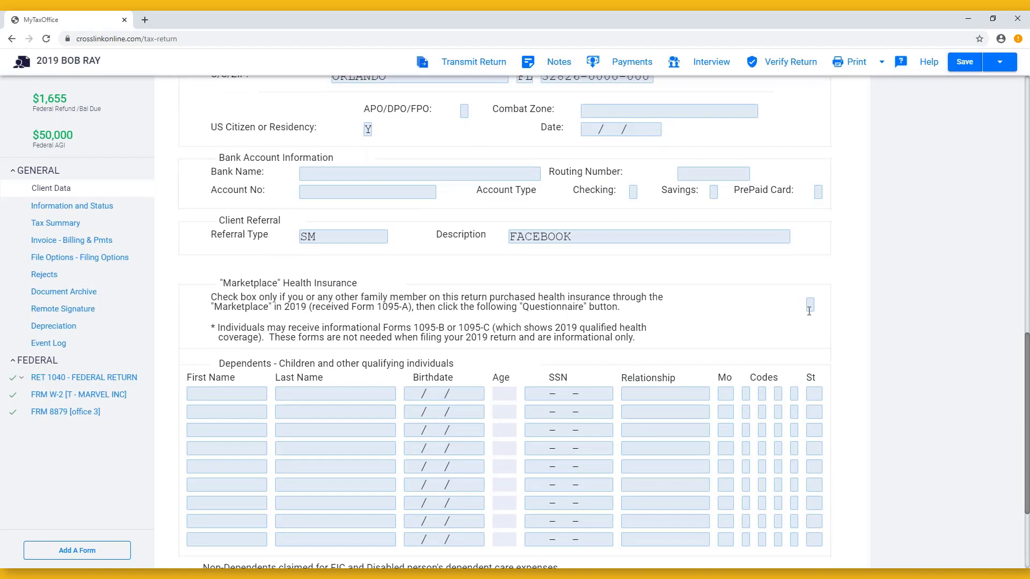
pyautogui.scroll(-1, 322, 440)
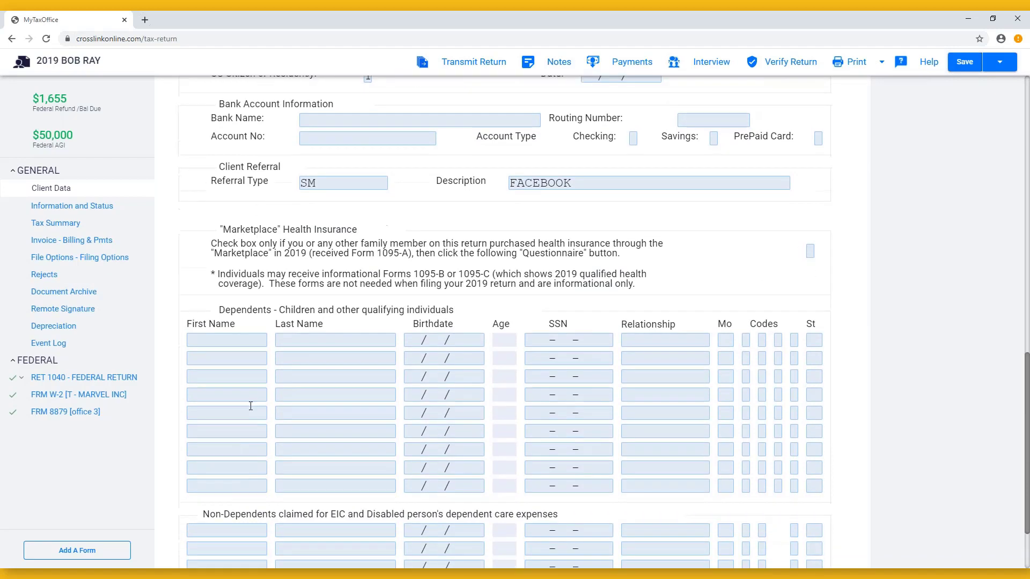
# From the first dependent's First Name field, return to the top and open Add A Form.
pyautogui.click(204, 339)
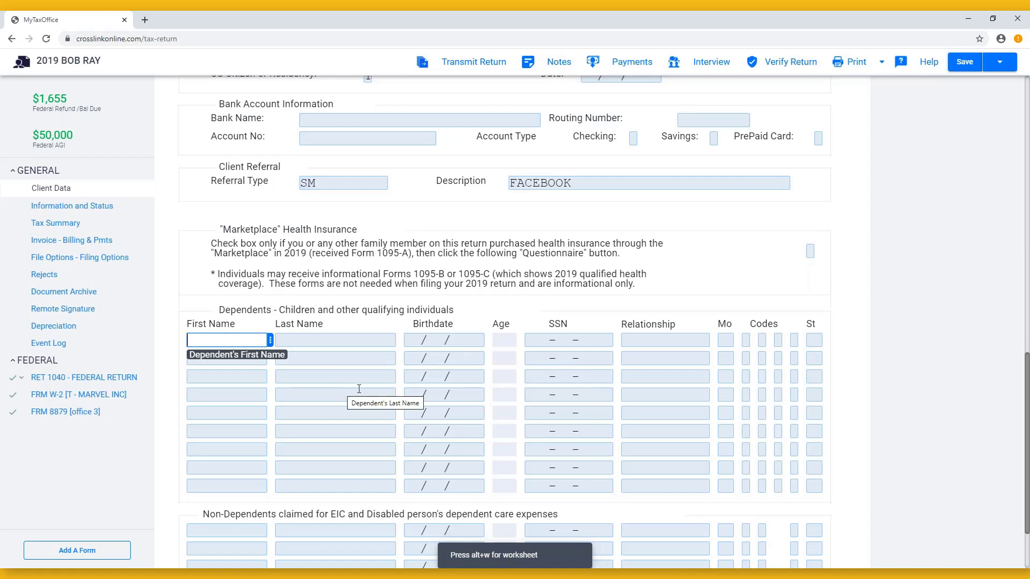
pyautogui.scroll(7, 356, 455)
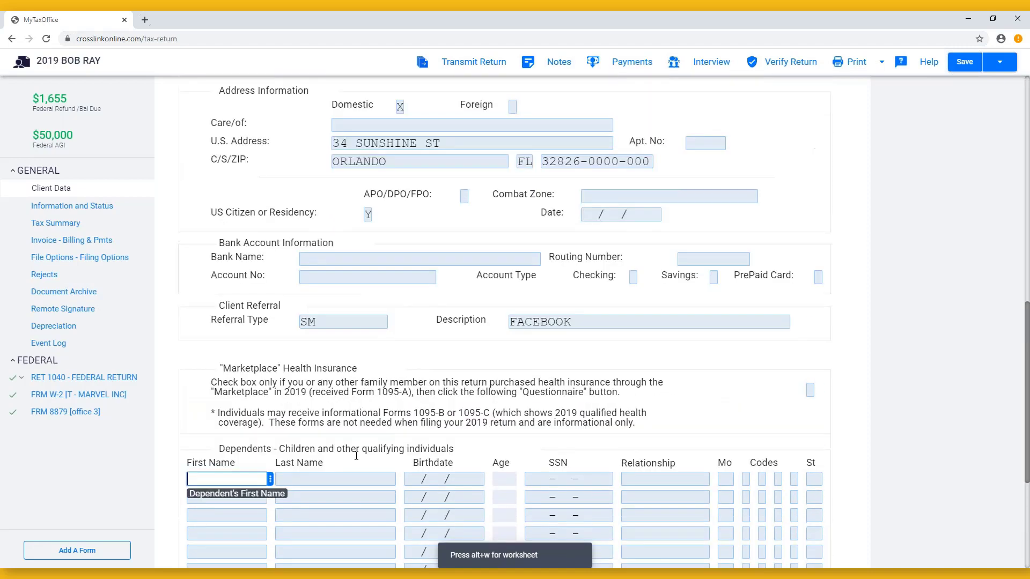
pyautogui.scroll(7, 505, 322)
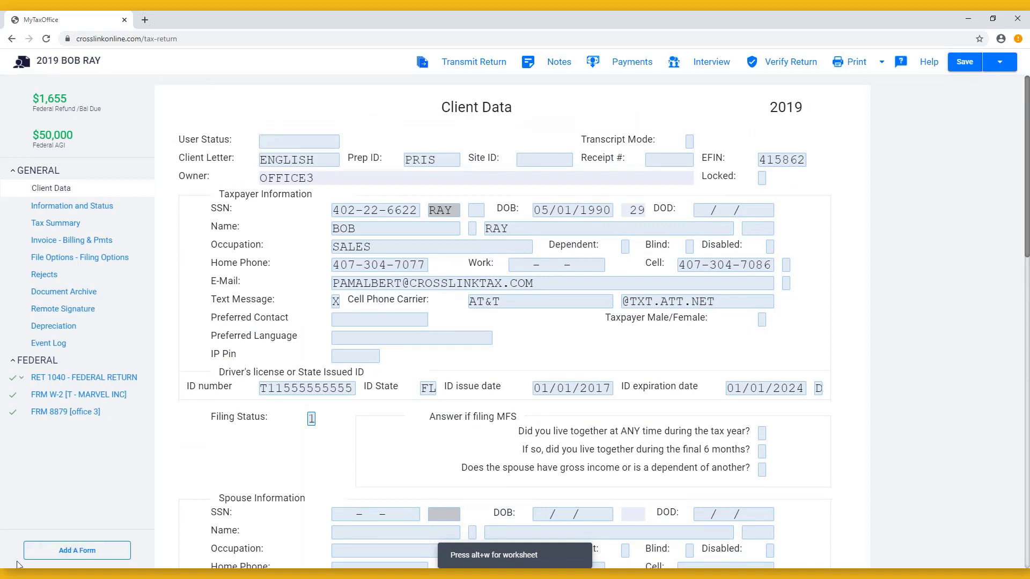
pyautogui.click(69, 551)
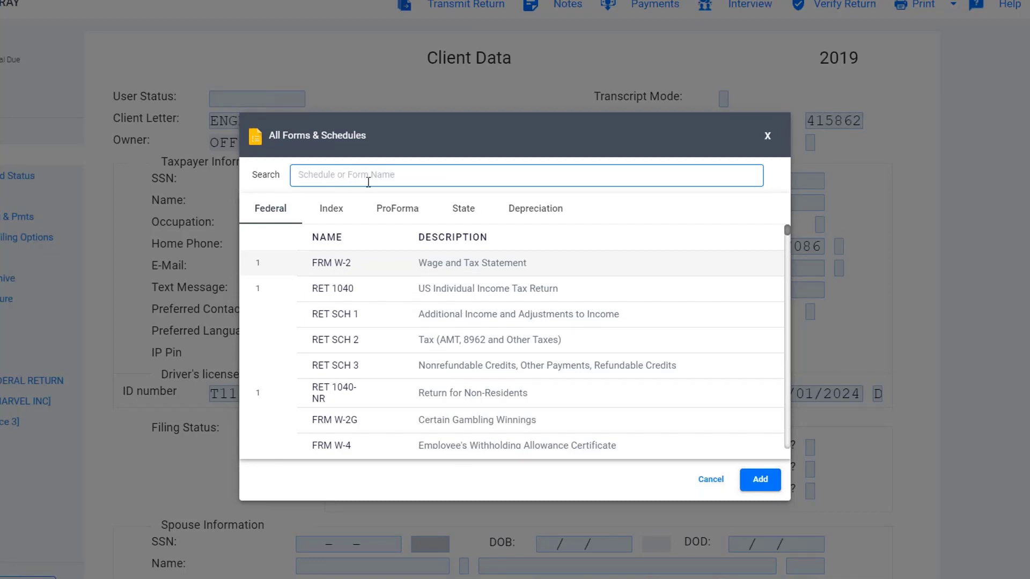
# Search 'chil' and browse the Index, State and Depreciation tabs, then cancel without adding a form.
pyautogui.write('c')
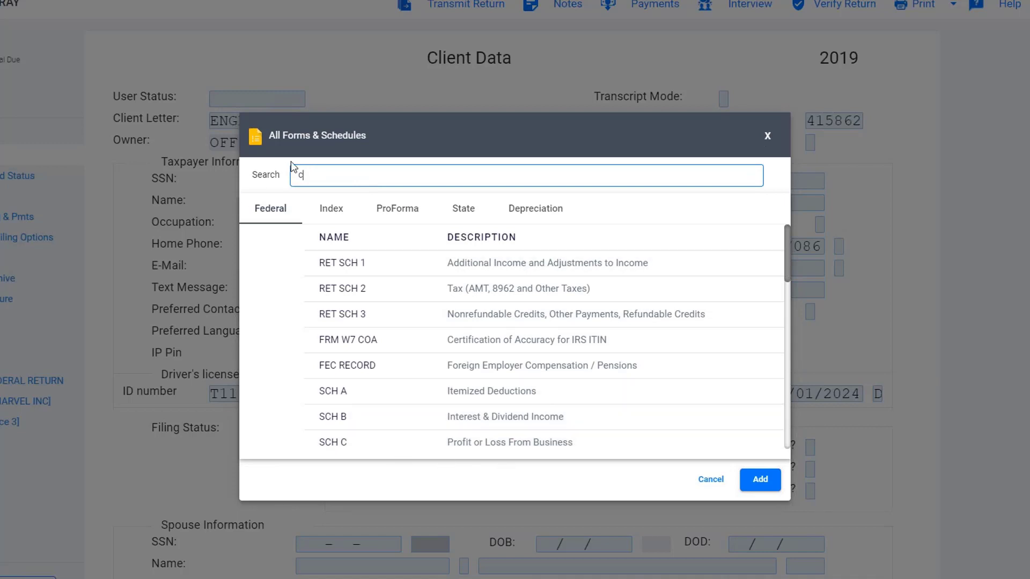
pyautogui.click(335, 210)
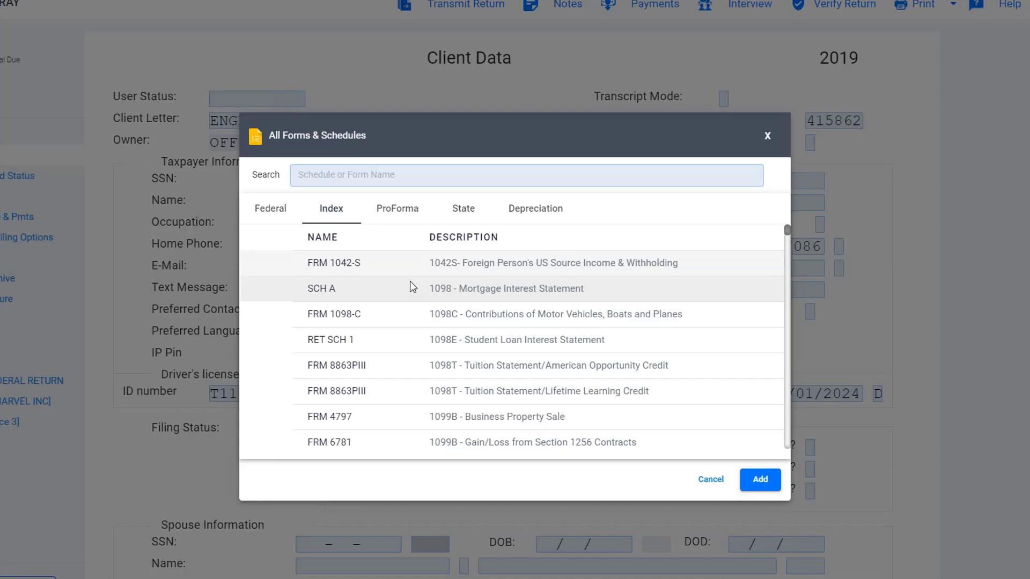
pyautogui.click(376, 175)
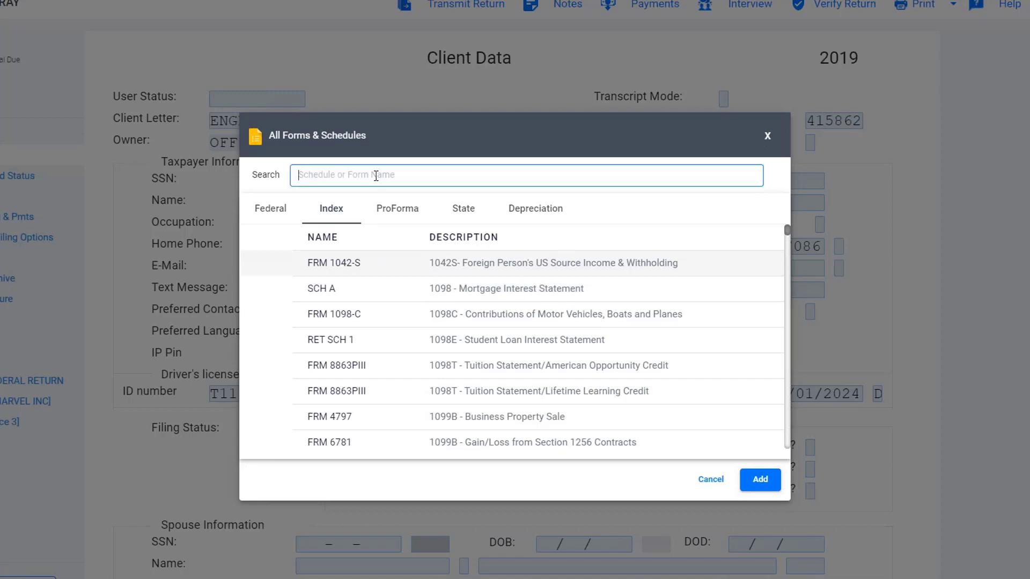
pyautogui.write('chi')
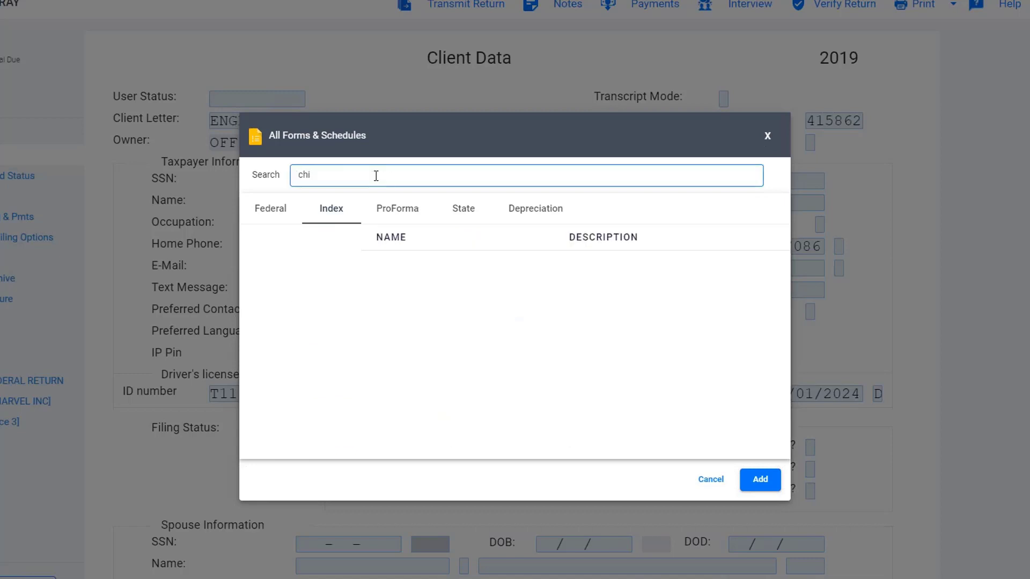
pyautogui.write('l')
pyautogui.press('BackSpace')
pyautogui.press('BackSpace')
pyautogui.press('BackSpace')
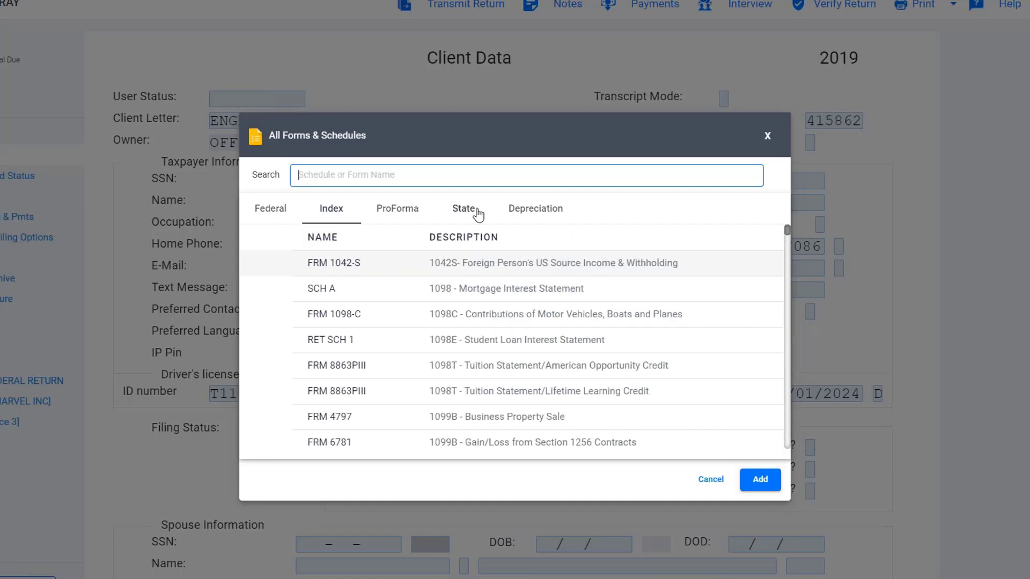
pyautogui.click(463, 212)
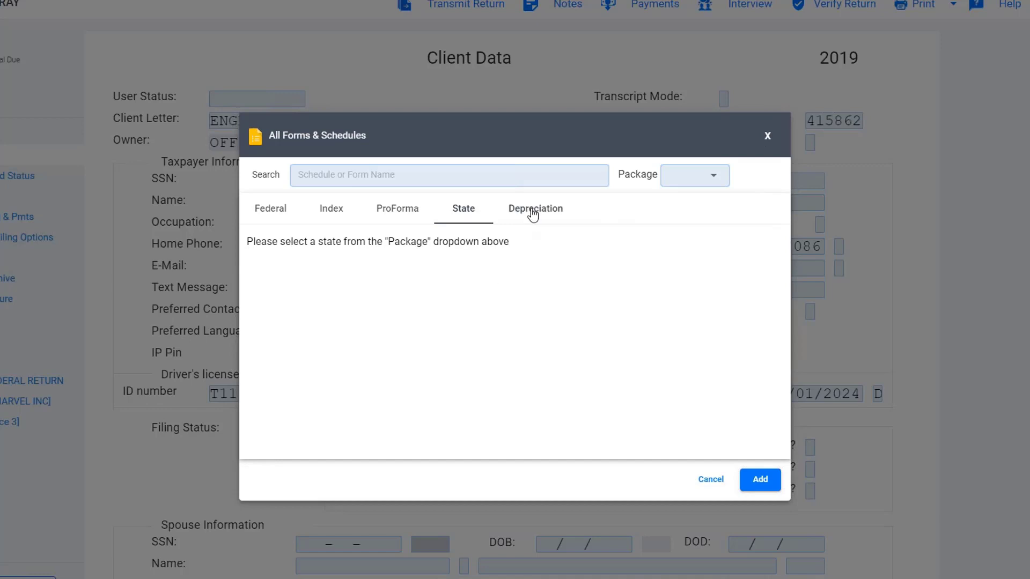
pyautogui.click(532, 214)
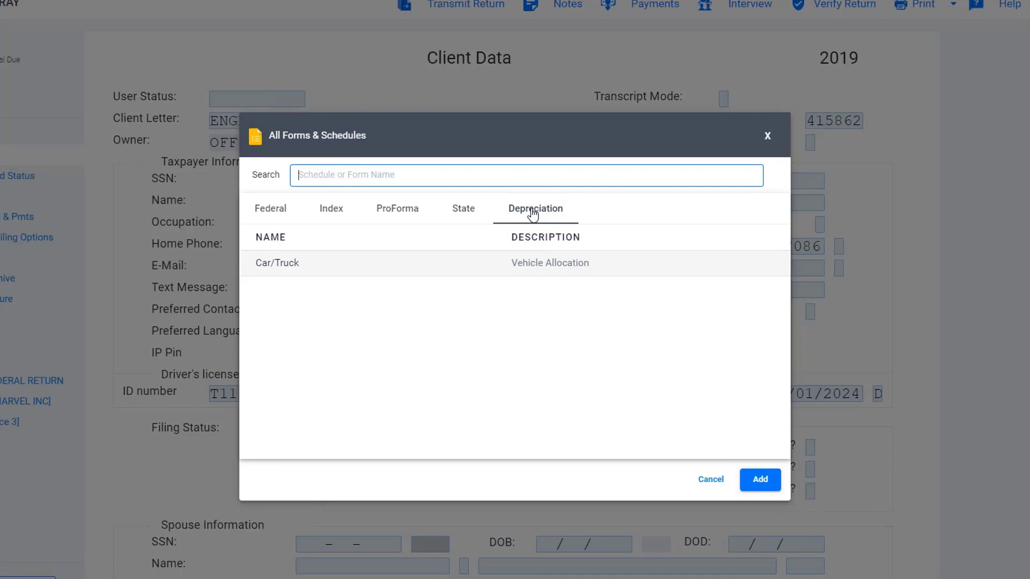
pyautogui.click(711, 479)
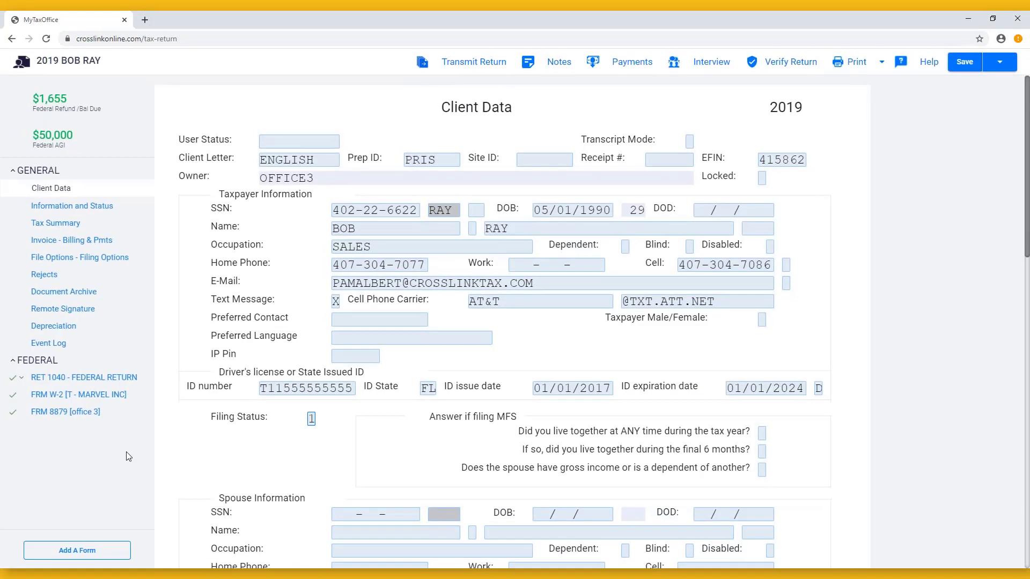
# Open the MARVEL INC W-2, view the employer ID choices and cancel, leaving the EIN unchanged.
pyautogui.click(57, 400)
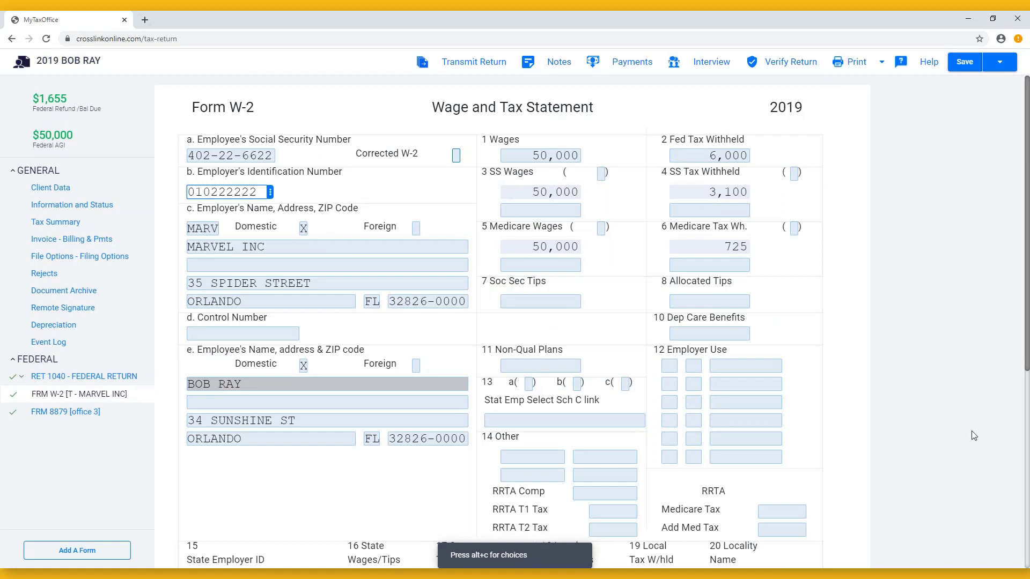
pyautogui.click(271, 197)
pyautogui.click(270, 192)
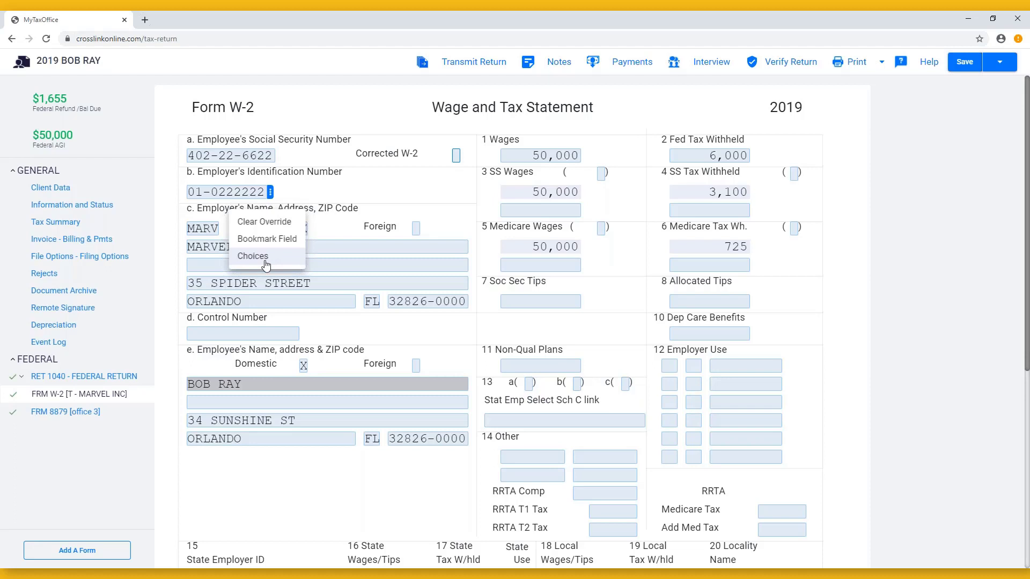
pyautogui.click(303, 195)
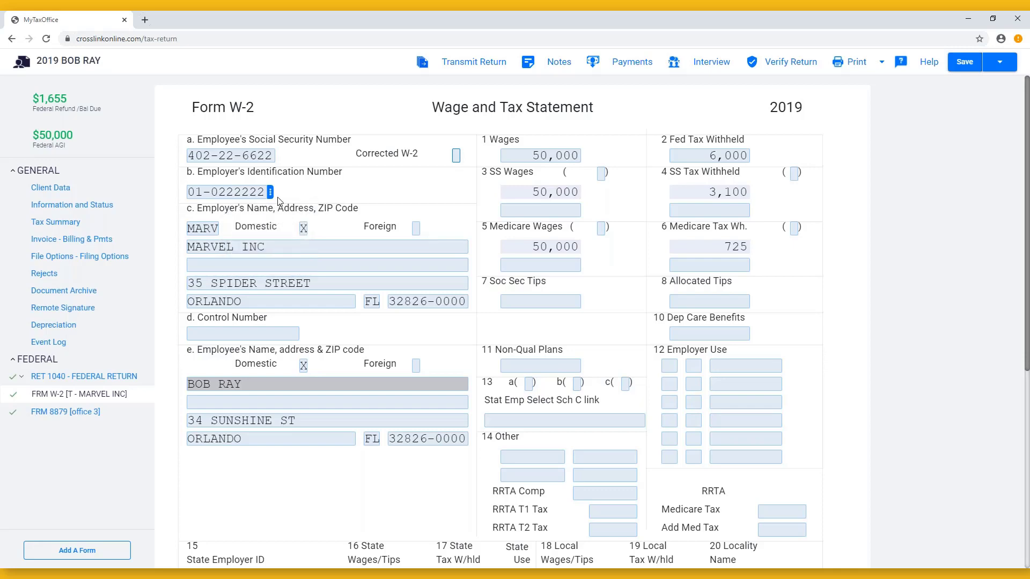
pyautogui.click(258, 194)
pyautogui.hotkey('alt', 'c')
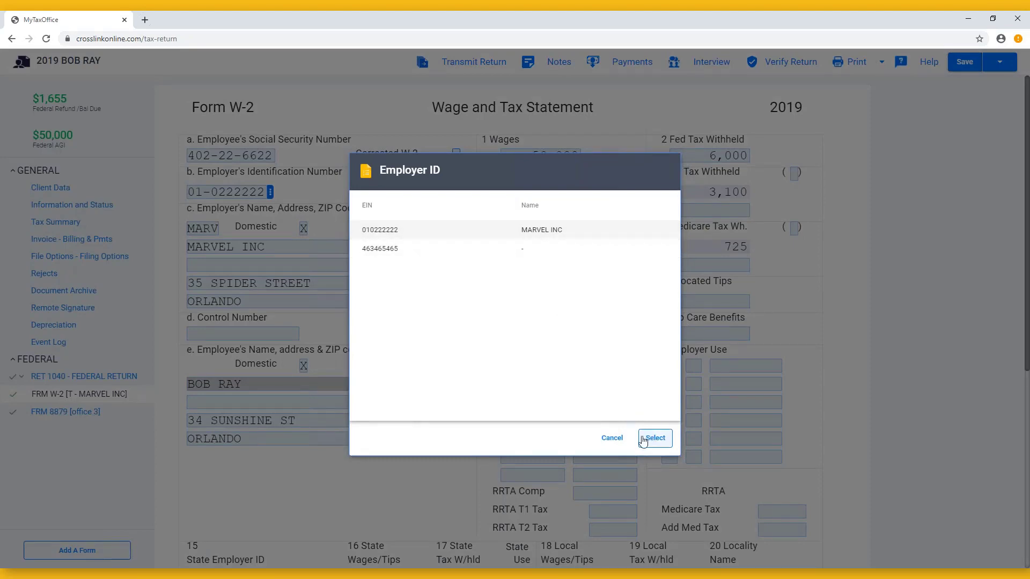
pyautogui.click(616, 438)
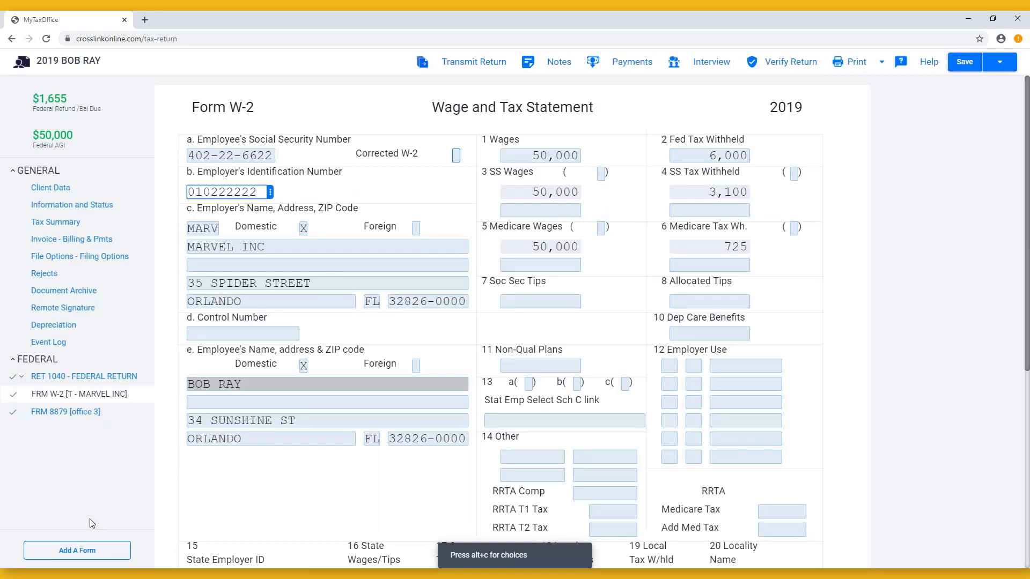
pyautogui.scroll(-5, 265, 456)
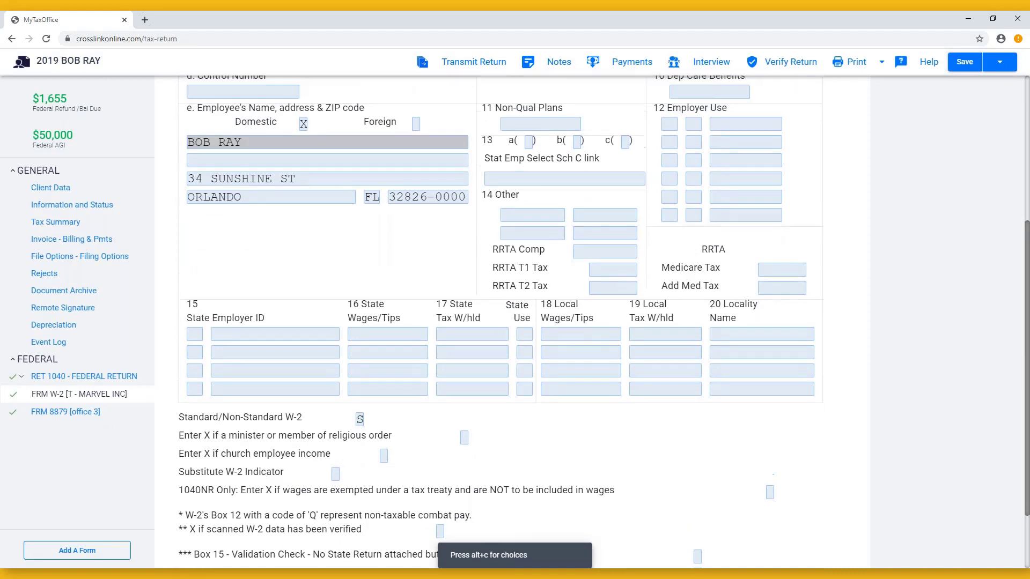
pyautogui.scroll(5, 269, 454)
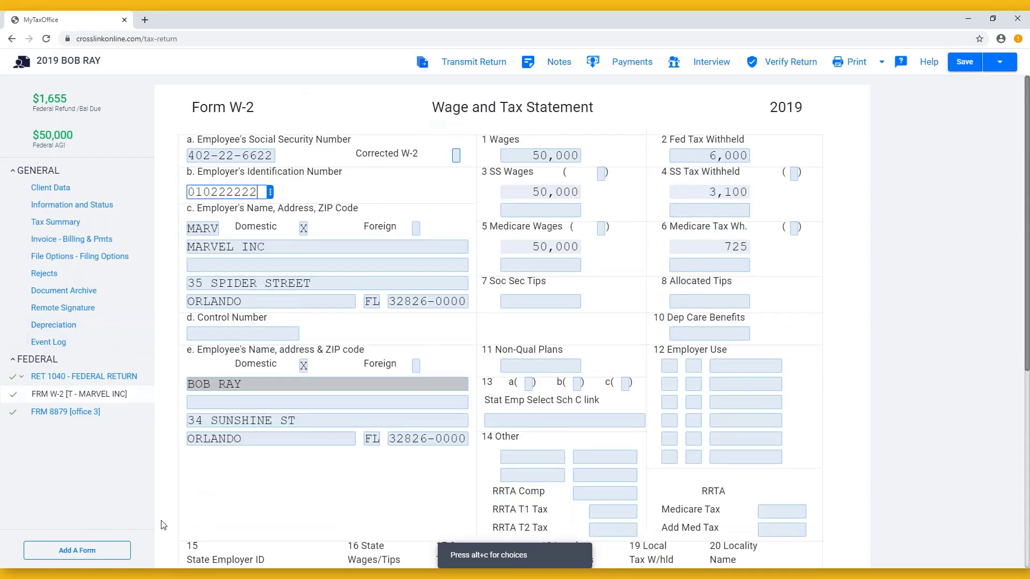
pyautogui.click(128, 560)
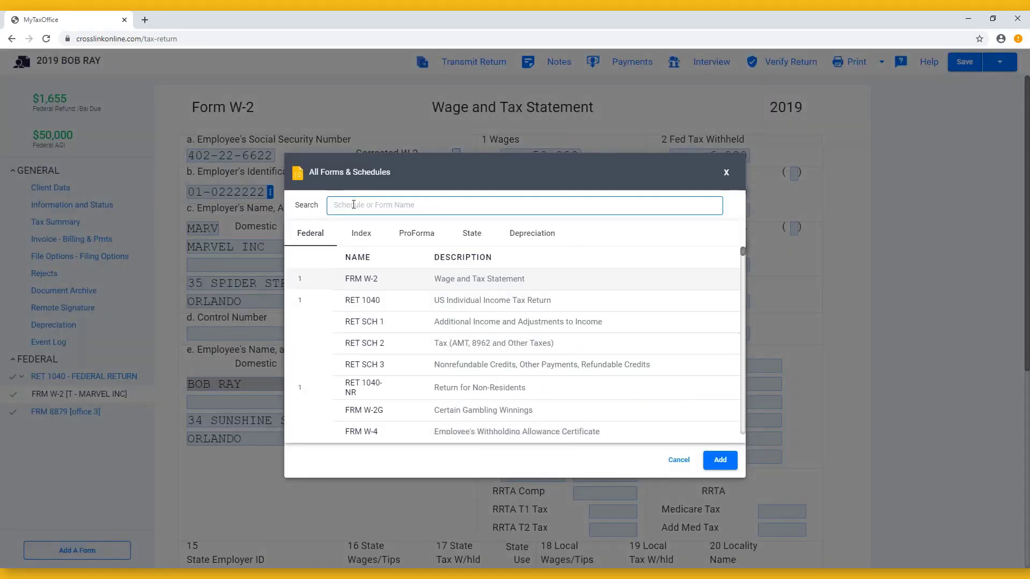
# Add a Schedule C and replace UNNAMED ACTIVITY with the description LANDSCAPING.
pyautogui.write('c')
pyautogui.click(494, 434)
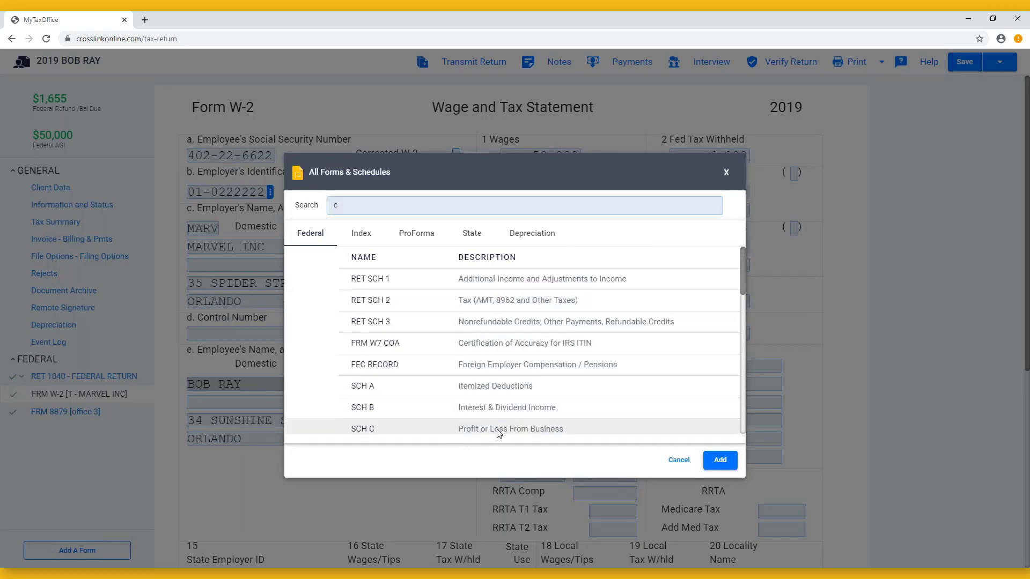
pyautogui.click(720, 459)
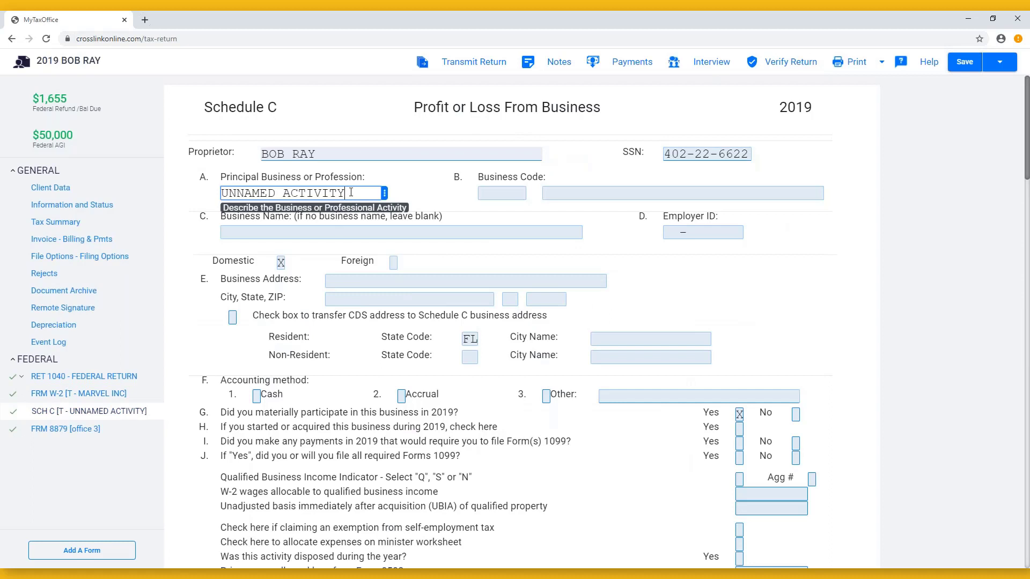
pyautogui.moveTo(346, 193); pyautogui.dragTo(214, 208)
pyautogui.press('BackSpace')
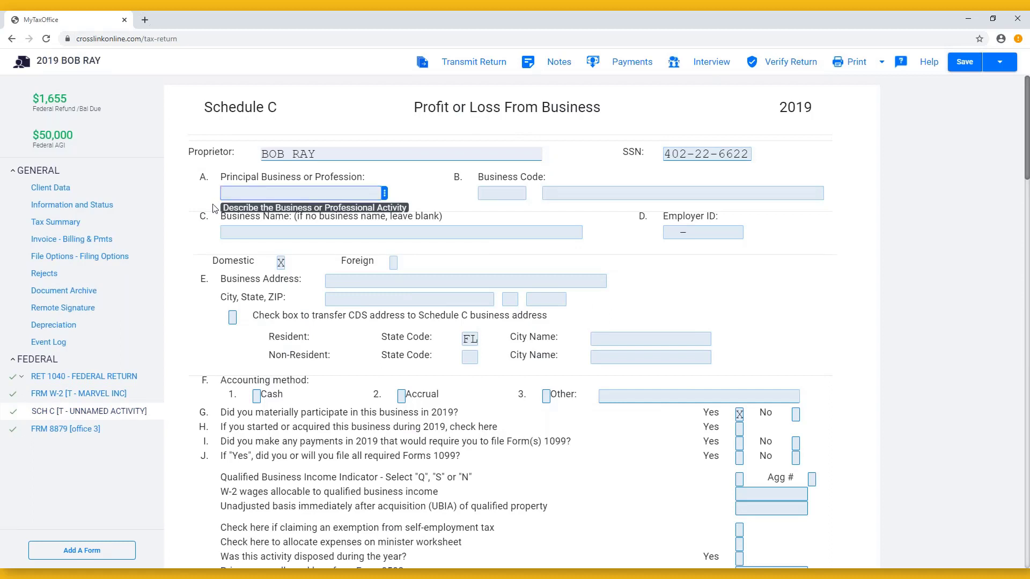
pyautogui.write('LANDSC')
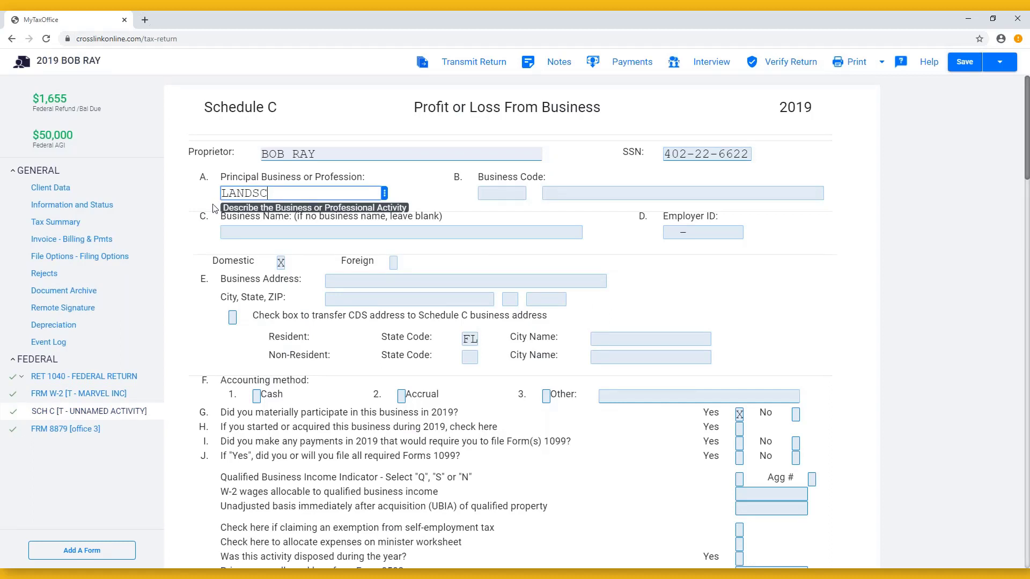
pyautogui.write('APING')
pyautogui.press('Tab')
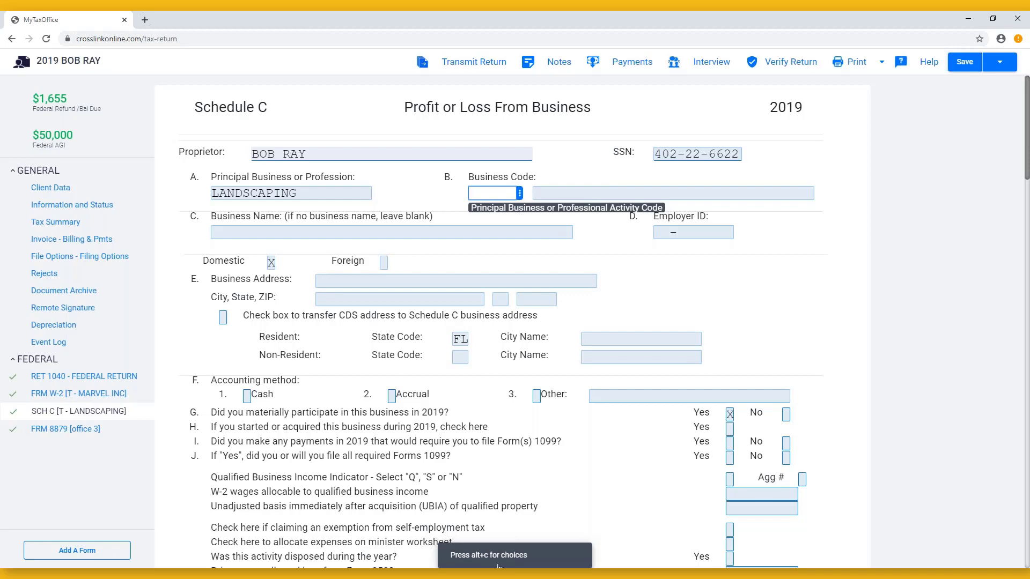
# Set business code 561730 (LANDSCAPING SVCS) and business name LANDSCAPING on the Schedule C.
pyautogui.hotkey('alt', 'c')
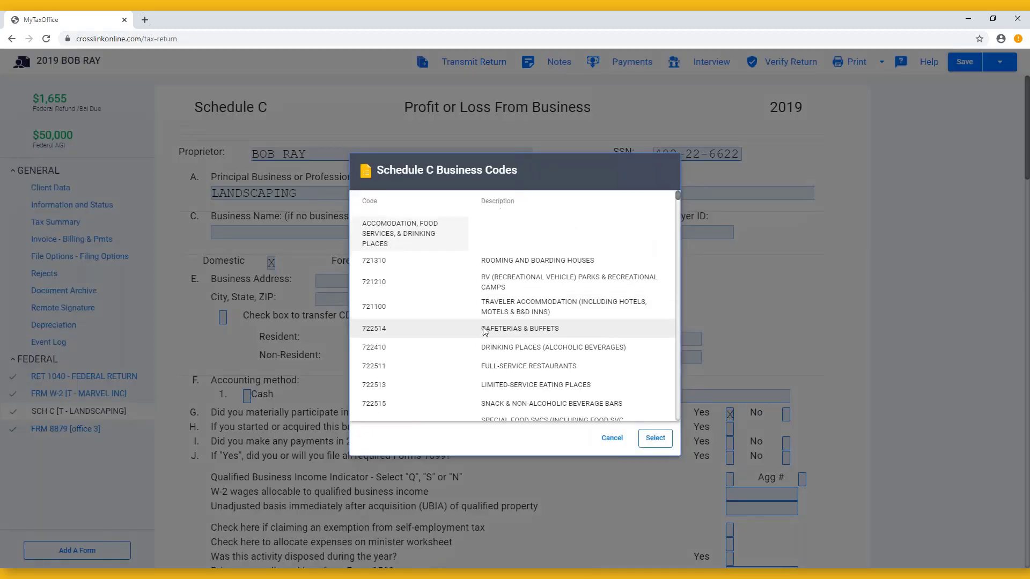
pyautogui.scroll(-8, 485, 332)
pyautogui.scroll(-10, 484, 333)
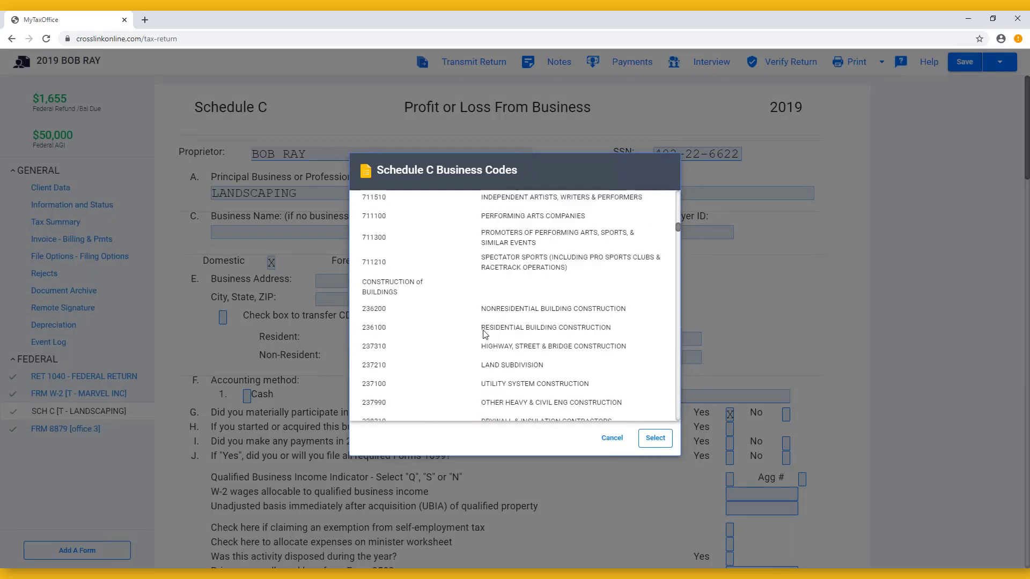
pyautogui.click(602, 448)
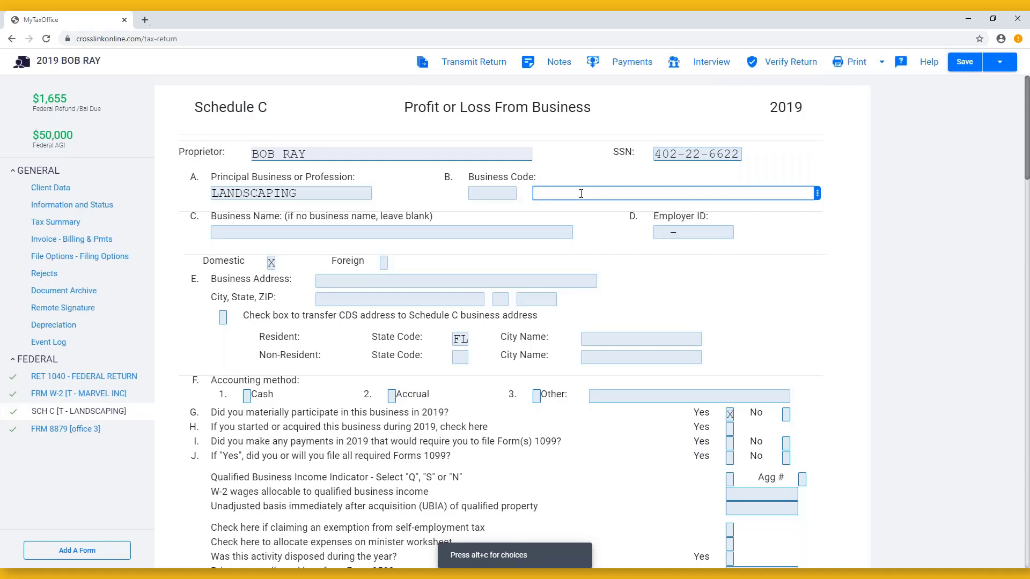
pyautogui.write('LAN')
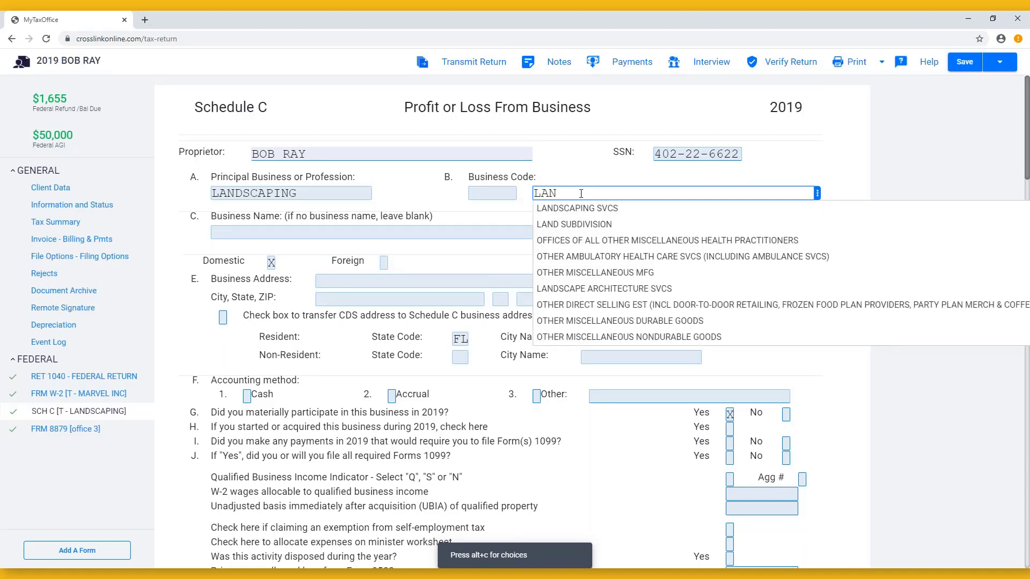
pyautogui.click(587, 209)
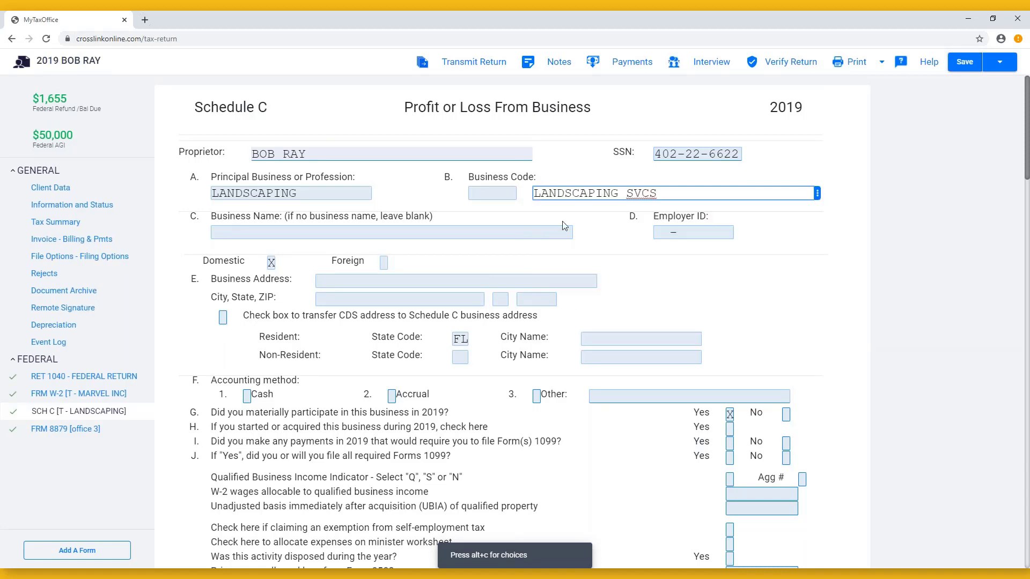
pyautogui.press('Tab')
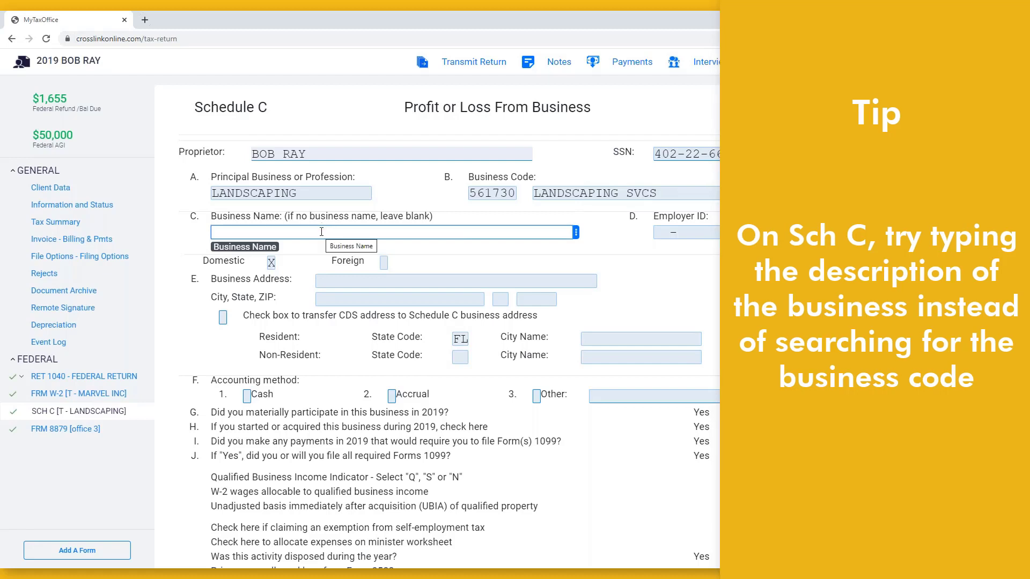
pyautogui.write('LAND')
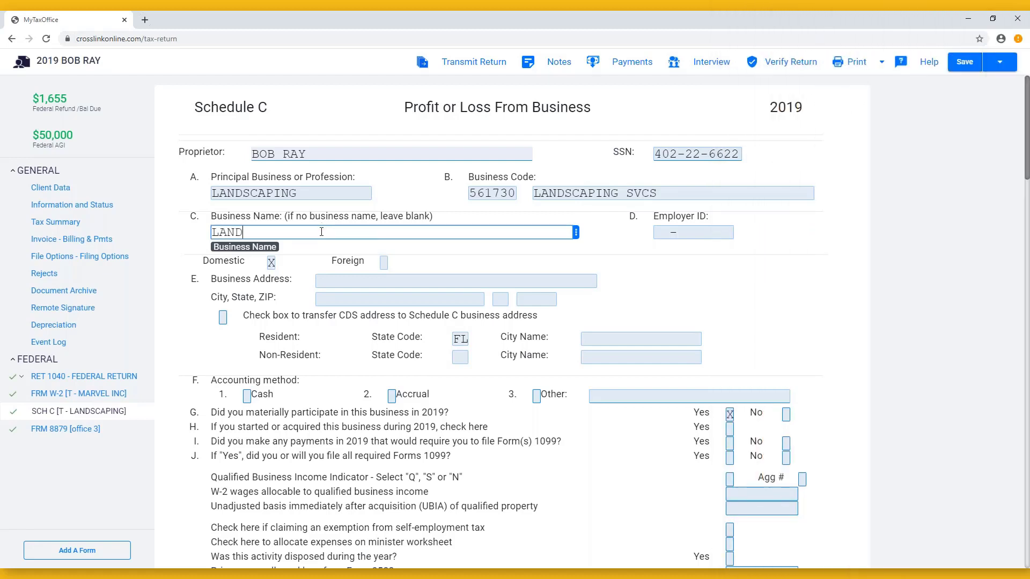
pyautogui.write('SCAPING')
pyautogui.press('Tab')
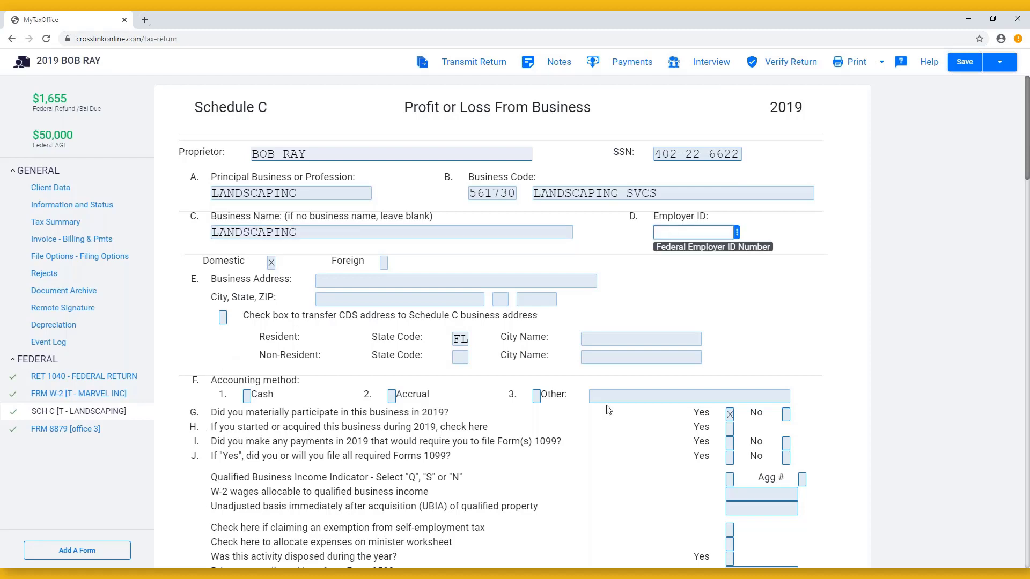
# Add a SCH C Profit or Loss form with activity CUPCAKE, then go to Depreciation.
pyautogui.click(85, 551)
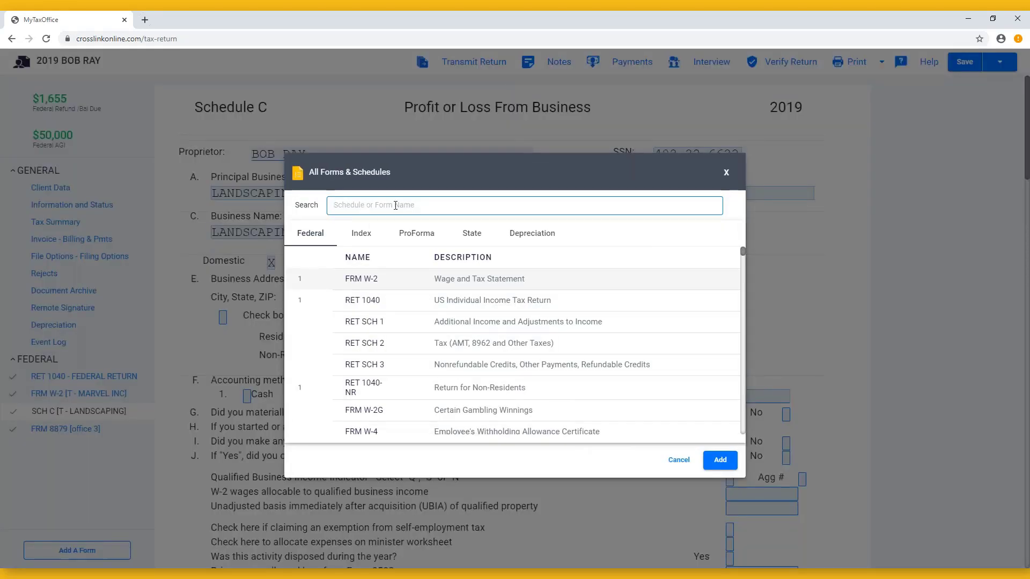
pyautogui.write('c')
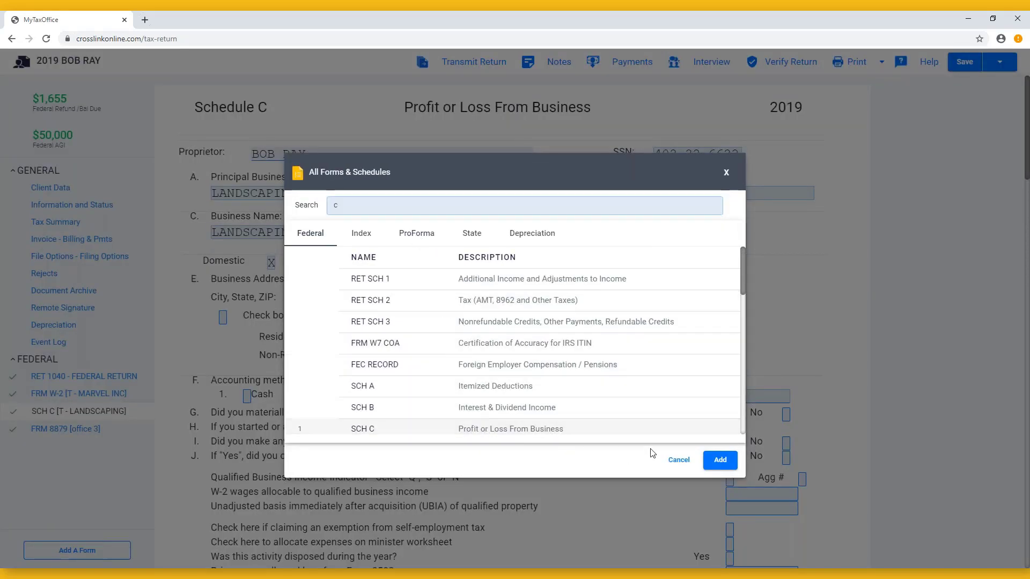
pyautogui.click(708, 463)
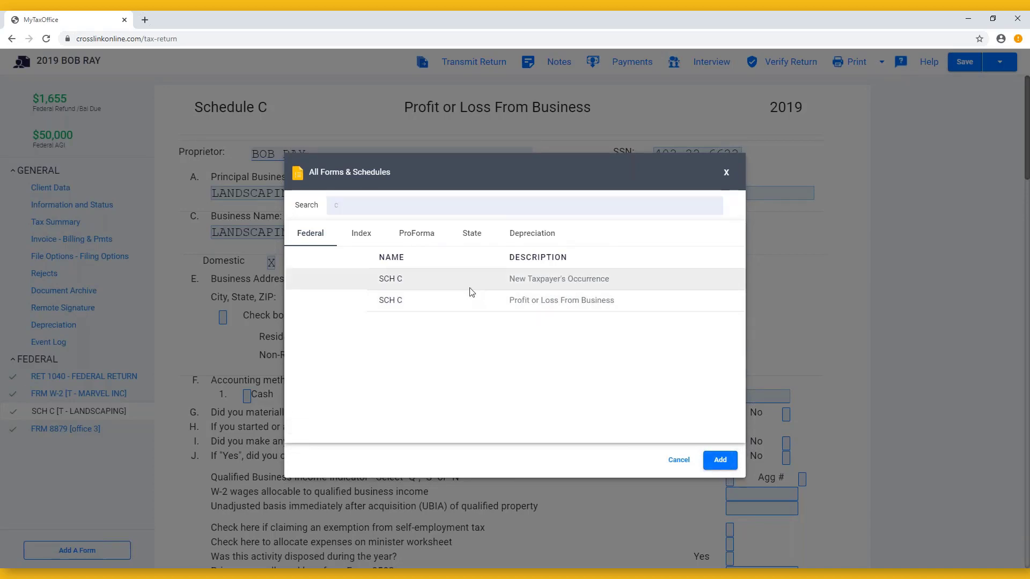
pyautogui.click(721, 460)
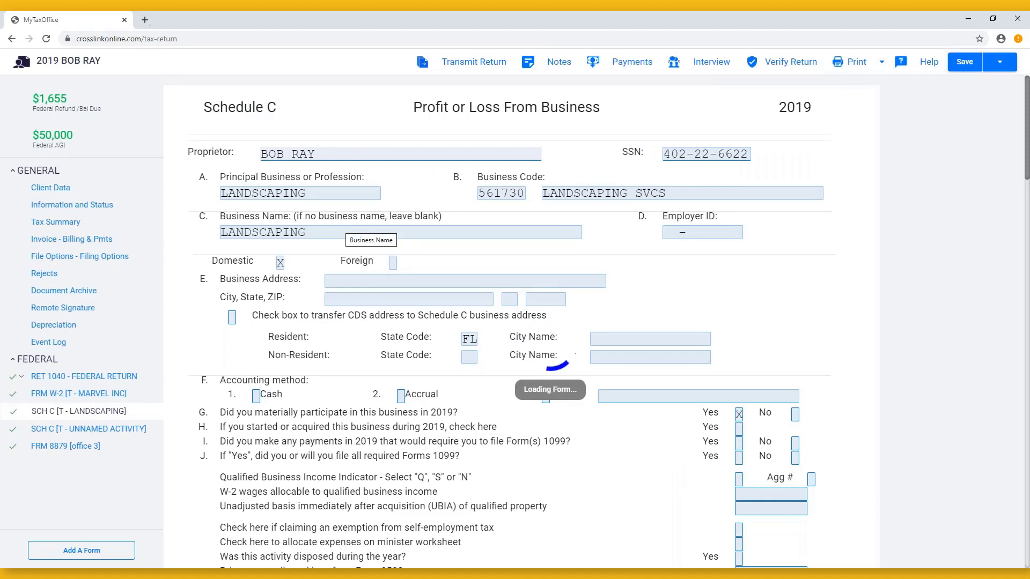
pyautogui.moveTo(350, 194); pyautogui.dragTo(212, 215)
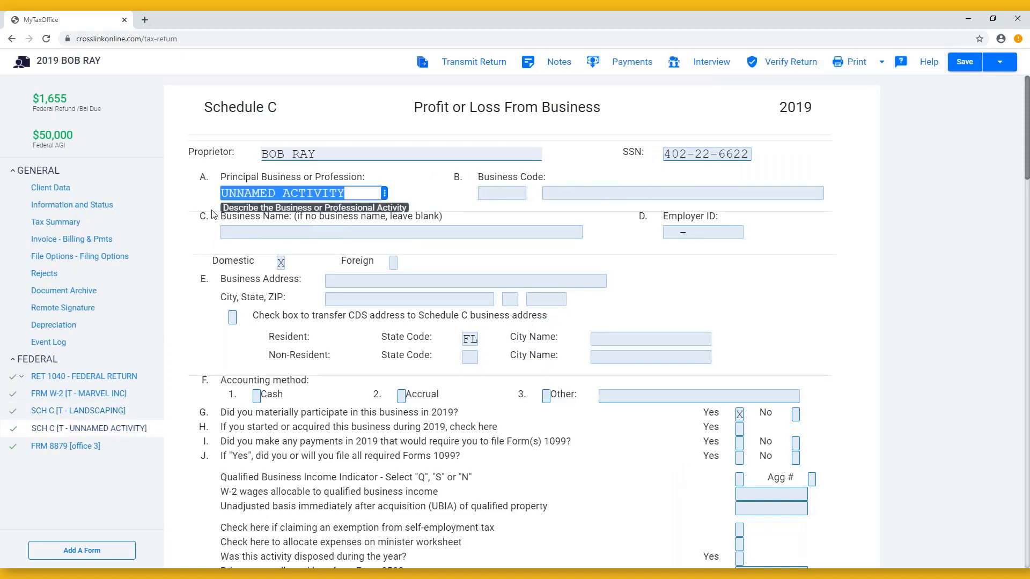
pyautogui.write('CUPC')
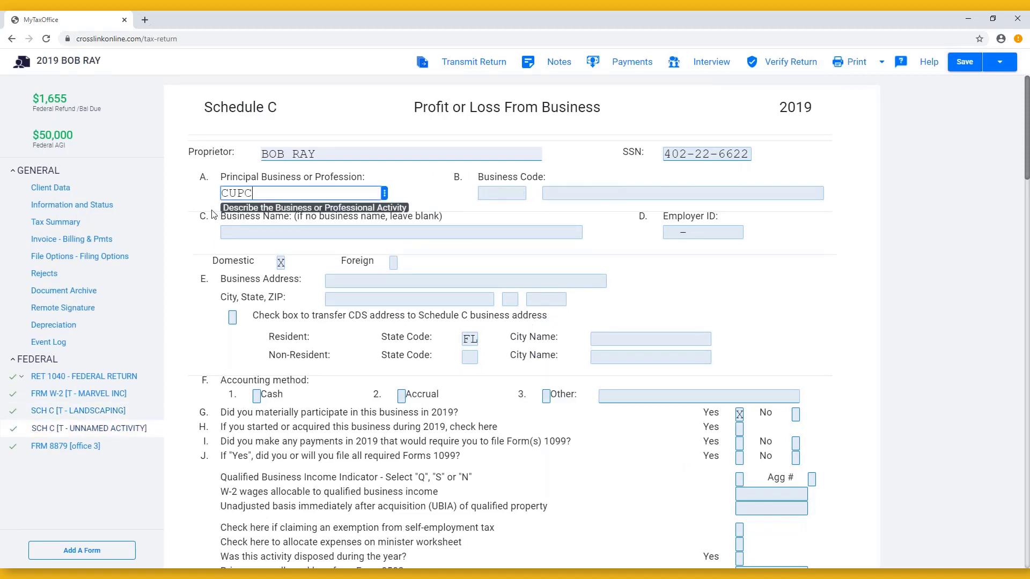
pyautogui.write('AKE')
pyautogui.press('Tab')
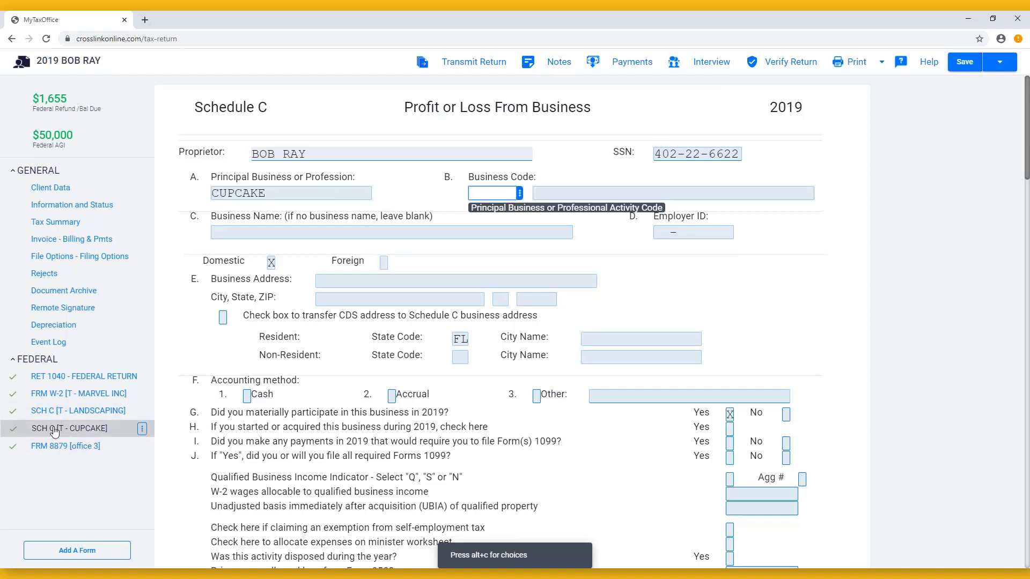
pyautogui.click(50, 332)
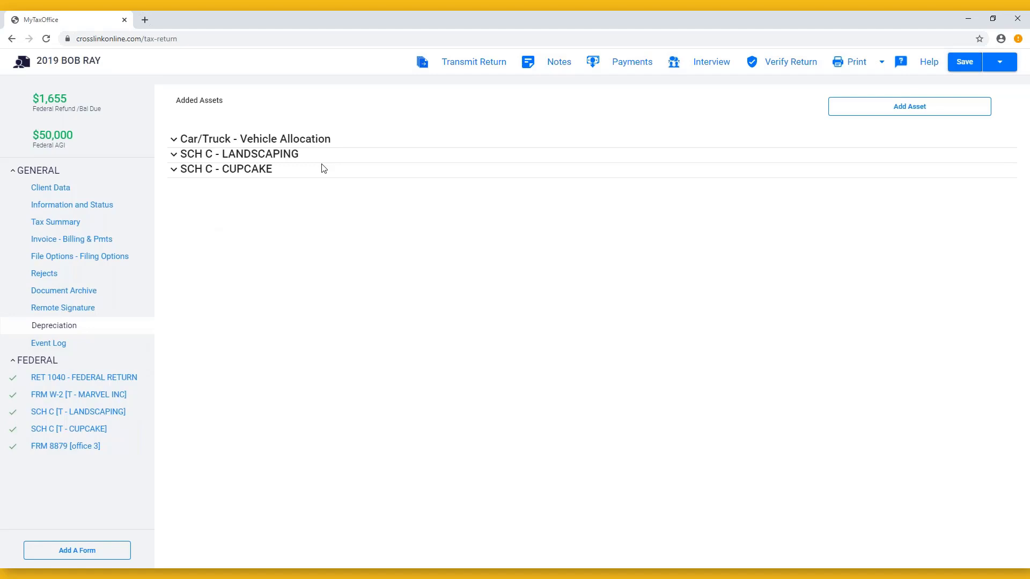
# Look over the depreciation forms without adding any, then expand the SCH C - LANDSCAPING asset group.
pyautogui.click(56, 331)
pyautogui.click(105, 556)
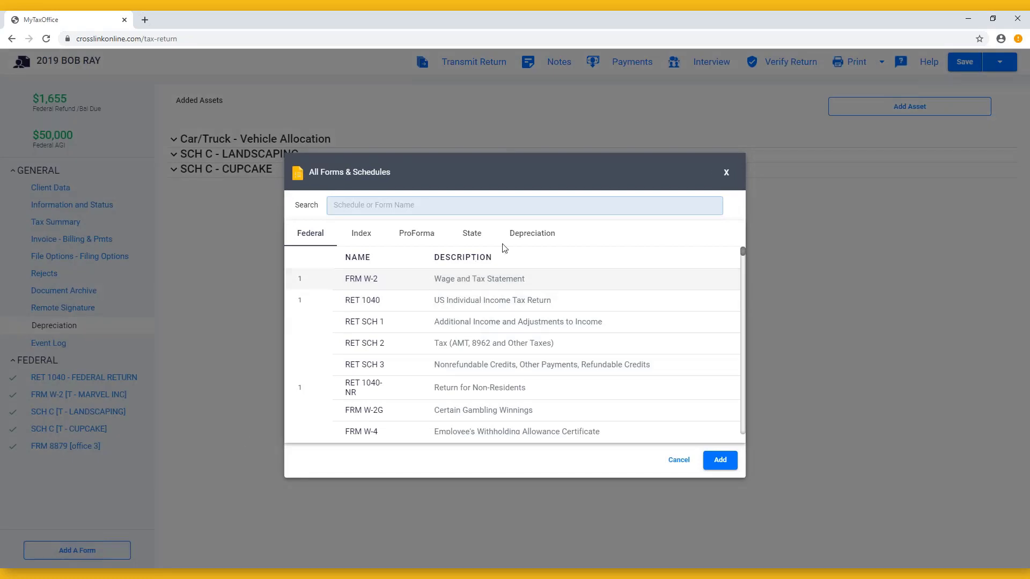
pyautogui.click(532, 234)
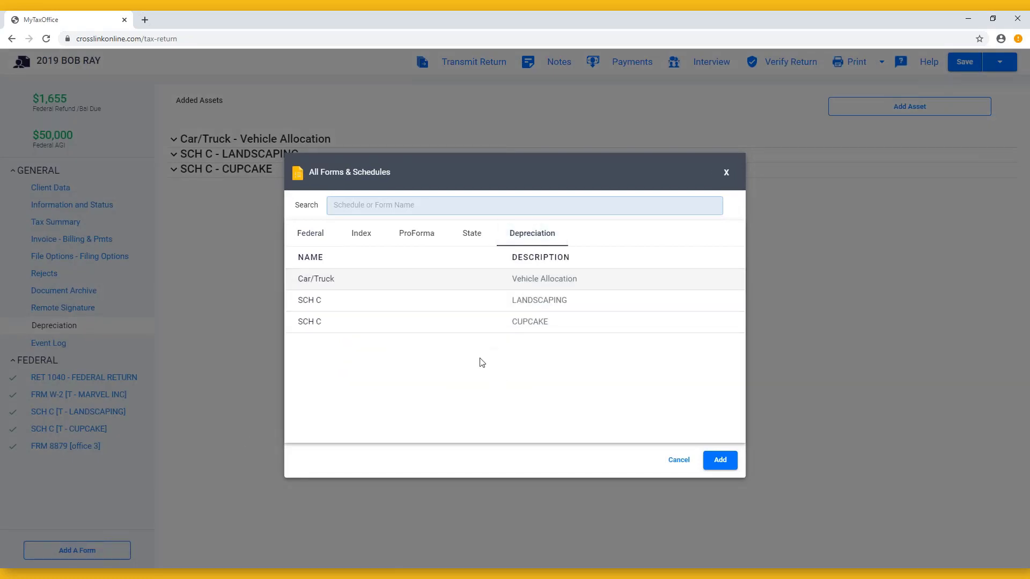
pyautogui.click(678, 461)
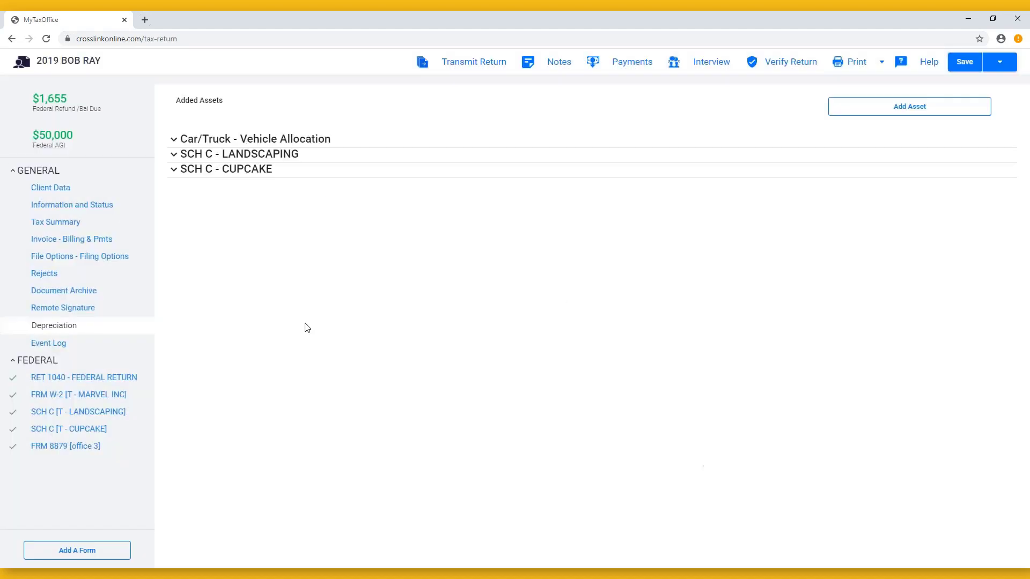
pyautogui.click(269, 156)
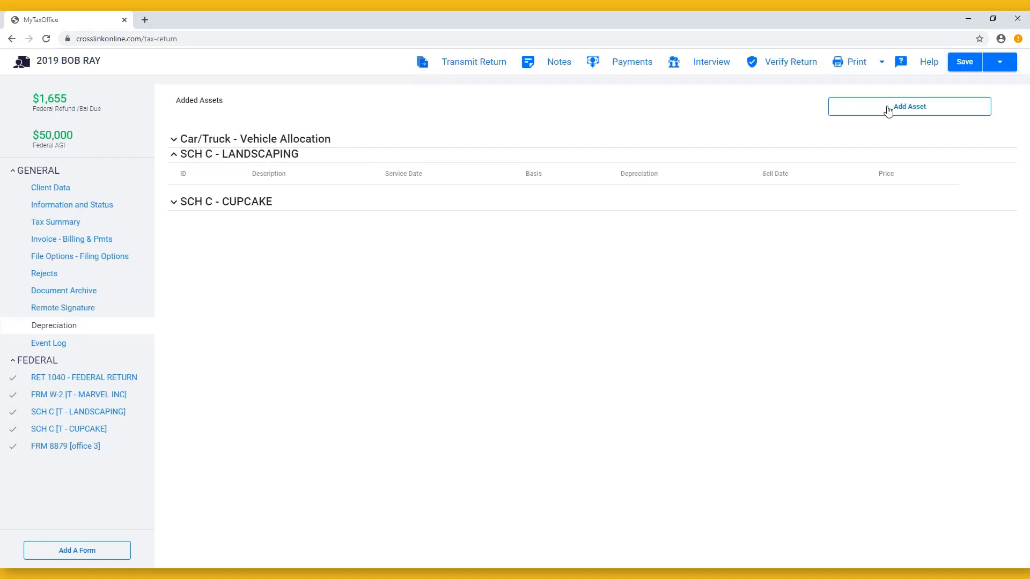
# Add a 'computer' asset to SCH C LANDSCAPING in class 02 Computers and Peripheral Equipment.
pyautogui.click(920, 118)
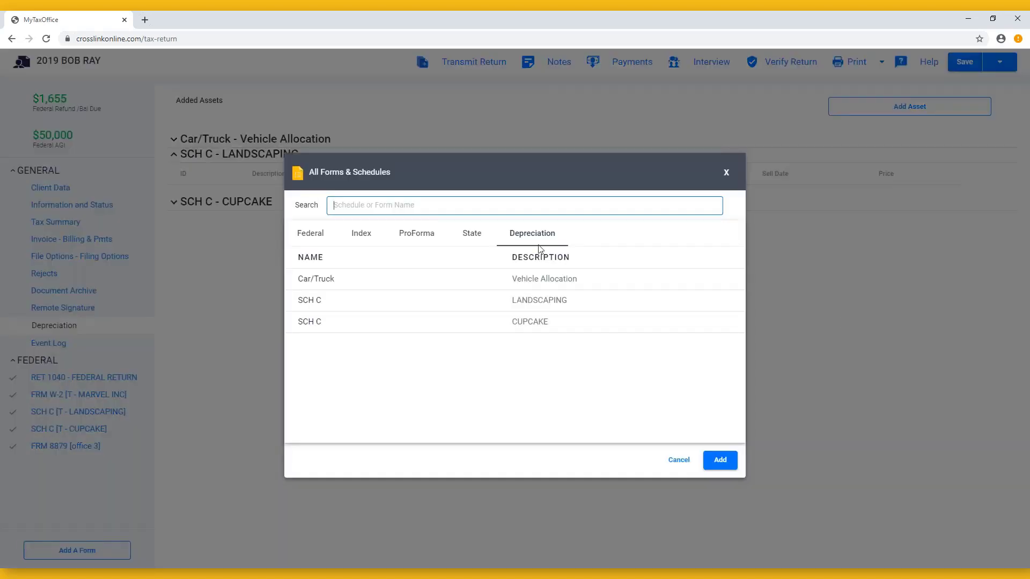
pyautogui.click(542, 301)
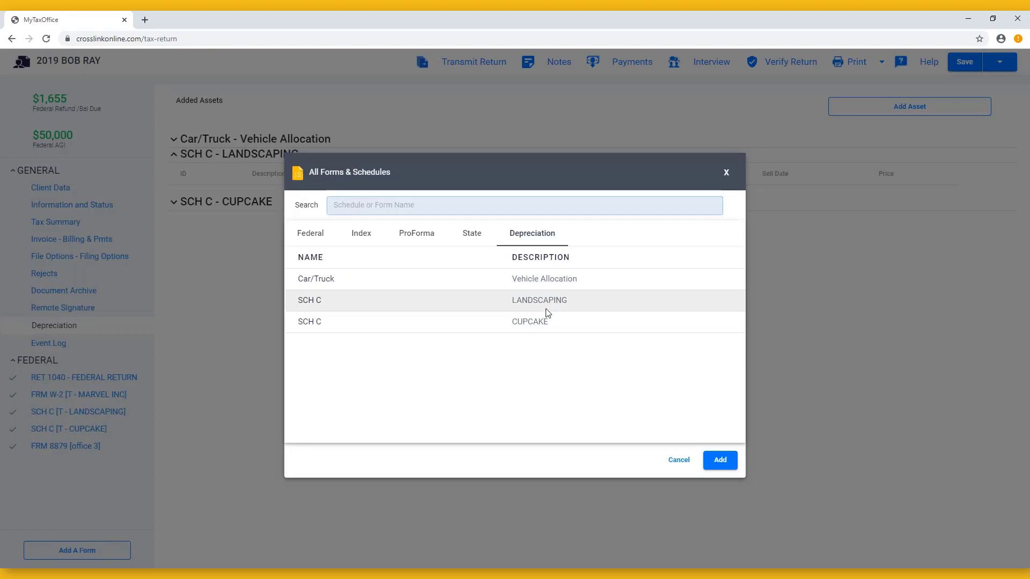
pyautogui.click(710, 459)
pyautogui.moveTo(474, 149); pyautogui.dragTo(385, 161)
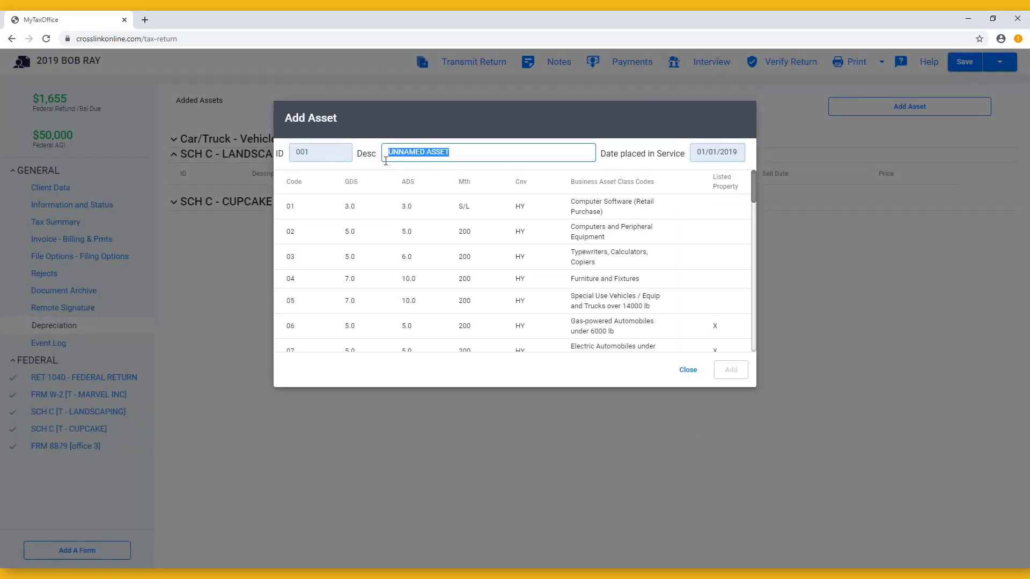
pyautogui.press('BackSpace')
pyautogui.write('computer')
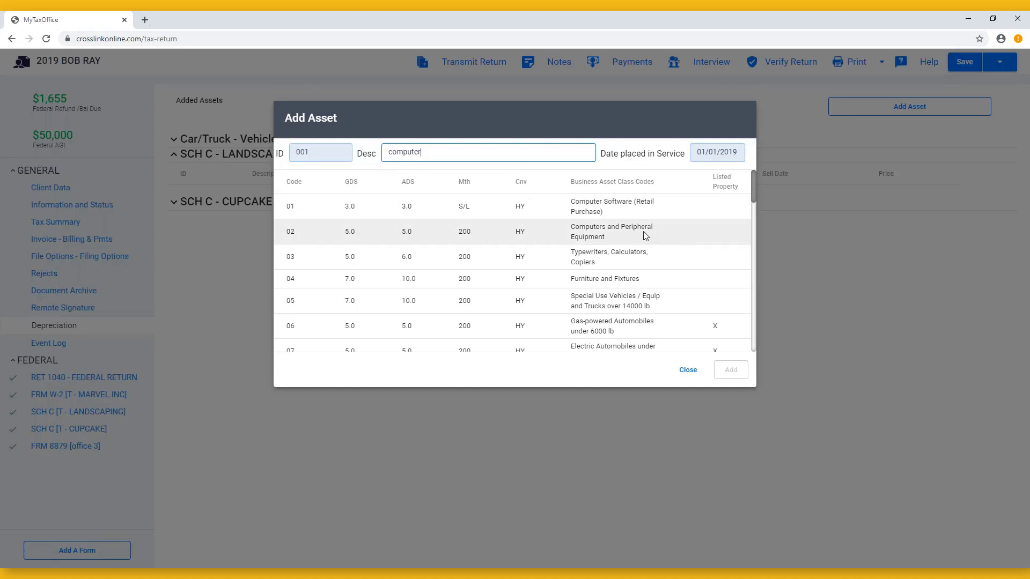
pyautogui.click(611, 229)
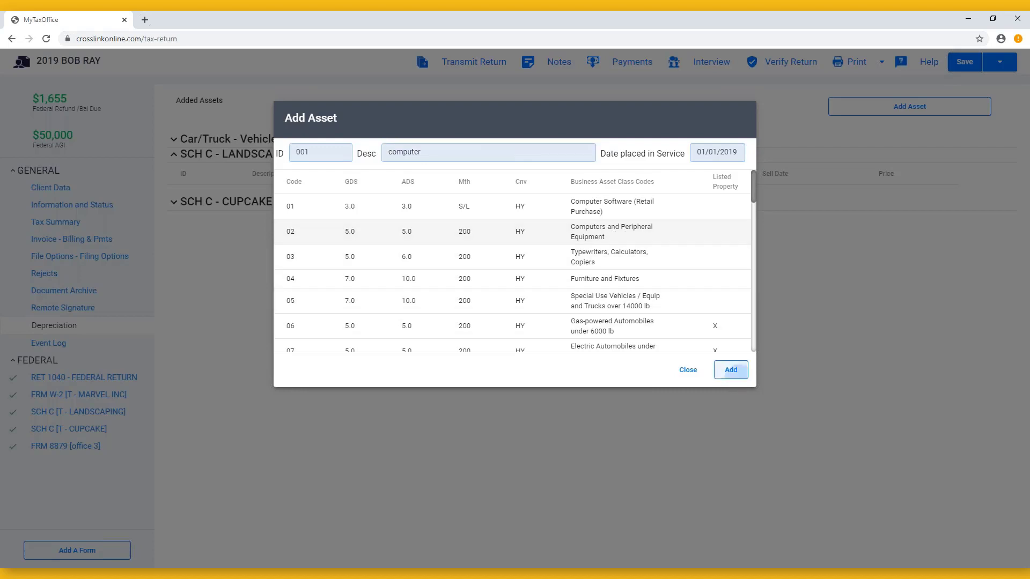
pyautogui.click(730, 370)
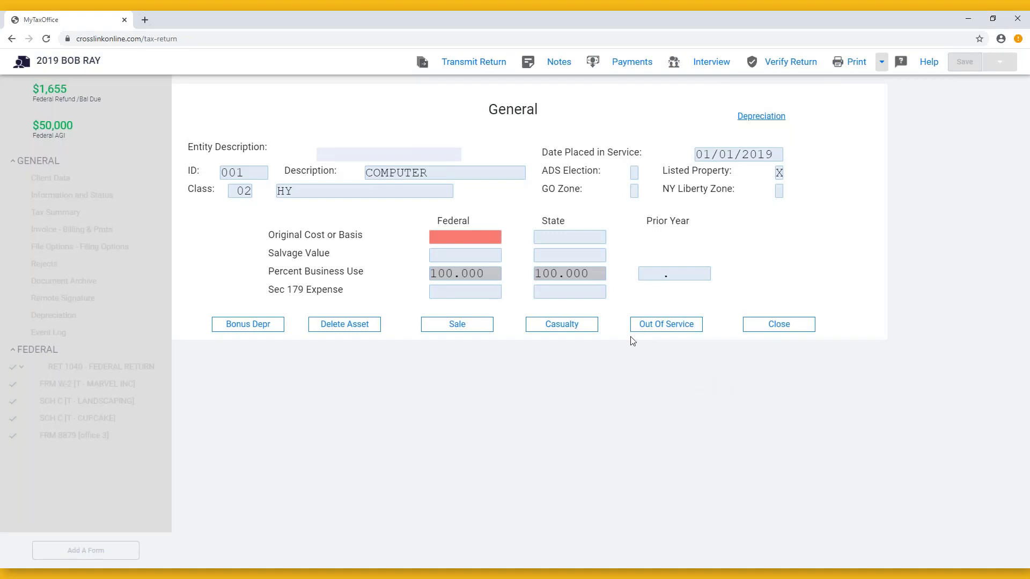
# Give the computer a 1,200 original cost, accept special depreciation defaults, and list it under LANDSCAPING.
pyautogui.click(467, 238)
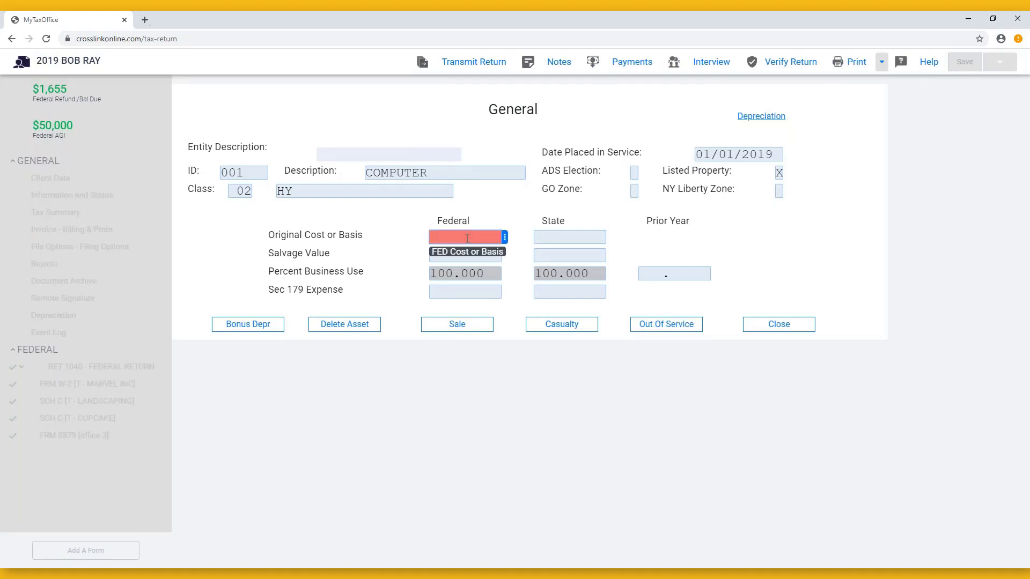
pyautogui.write('1200')
pyautogui.press('Tab')
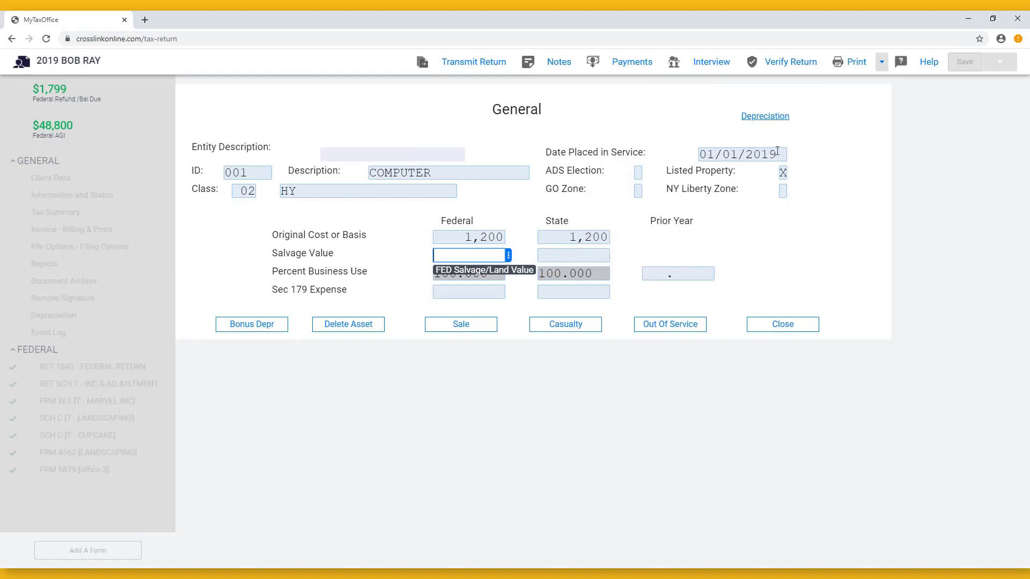
pyautogui.click(742, 260)
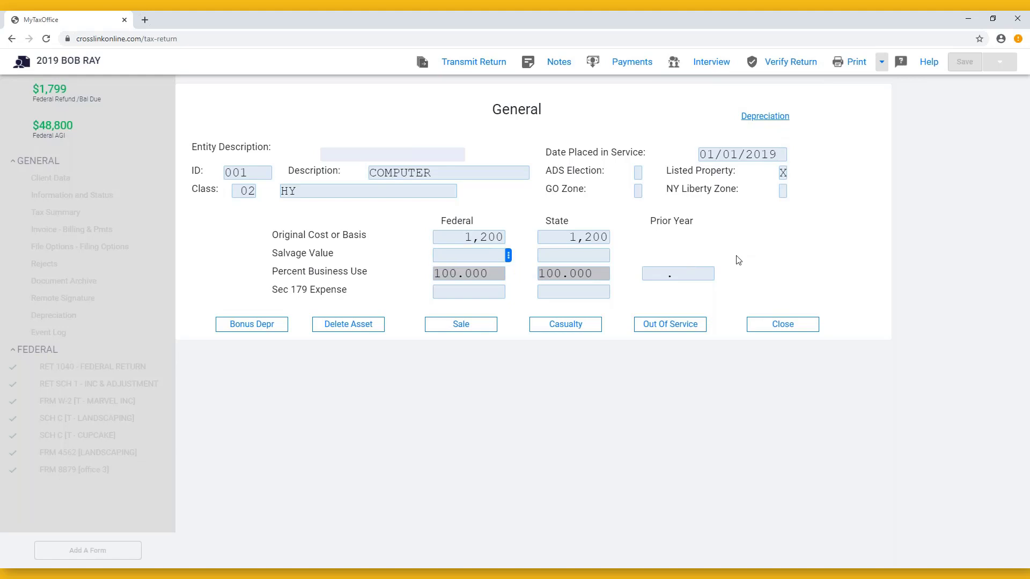
pyautogui.click(794, 329)
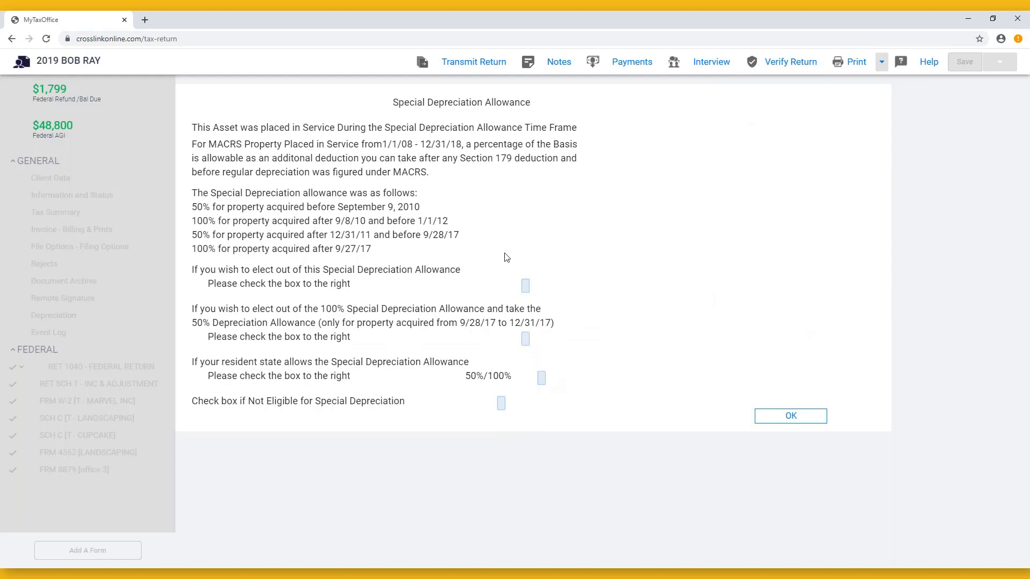
pyautogui.click(815, 419)
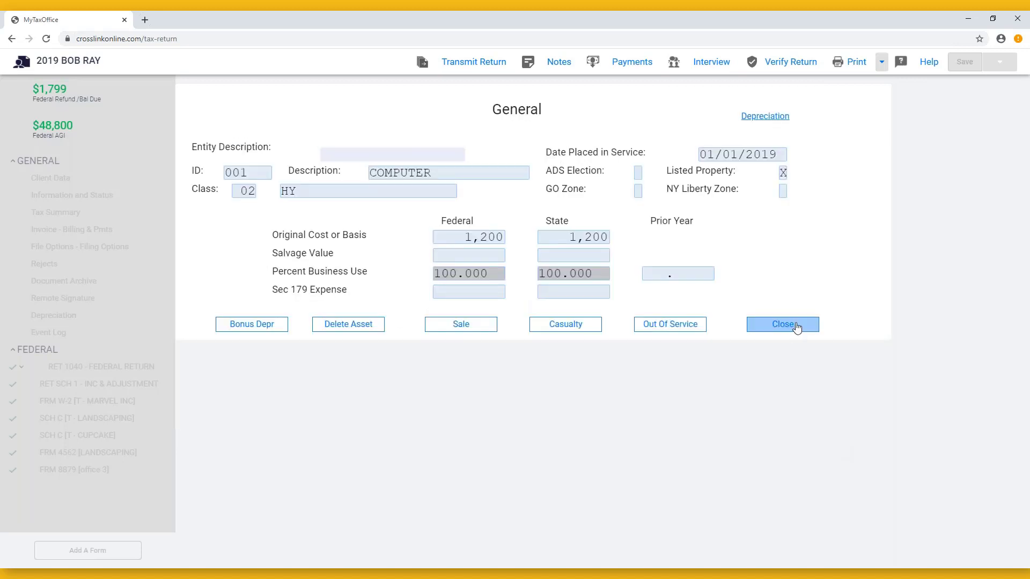
pyautogui.click(796, 327)
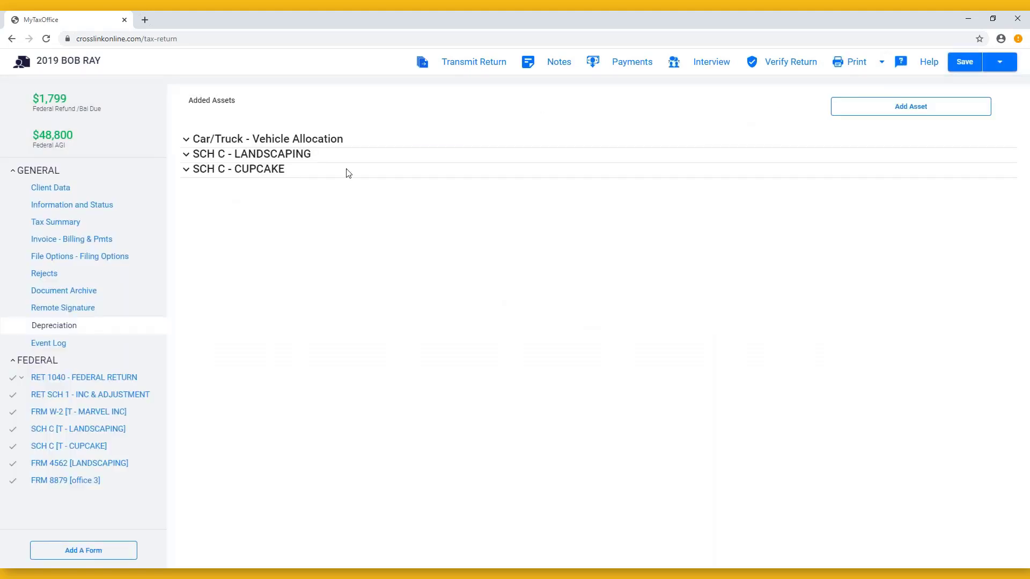
pyautogui.click(186, 156)
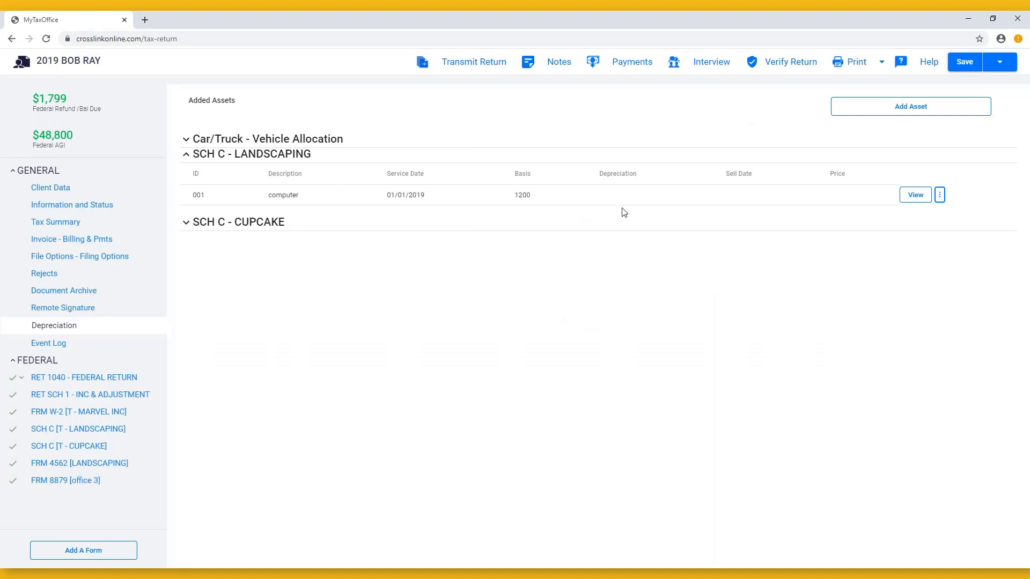
pyautogui.click(89, 428)
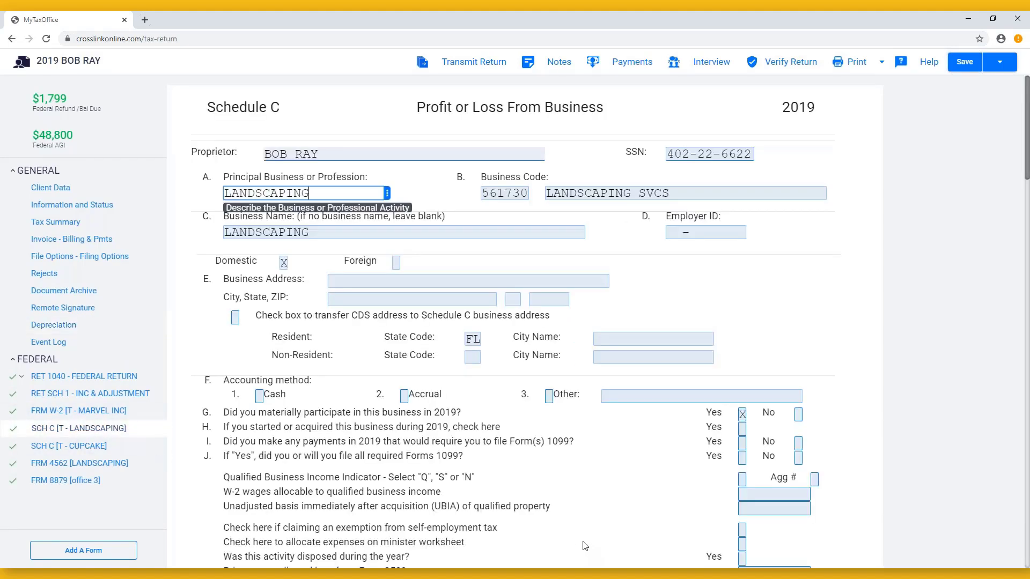
pyautogui.scroll(-3, 555, 410)
pyautogui.scroll(-12, 556, 410)
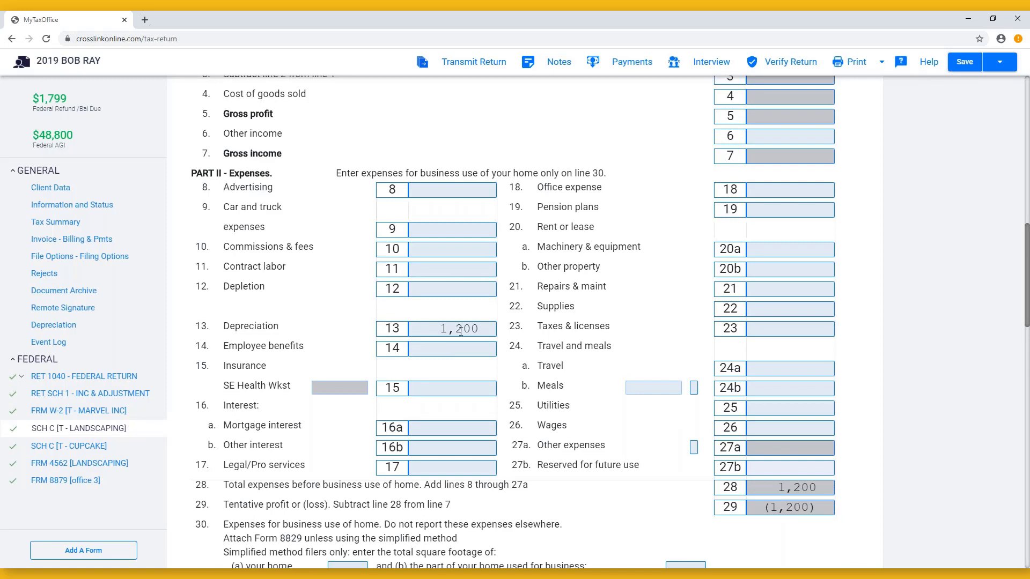
pyautogui.scroll(-2, 749, 484)
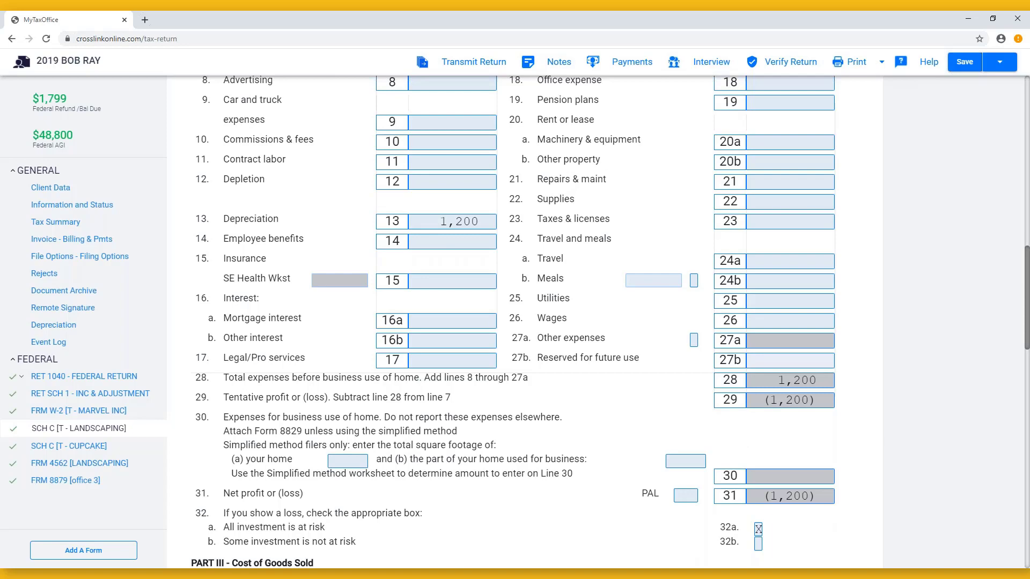
pyautogui.scroll(14, 592, 499)
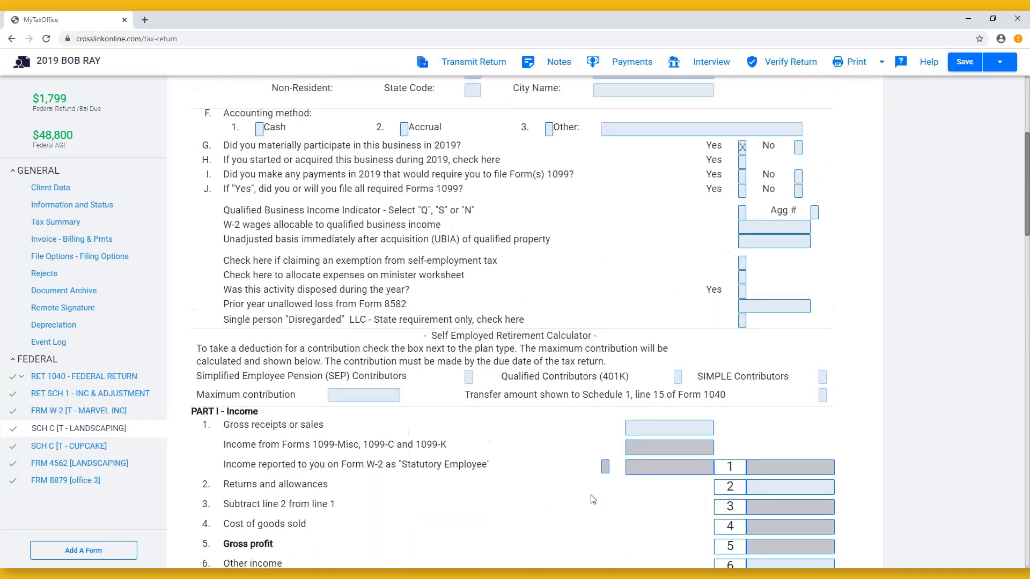
pyautogui.scroll(1, 592, 499)
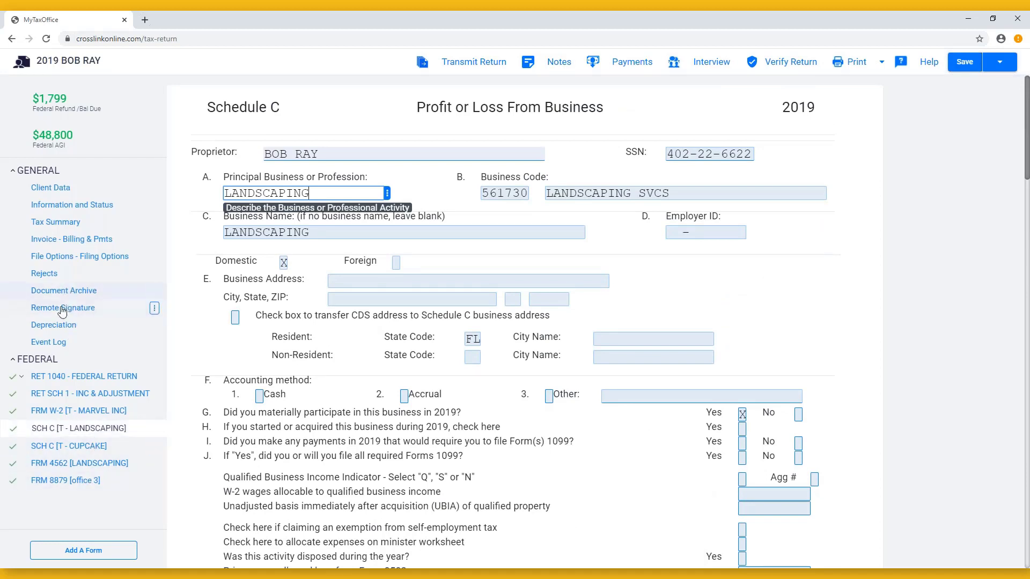
pyautogui.click(54, 325)
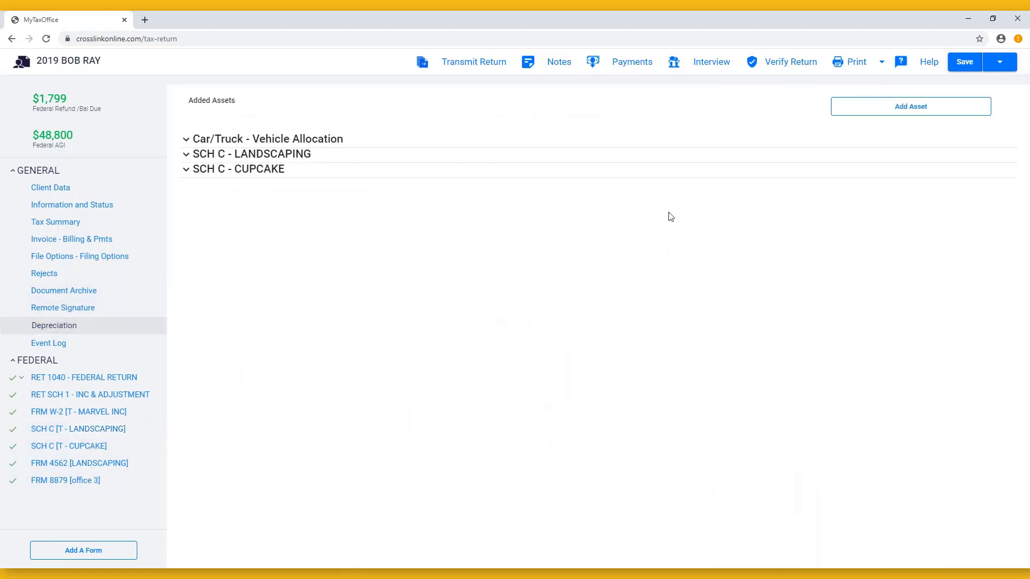
# Add an asset described 'oven' to SCH C CUPCAKE in class 02 Computers and Peripheral Equipment.
pyautogui.click(930, 109)
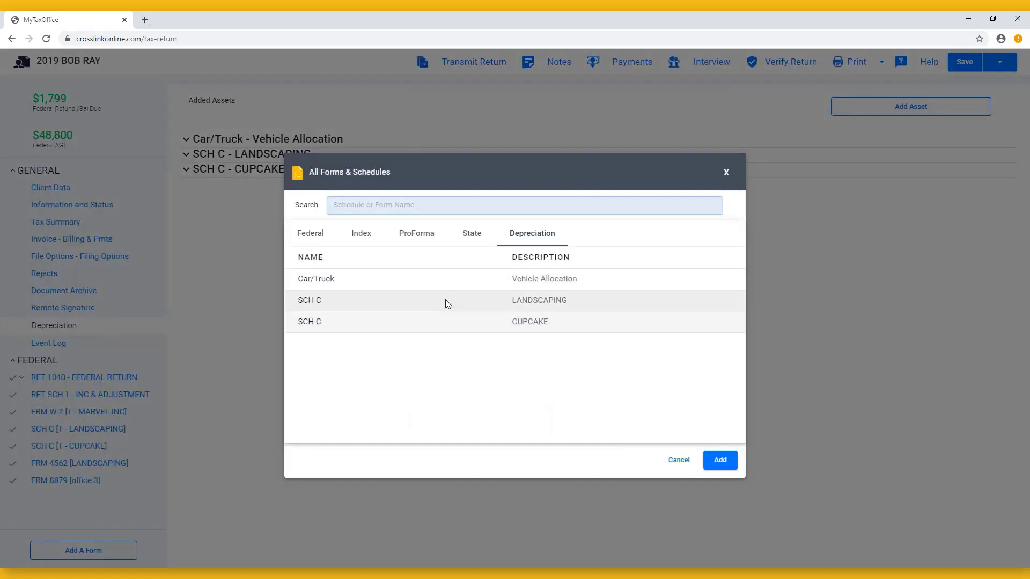
pyautogui.click(720, 460)
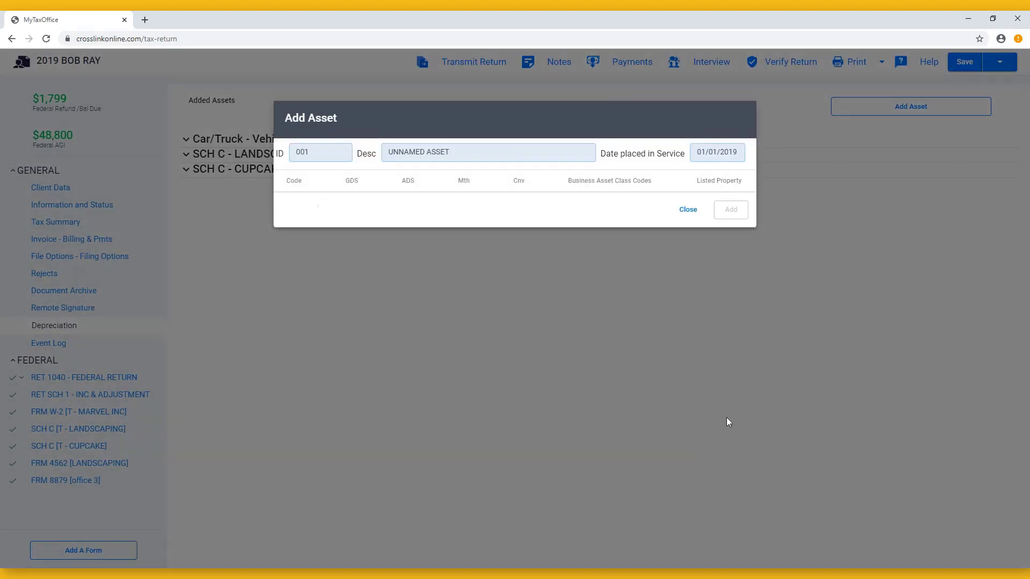
pyautogui.click(441, 155)
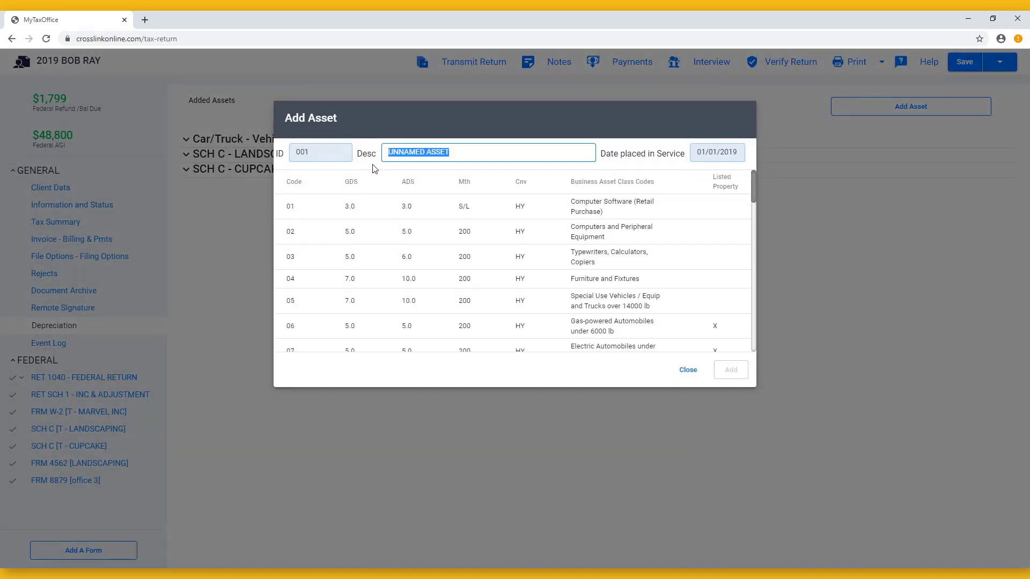
pyautogui.press('BackSpace')
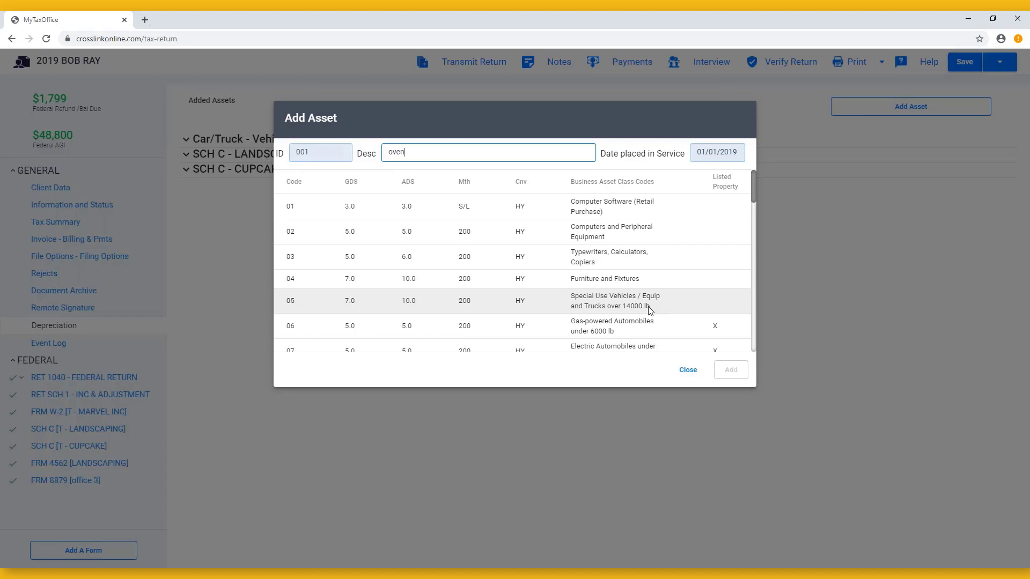
pyautogui.scroll(-3, 648, 310)
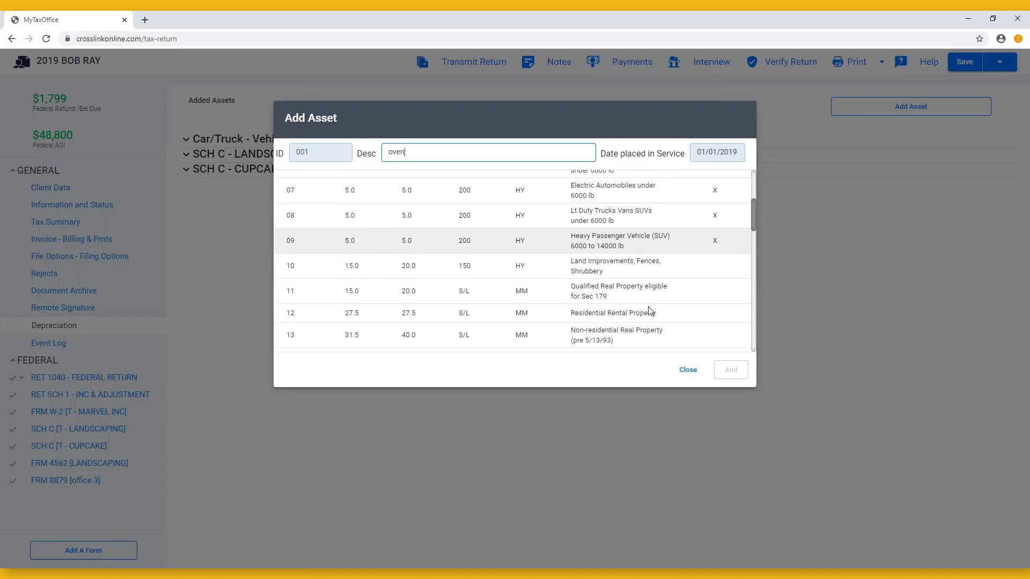
pyautogui.scroll(-3, 649, 311)
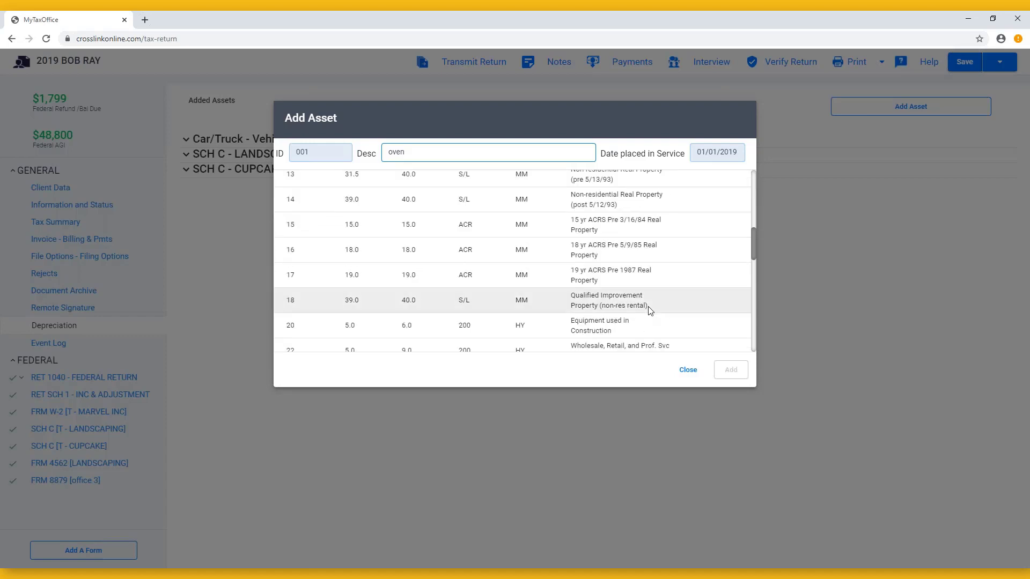
pyautogui.scroll(6, 648, 322)
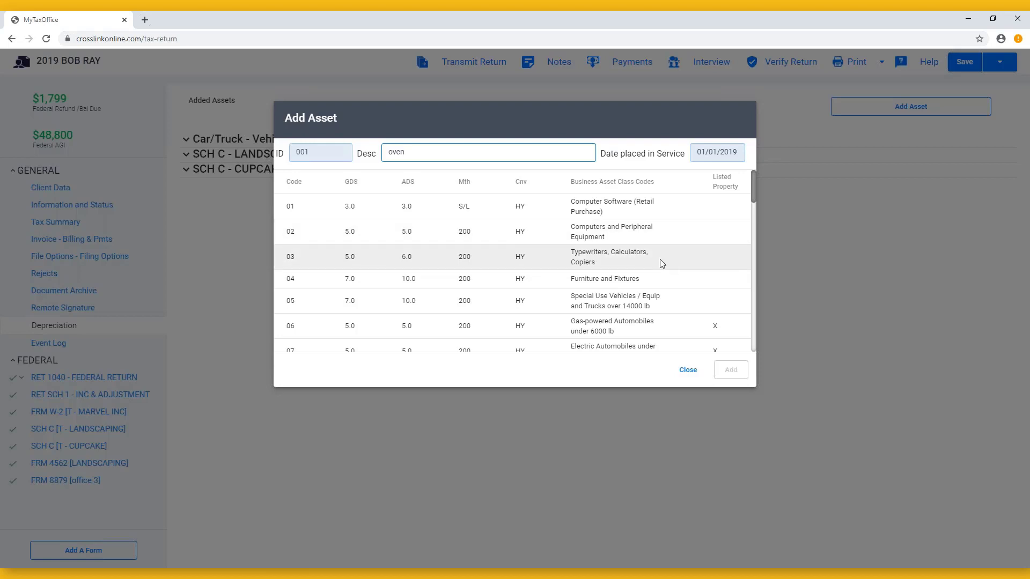
pyautogui.click(658, 232)
pyautogui.scroll(-3, 693, 322)
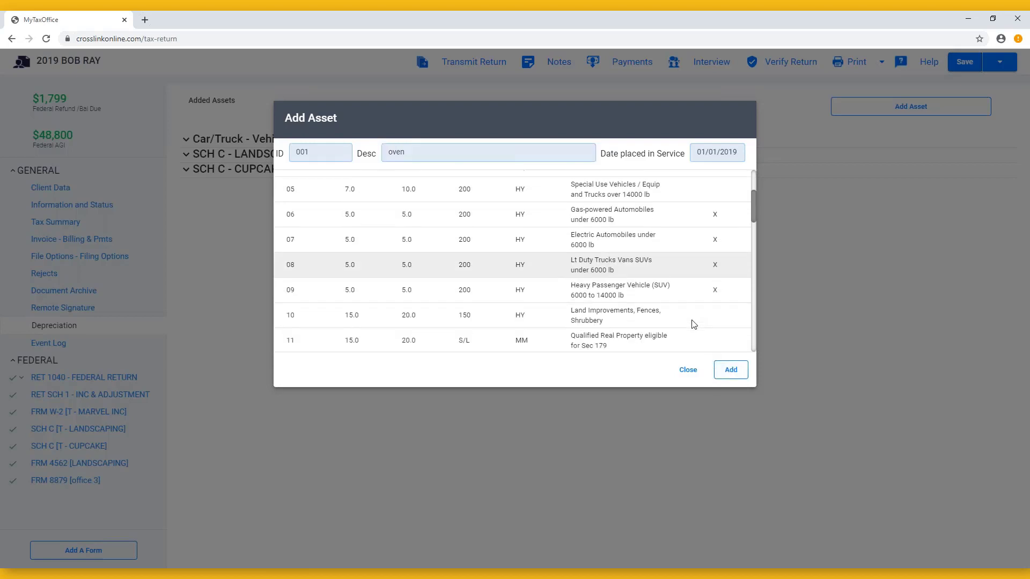
pyautogui.scroll(-3, 691, 313)
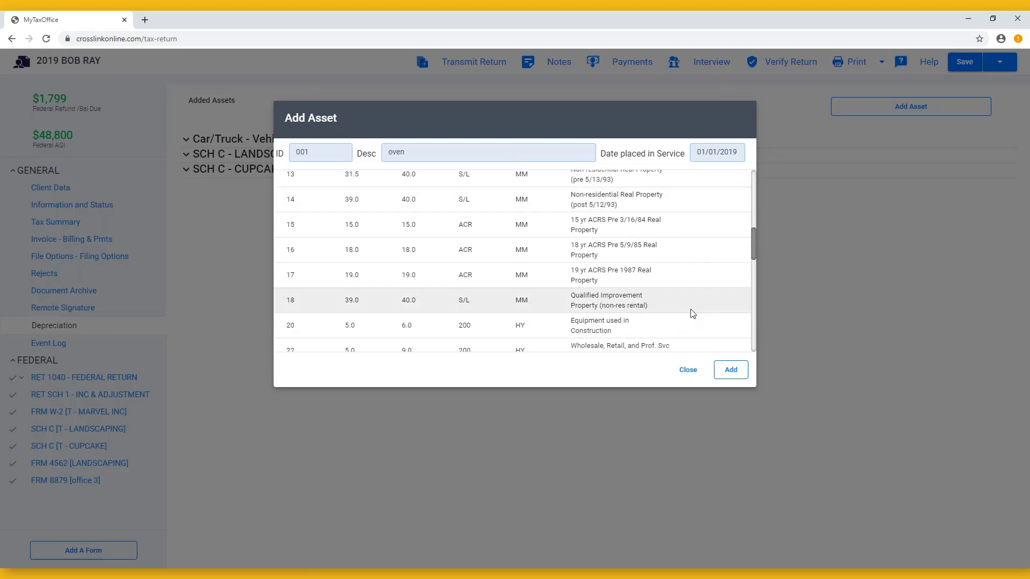
pyautogui.scroll(6, 692, 314)
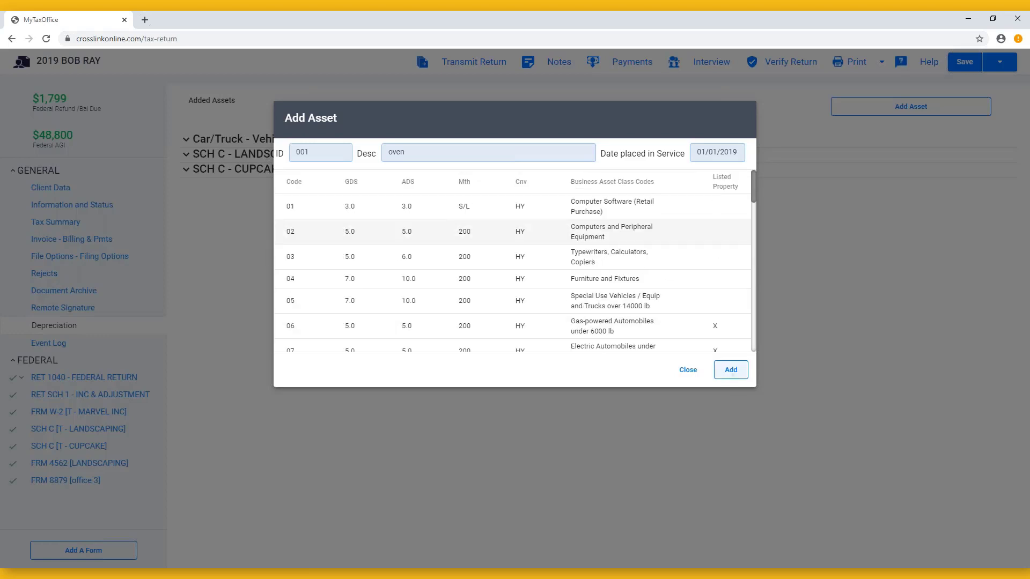
pyautogui.click(730, 370)
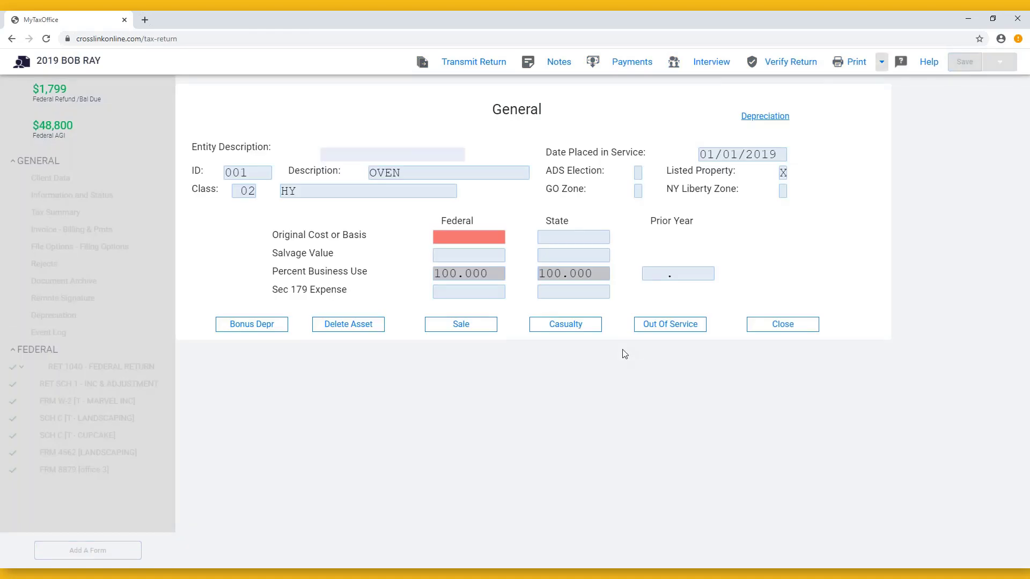
# Enter a 2,000 federal original cost for the oven, accept special depreciation defaults, and close it.
pyautogui.click(464, 238)
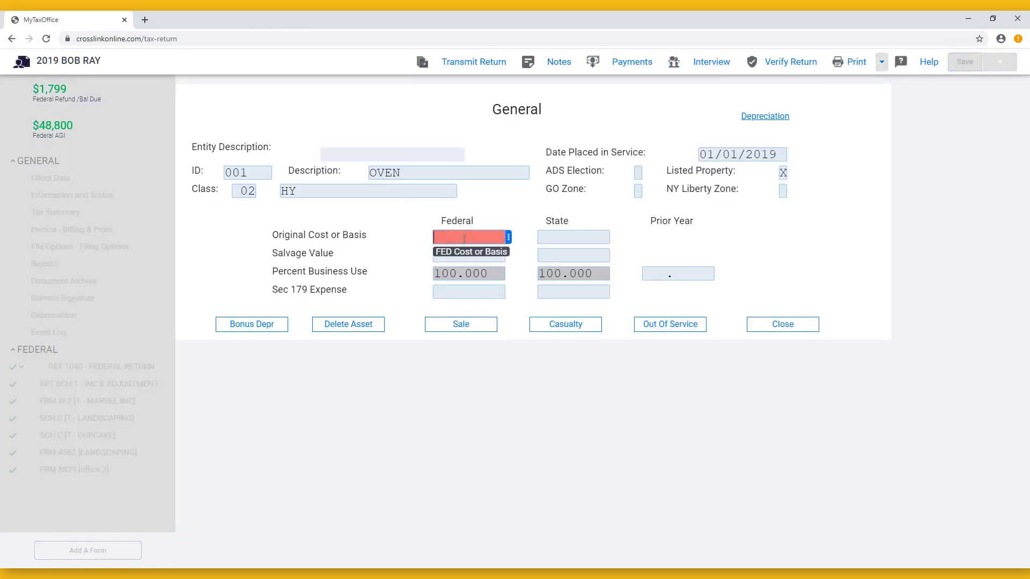
pyautogui.write('2000')
pyautogui.press('Tab')
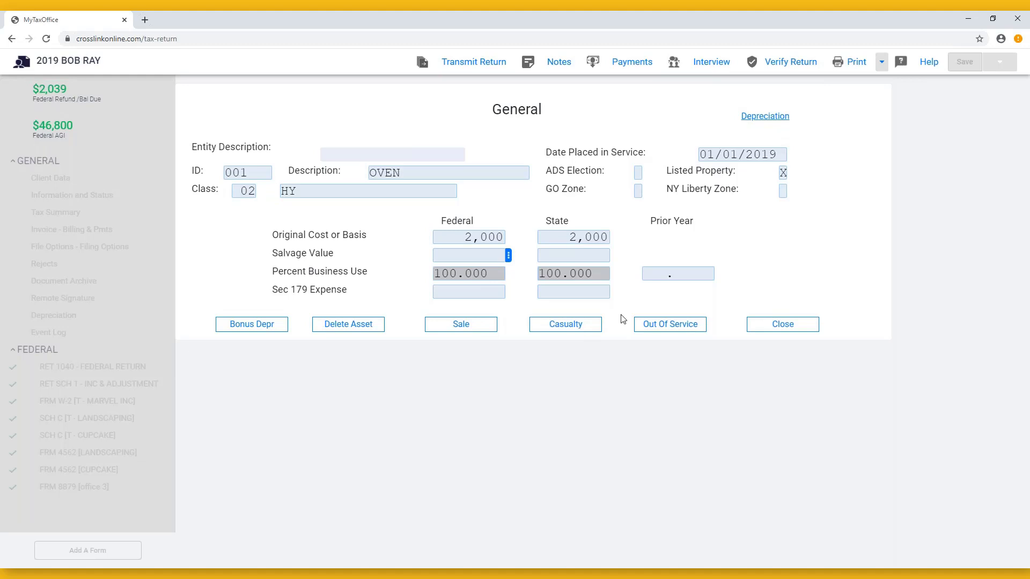
pyautogui.click(784, 328)
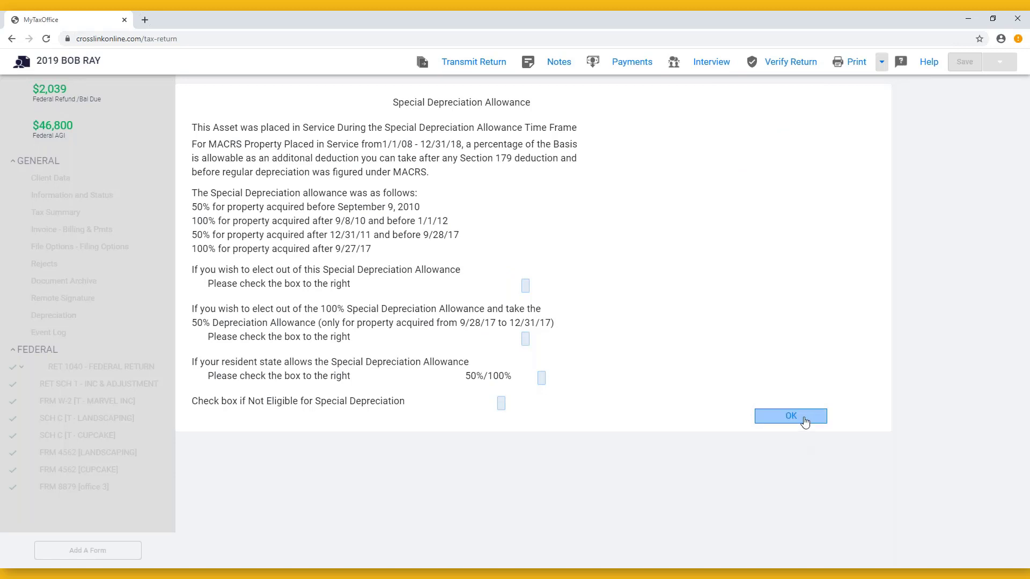
pyautogui.click(804, 420)
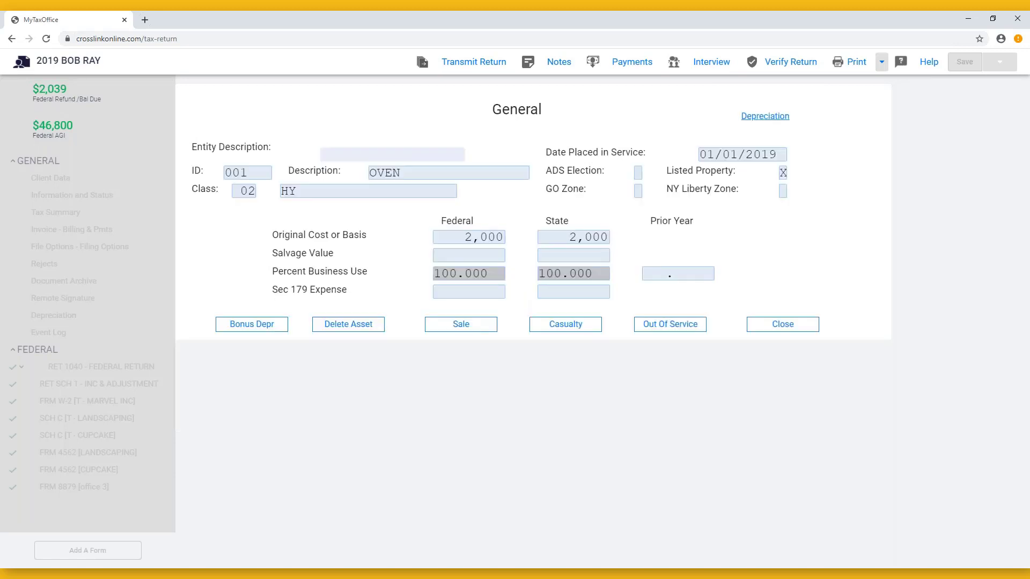
pyautogui.click(762, 329)
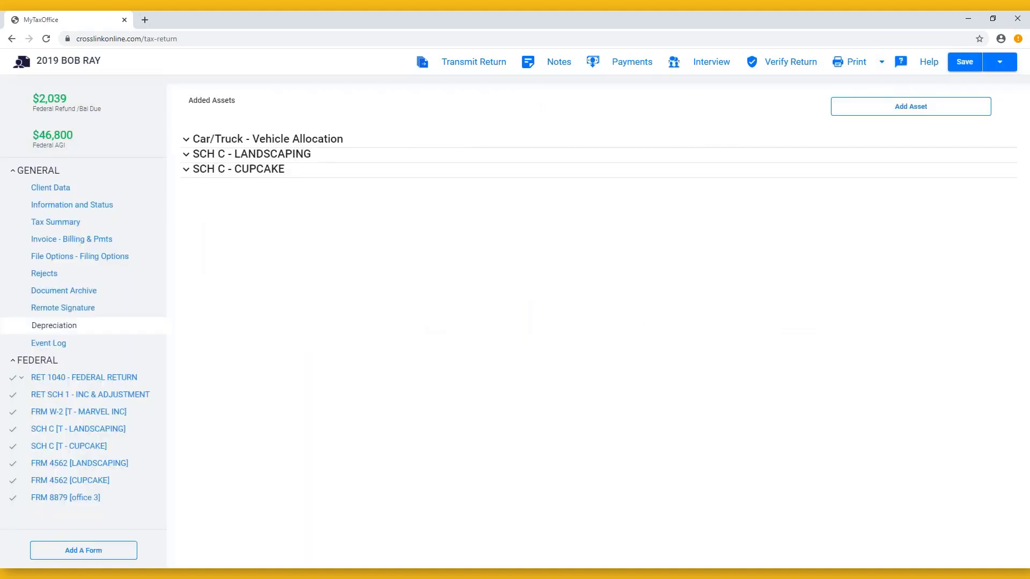
# Set the CUPCAKE Schedule C business code to bakeries.
pyautogui.click(186, 170)
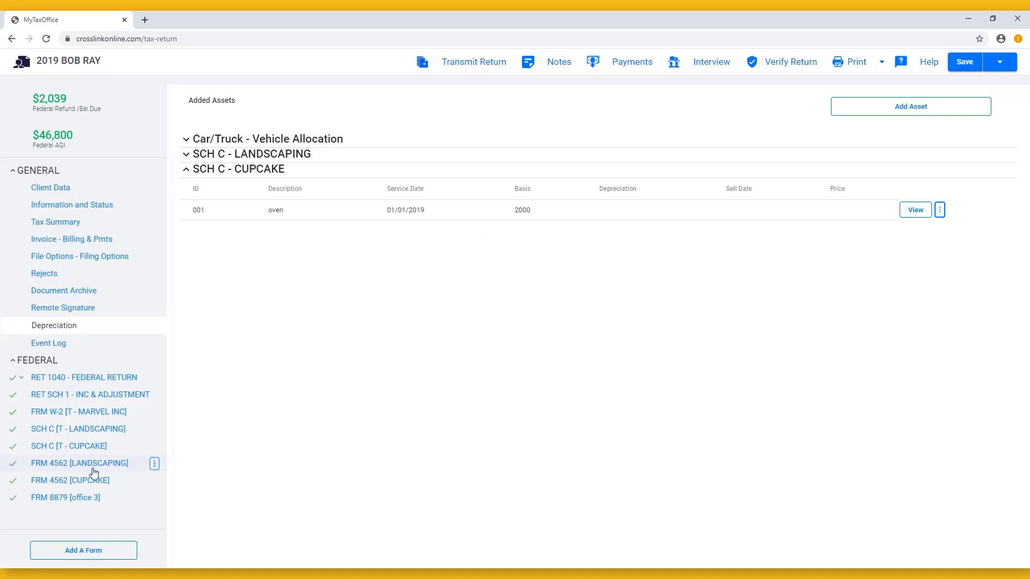
pyautogui.click(77, 449)
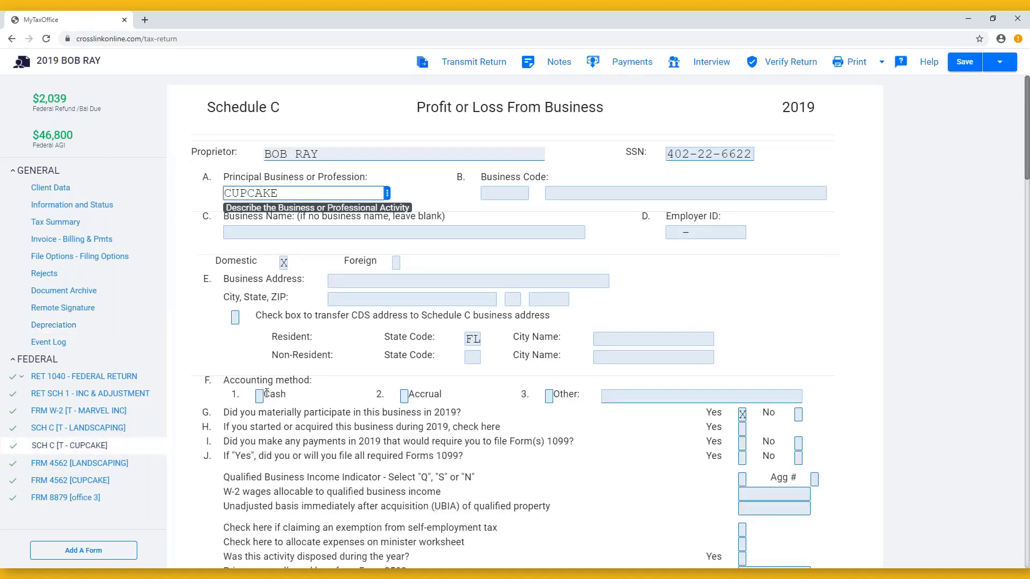
pyautogui.click(556, 193)
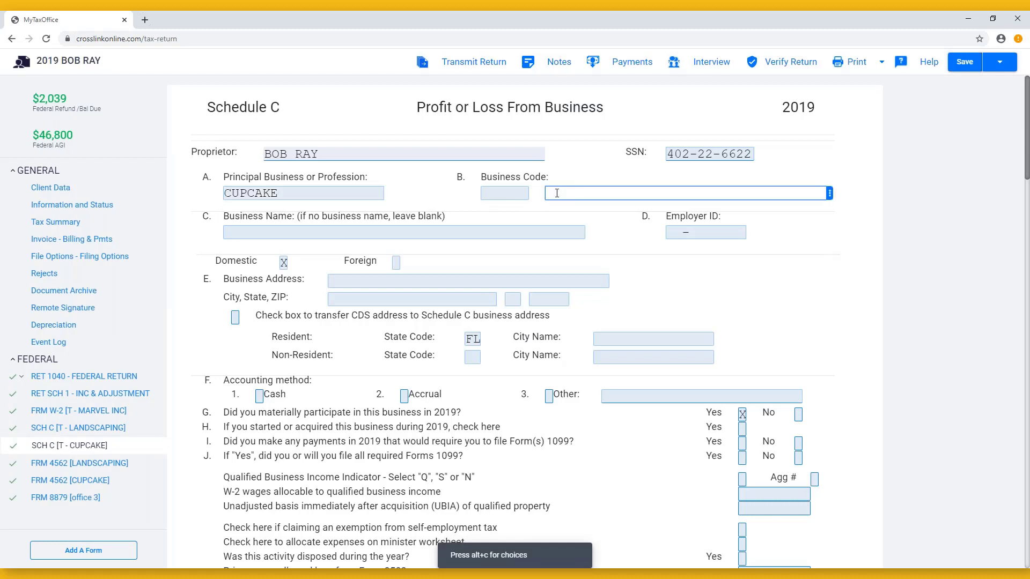
pyautogui.write('BAKE')
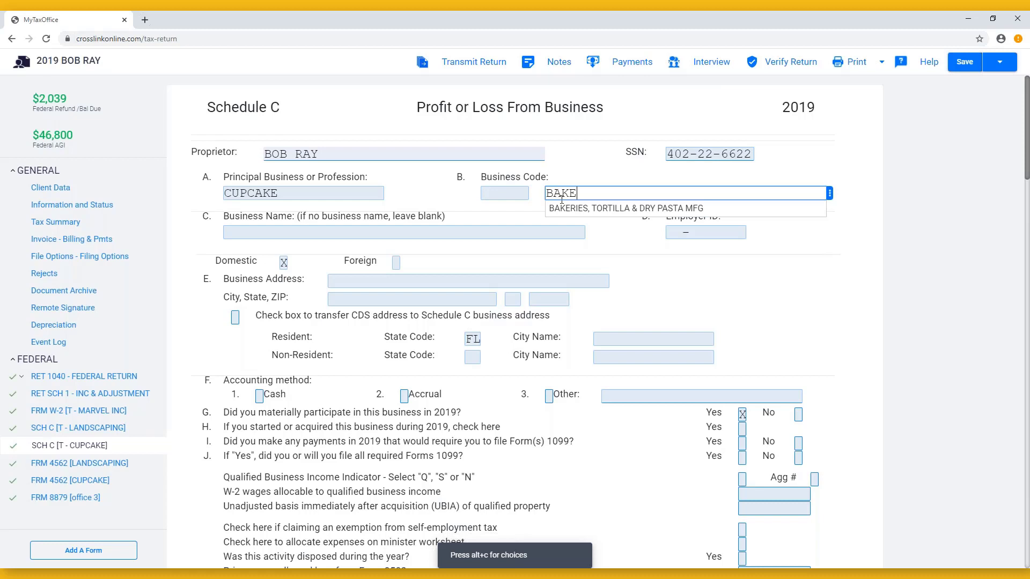
pyautogui.click(565, 208)
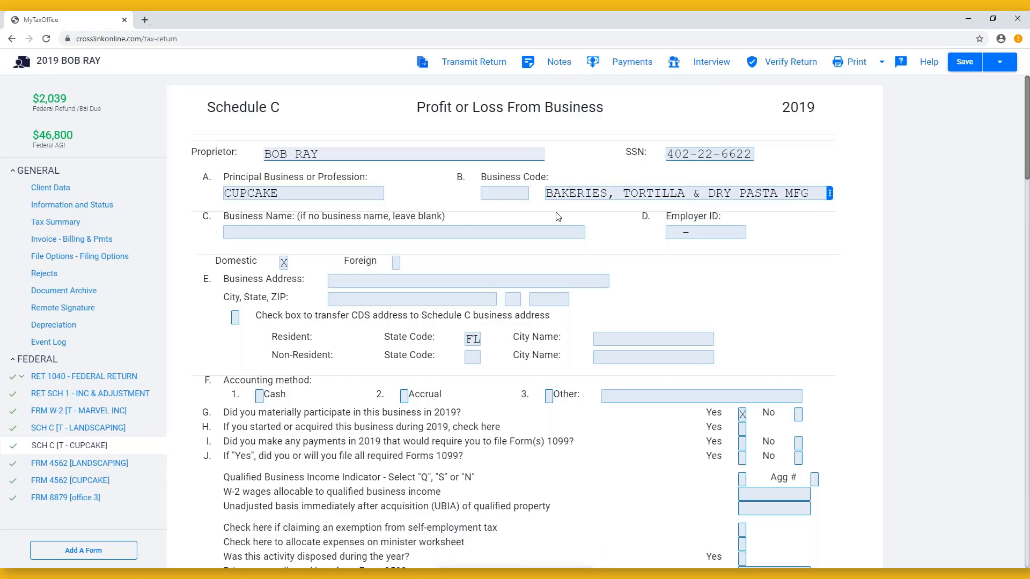
pyautogui.press('Tab')
# Review the CUPCAKE Schedule C and return to the Depreciation page.
pyautogui.scroll(-2, 570, 214)
pyautogui.scroll(-15, 289, 229)
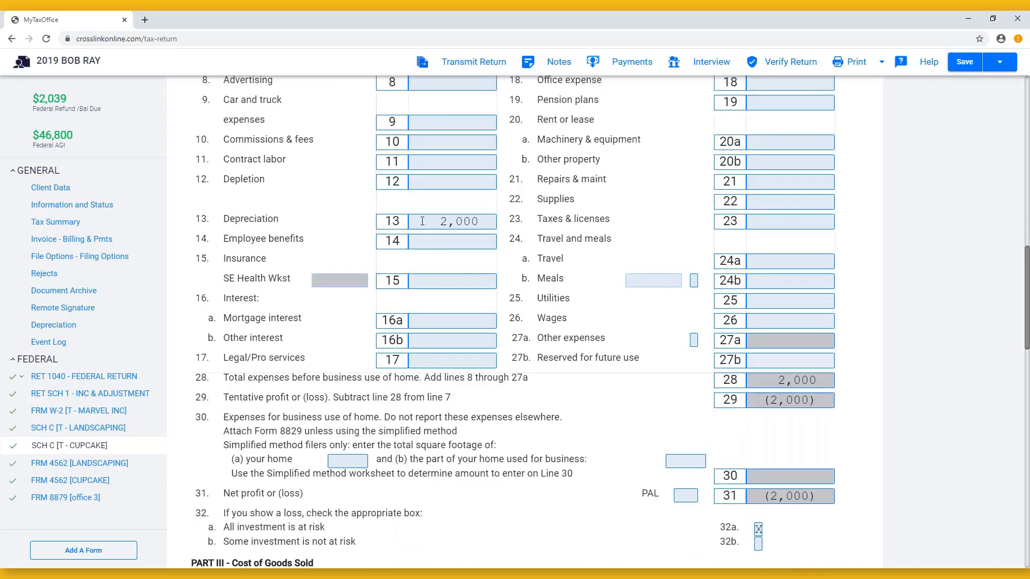
pyautogui.scroll(-2, 836, 444)
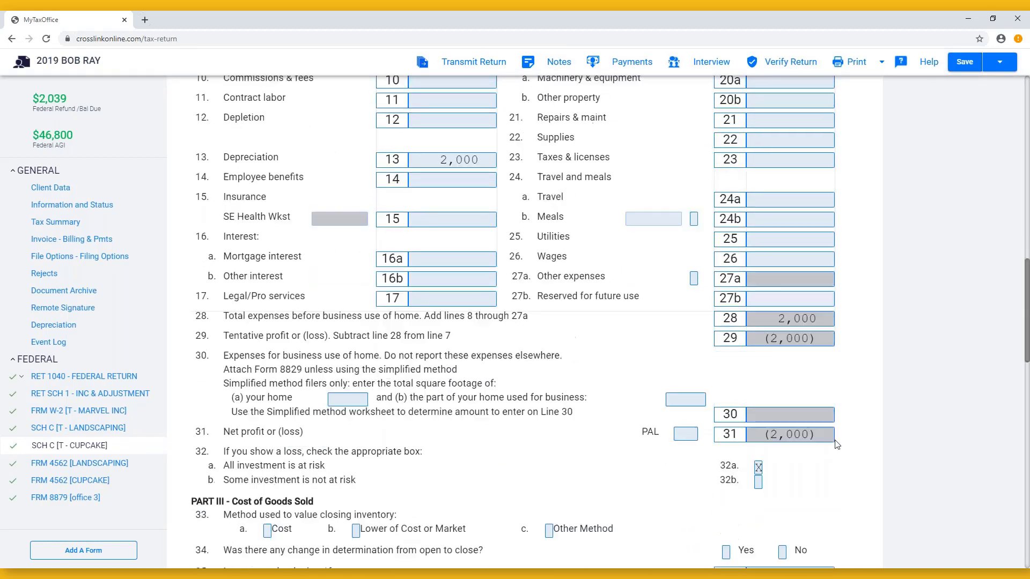
pyautogui.scroll(20, 814, 407)
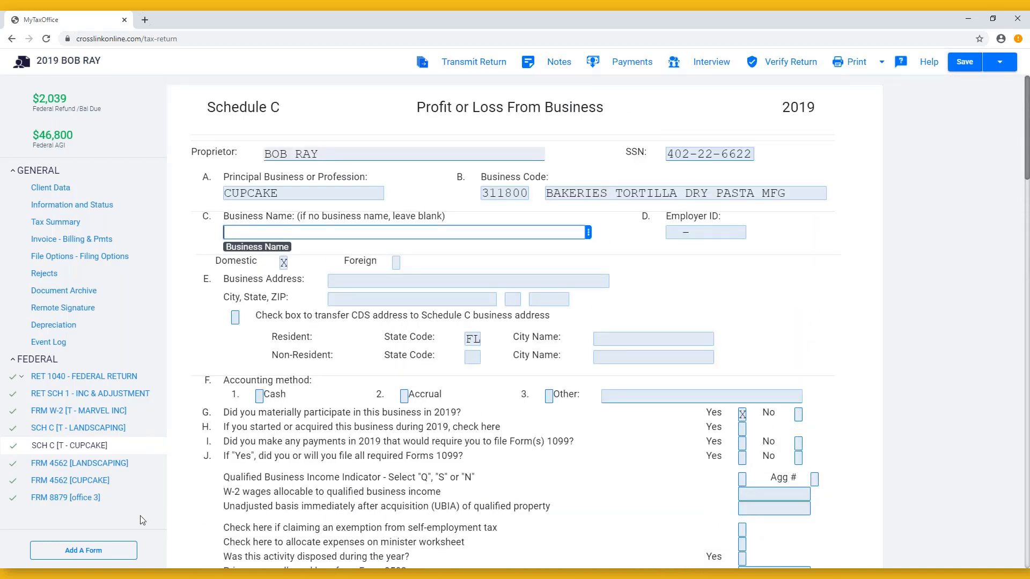
pyautogui.click(66, 327)
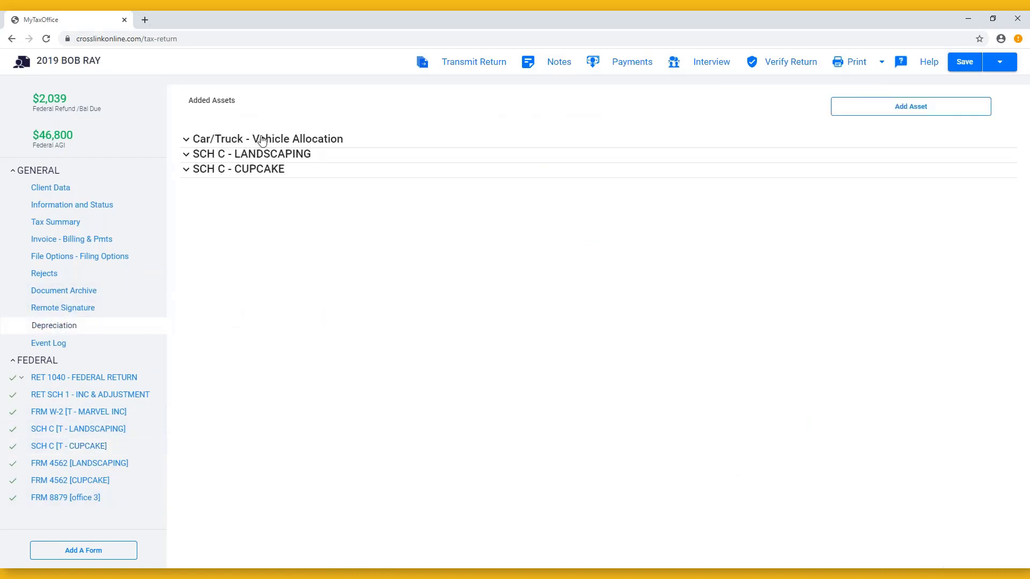
# Add a Car/Truck asset 'f150' with code 6, gas-powered automobile under 6000 lb.
pyautogui.click(901, 107)
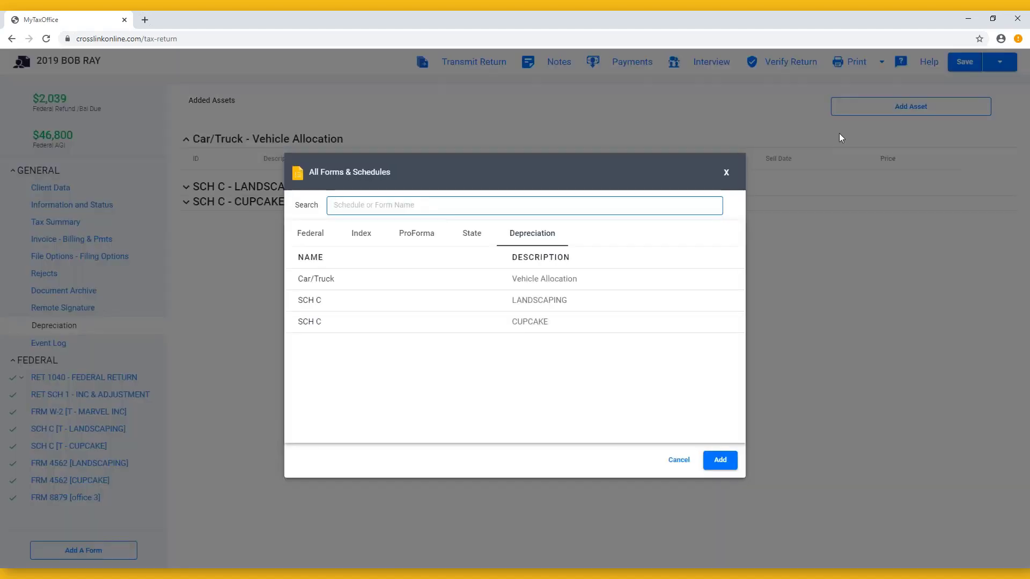
pyautogui.click(720, 460)
pyautogui.moveTo(460, 153); pyautogui.dragTo(382, 153)
pyautogui.press('BackSpace')
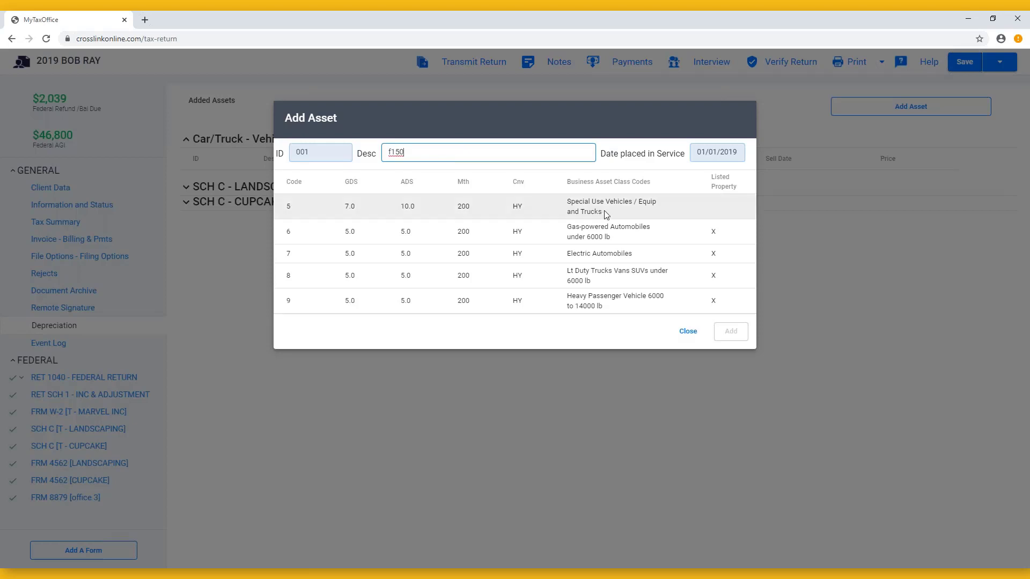
pyautogui.click(652, 235)
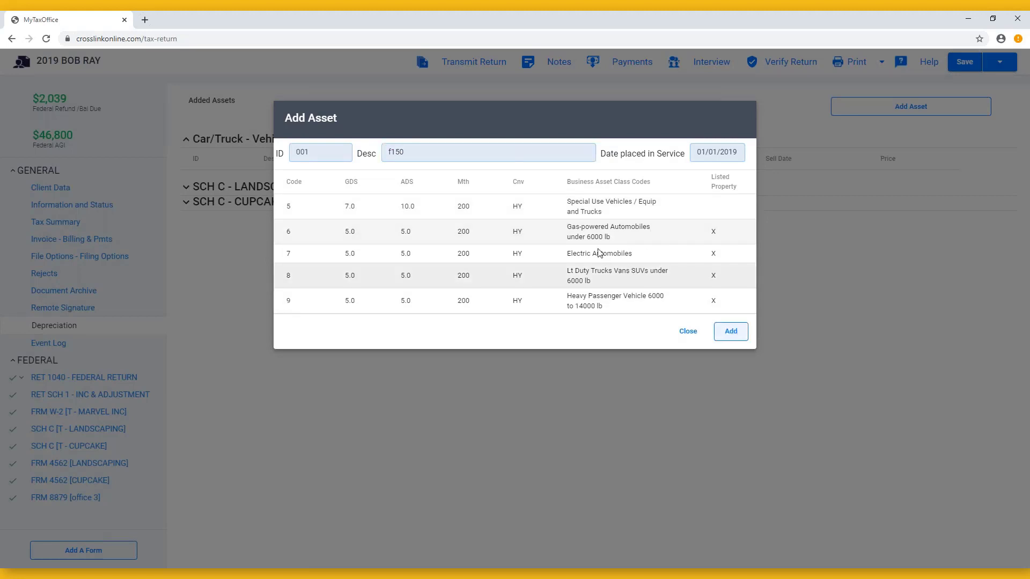
pyautogui.click(731, 333)
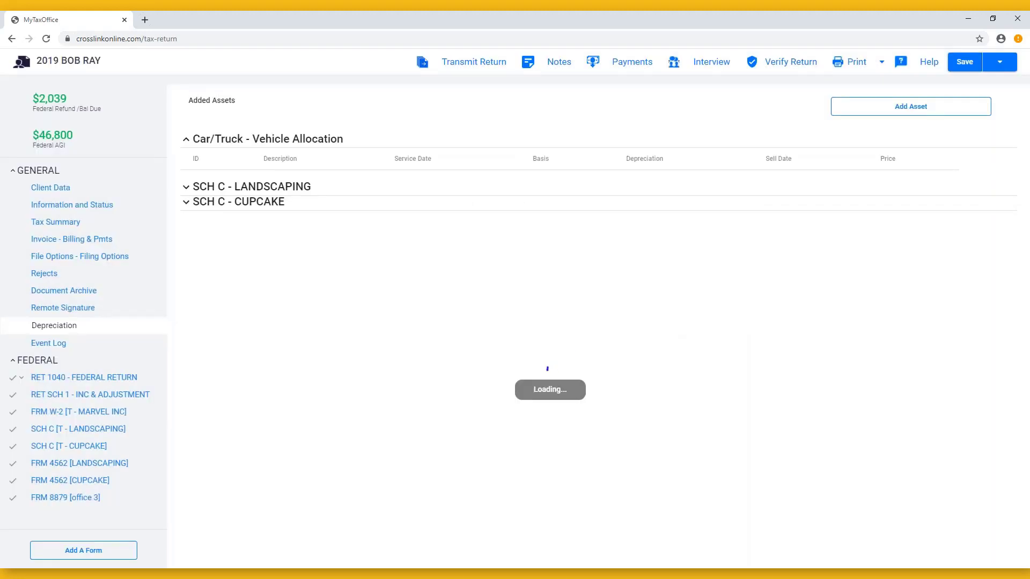
# Enter a 26,000 cost basis for the F150 and answer Yes to the four vehicle-use questions.
pyautogui.click(580, 233)
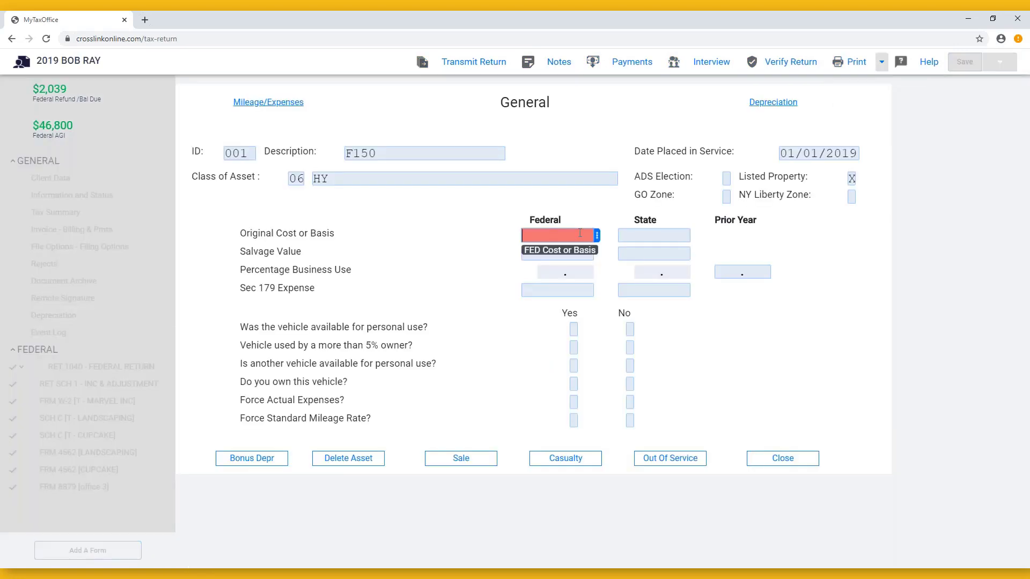
pyautogui.write('26000')
pyautogui.press('Tab')
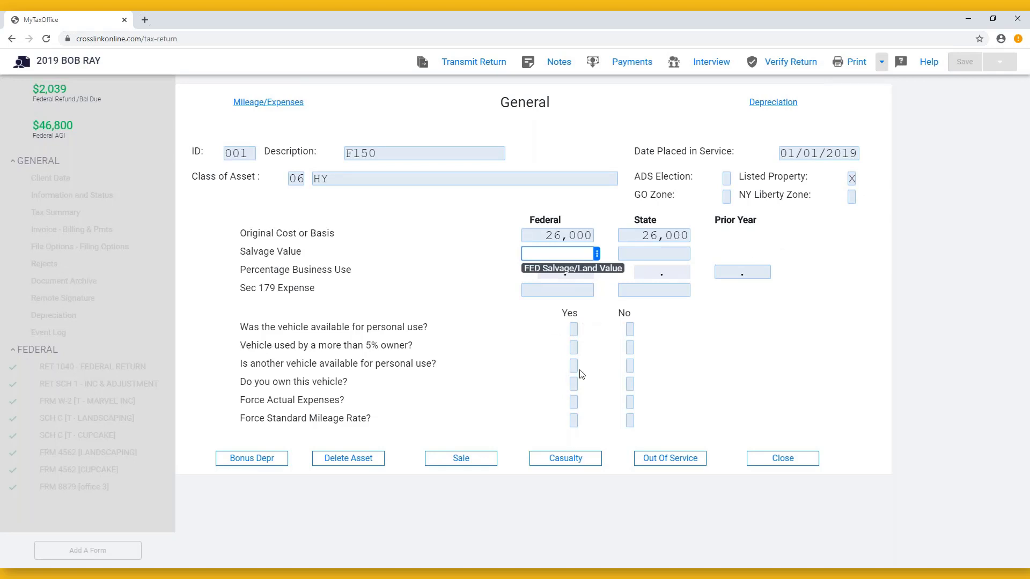
pyautogui.click(572, 328)
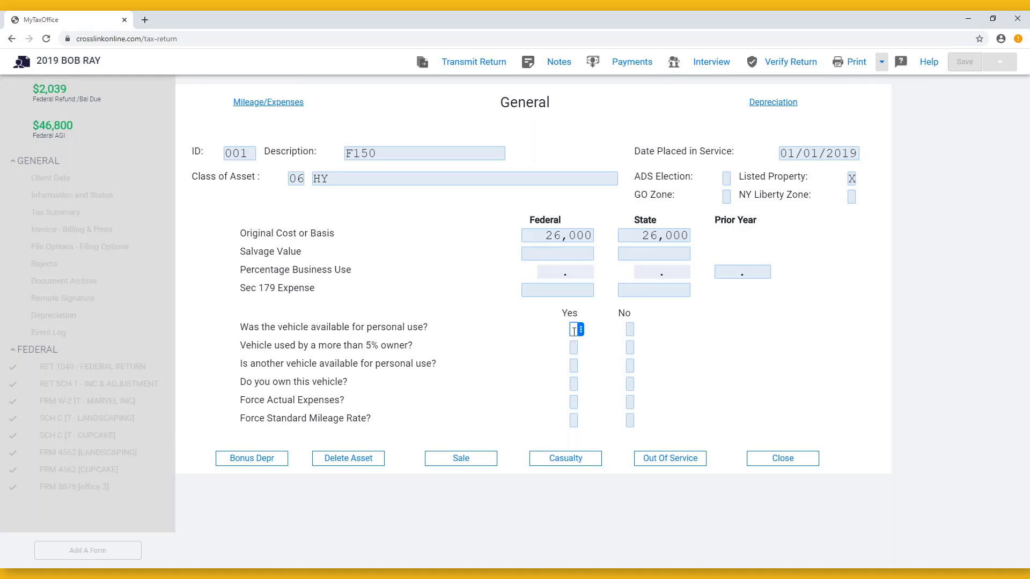
pyautogui.write('x')
pyautogui.click(573, 348)
pyautogui.write('x')
pyautogui.click(574, 367)
pyautogui.click(573, 384)
# Answer No to both Force Actual Expenses and Force Standard Mileage Rate.
pyautogui.click(573, 402)
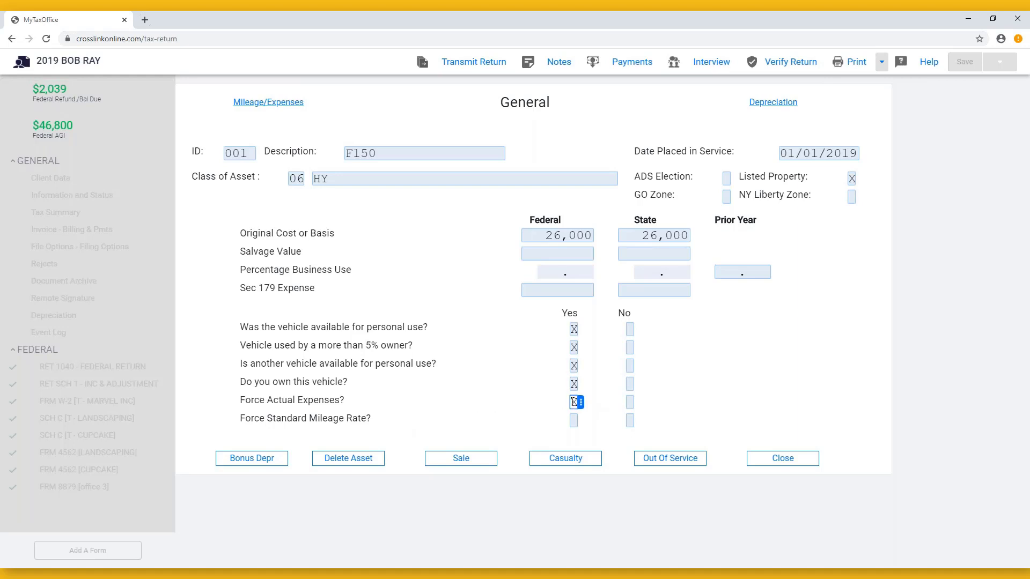
pyautogui.click(630, 420)
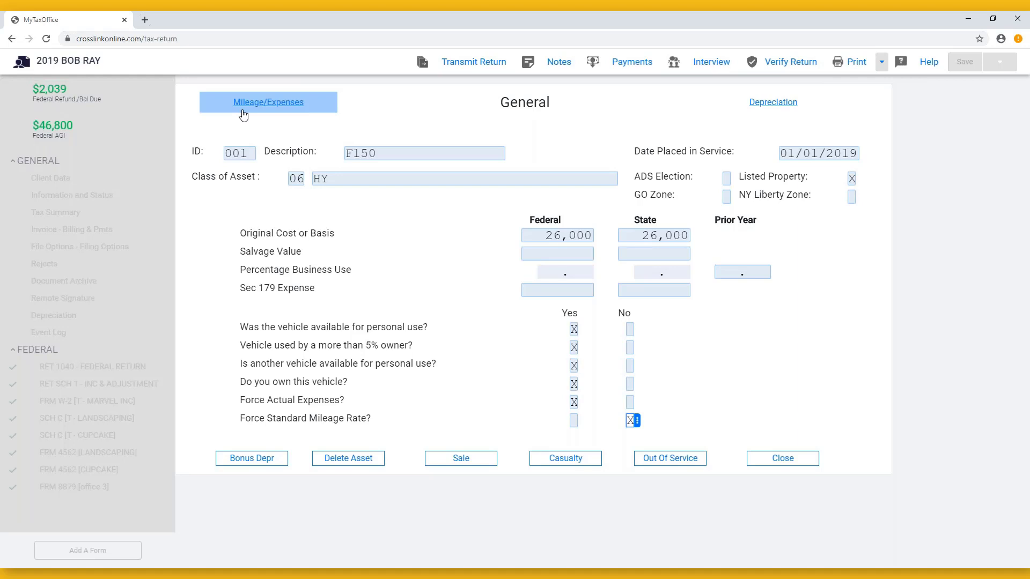
pyautogui.click(629, 402)
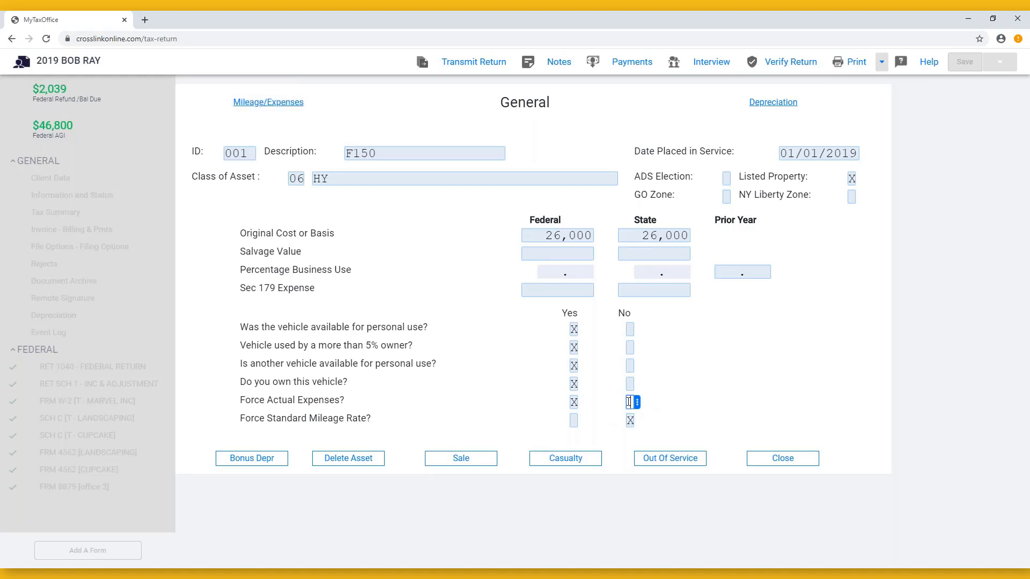
pyautogui.click(573, 420)
pyautogui.click(630, 420)
pyautogui.click(265, 109)
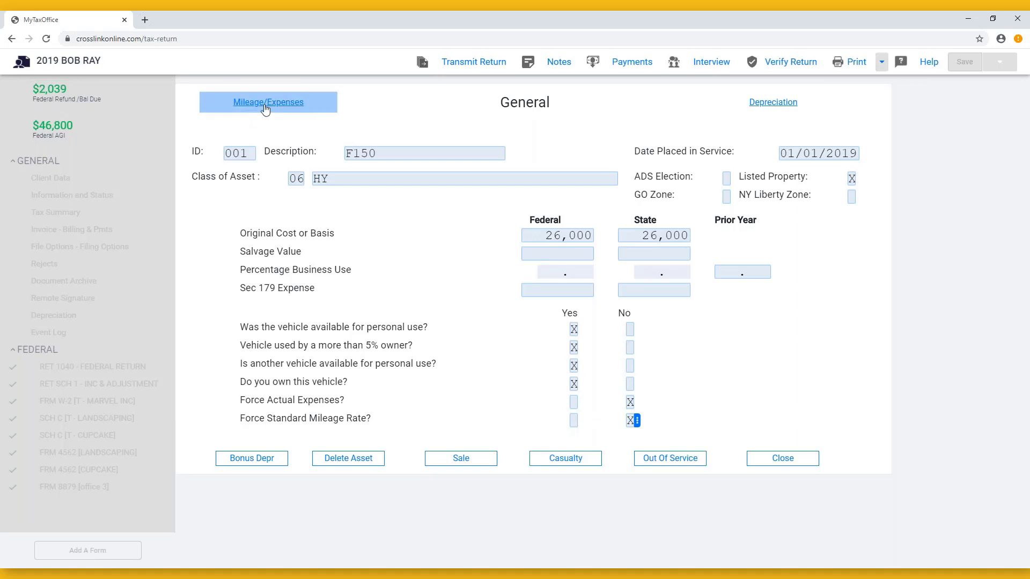
# Log the F150's 10000 total, 2000 commute, 2,500 LANDSCAPING and 500 CUPCAKE miles.
pyautogui.click(265, 108)
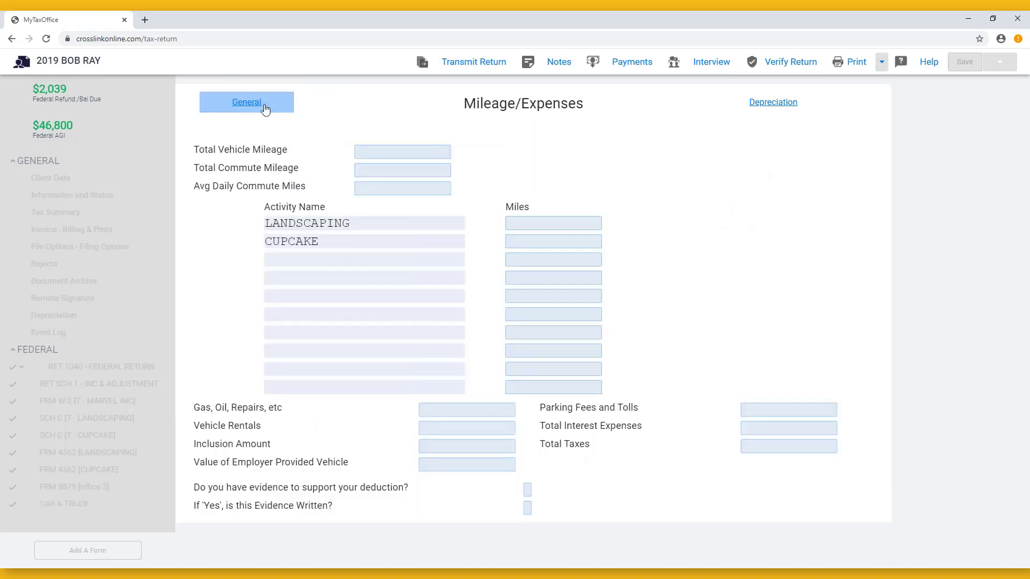
pyautogui.click(363, 155)
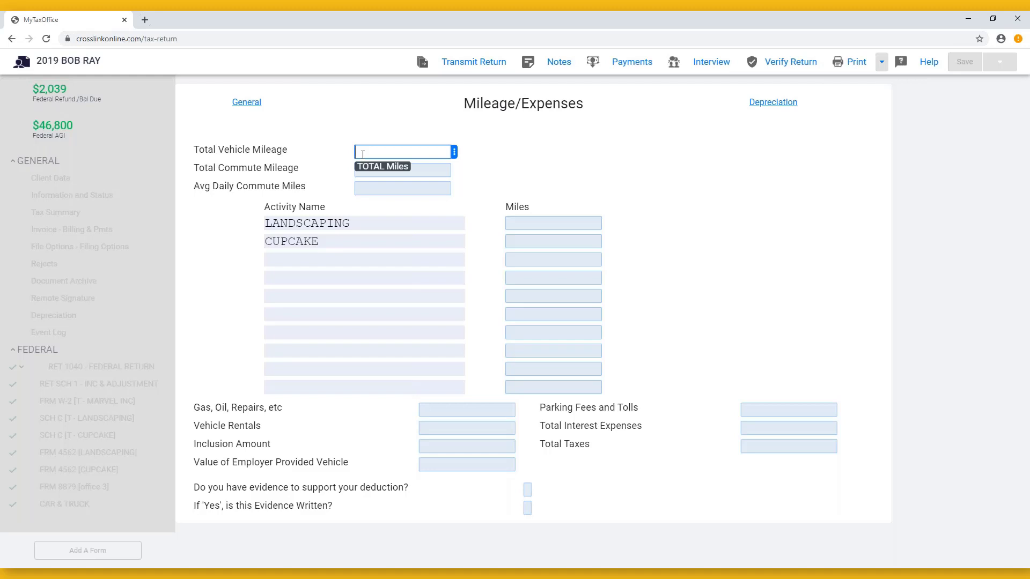
pyautogui.write('10000')
pyautogui.press('Tab')
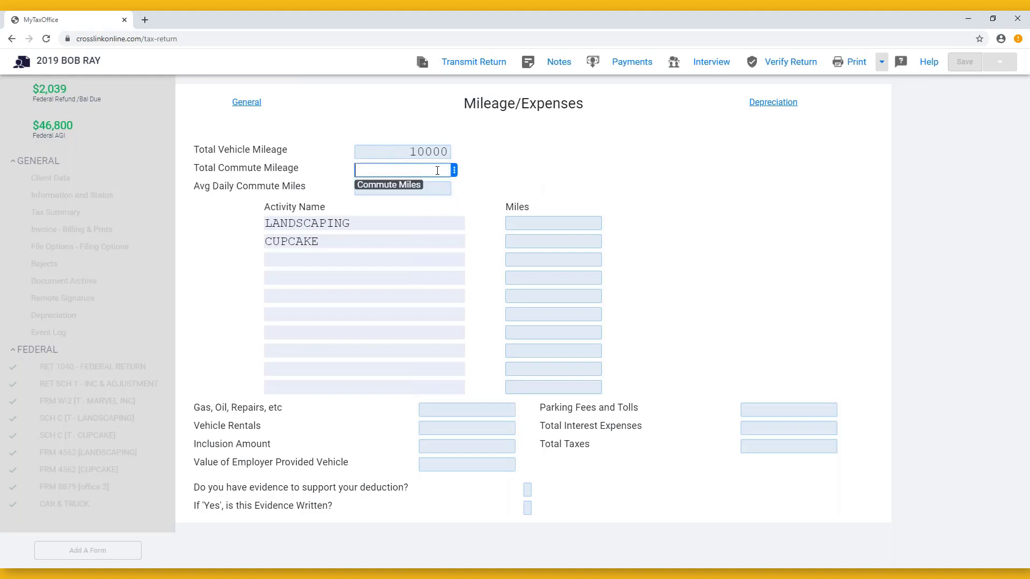
pyautogui.write('2000')
pyautogui.press('Tab')
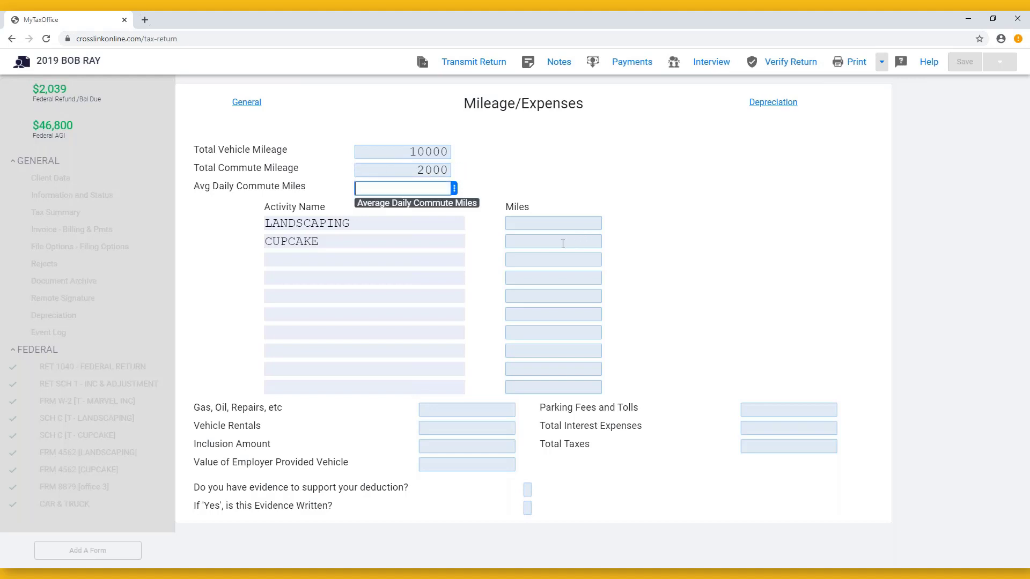
pyautogui.click(314, 220)
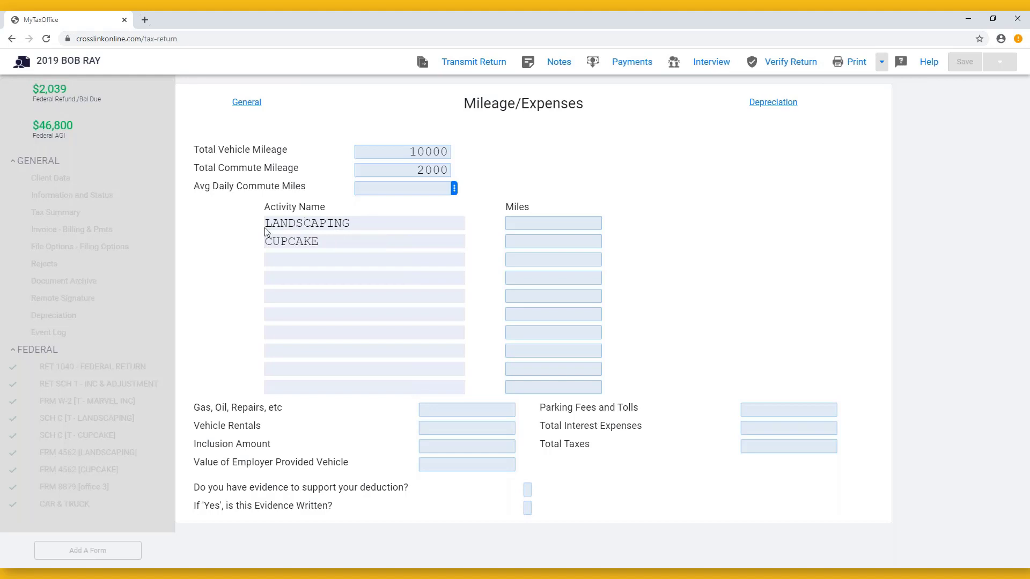
pyautogui.click(545, 223)
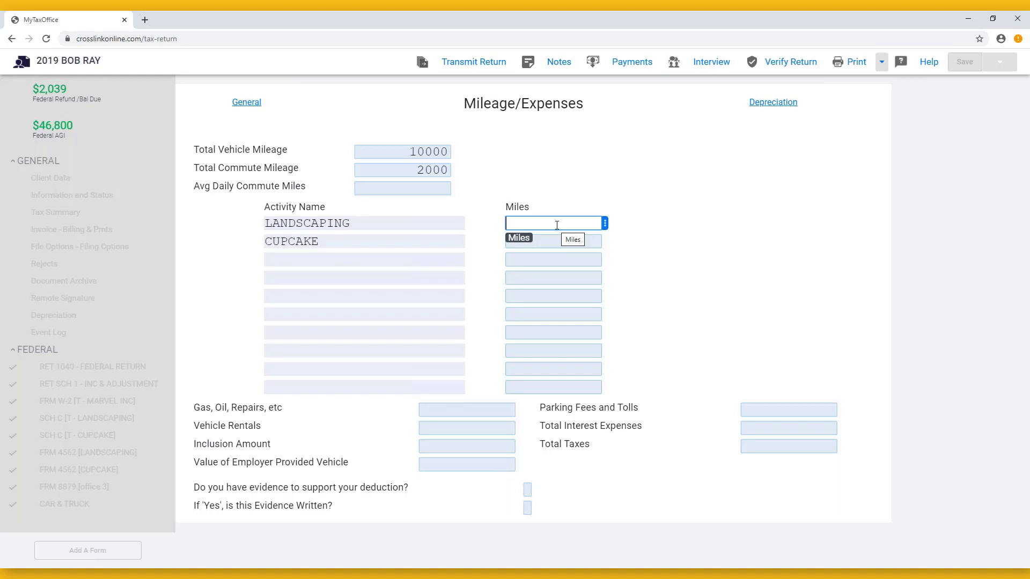
pyautogui.write('2500')
pyautogui.click(561, 243)
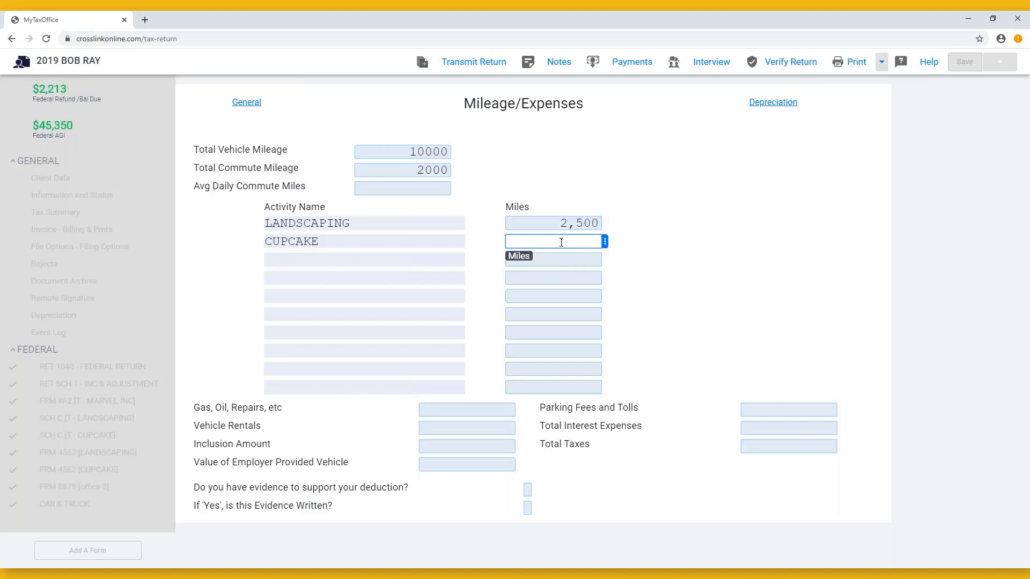
pyautogui.write('500')
pyautogui.press('Tab')
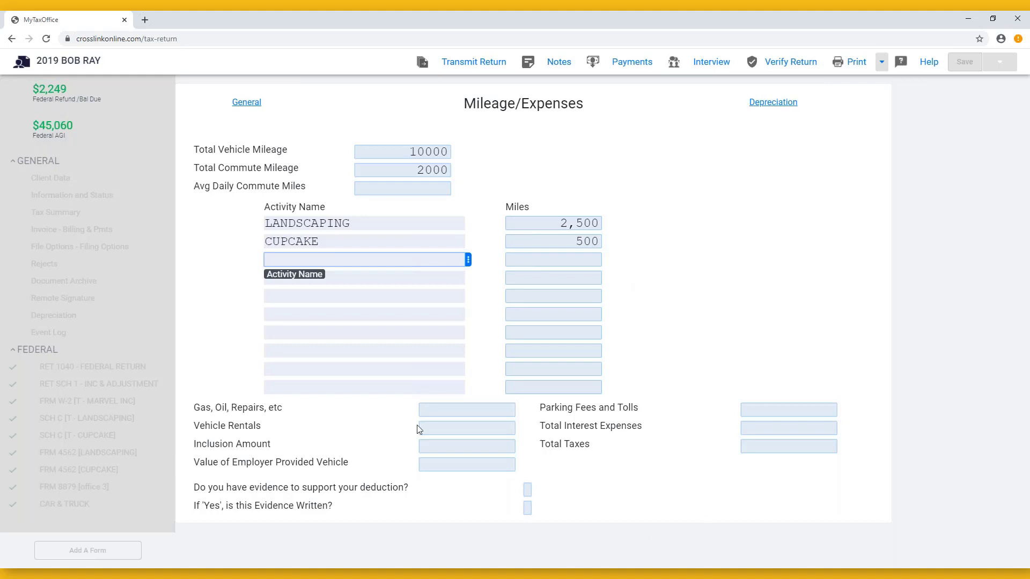
# Enter 300 gas/oil/repairs and 200 parking fees, and confirm written evidence exists.
pyautogui.click(462, 408)
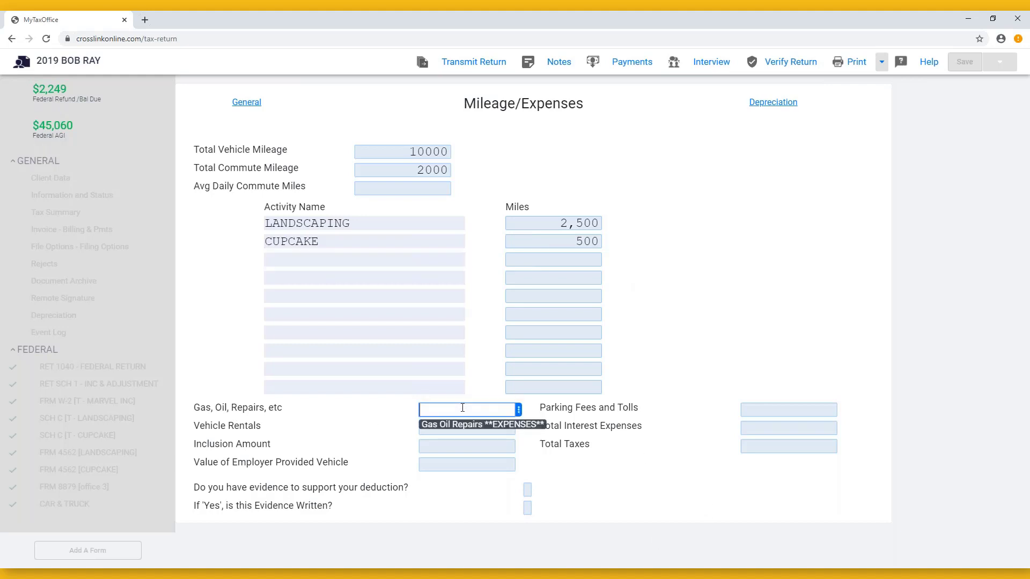
pyautogui.write('300')
pyautogui.click(790, 407)
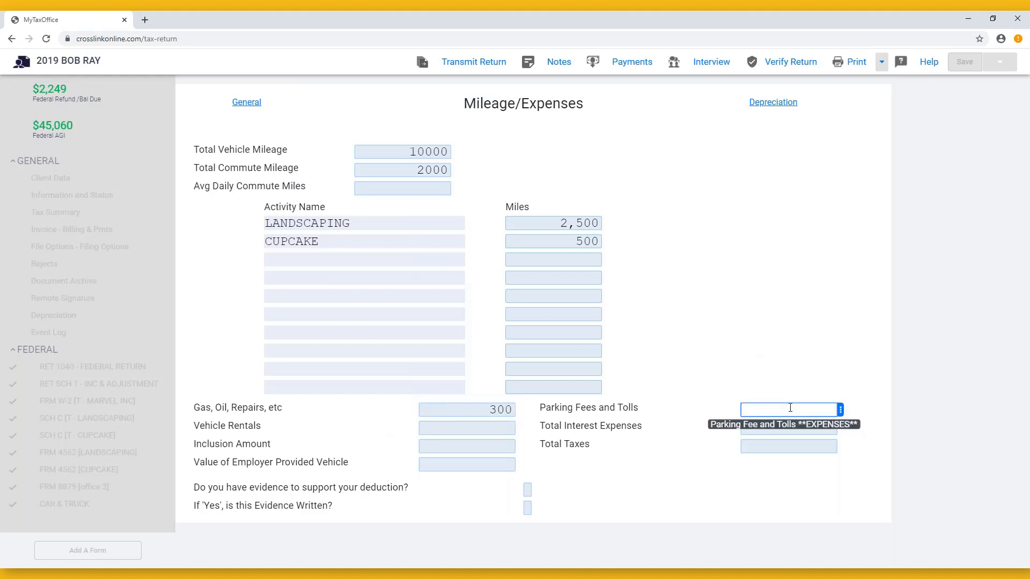
pyautogui.write('200')
pyautogui.press('Tab')
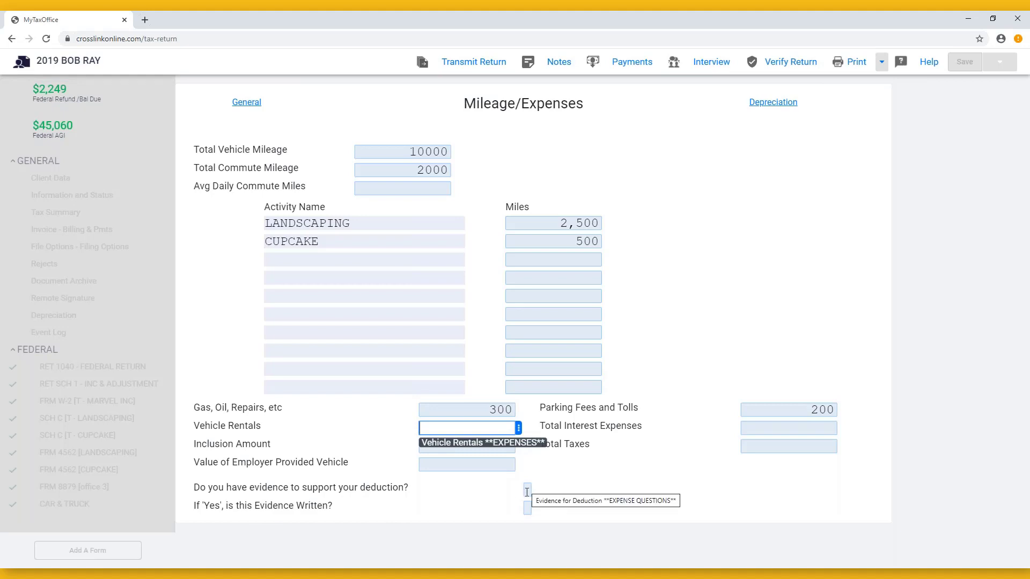
pyautogui.click(527, 491)
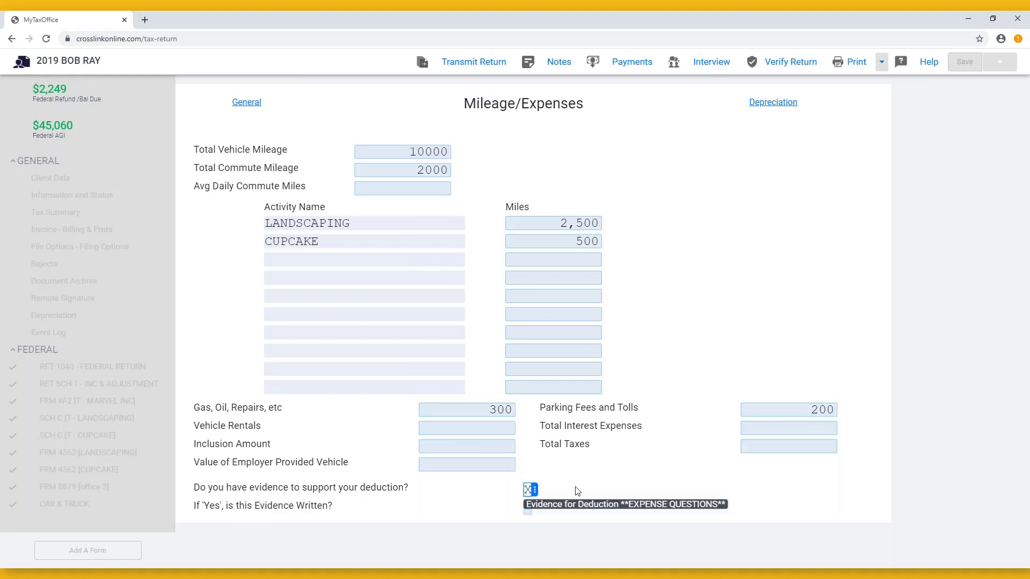
pyautogui.click(526, 509)
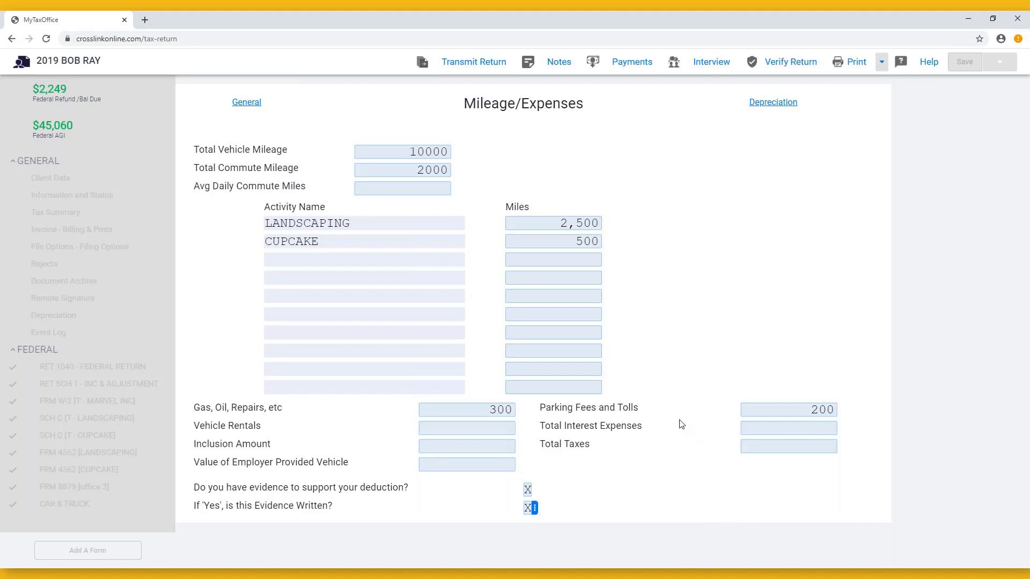
# Close the vehicle asset form and expand vehicle allocation to show the f150 asset.
pyautogui.click(271, 113)
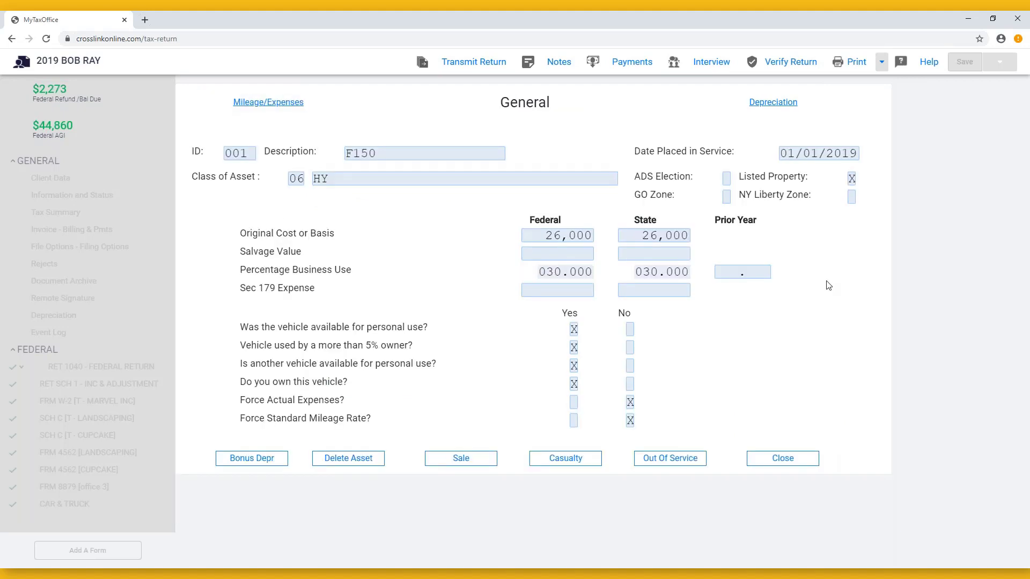
pyautogui.click(795, 464)
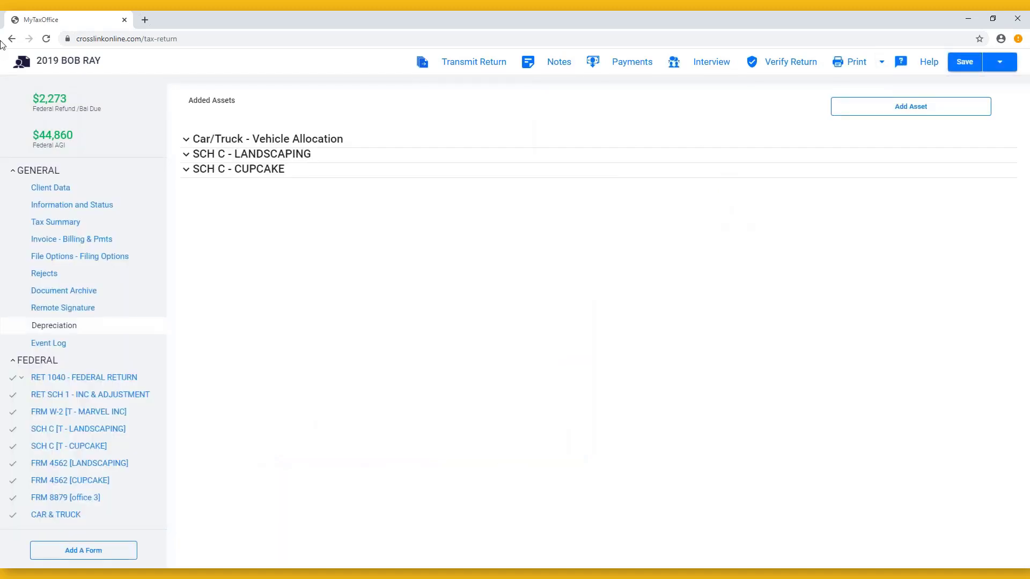
pyautogui.click(186, 139)
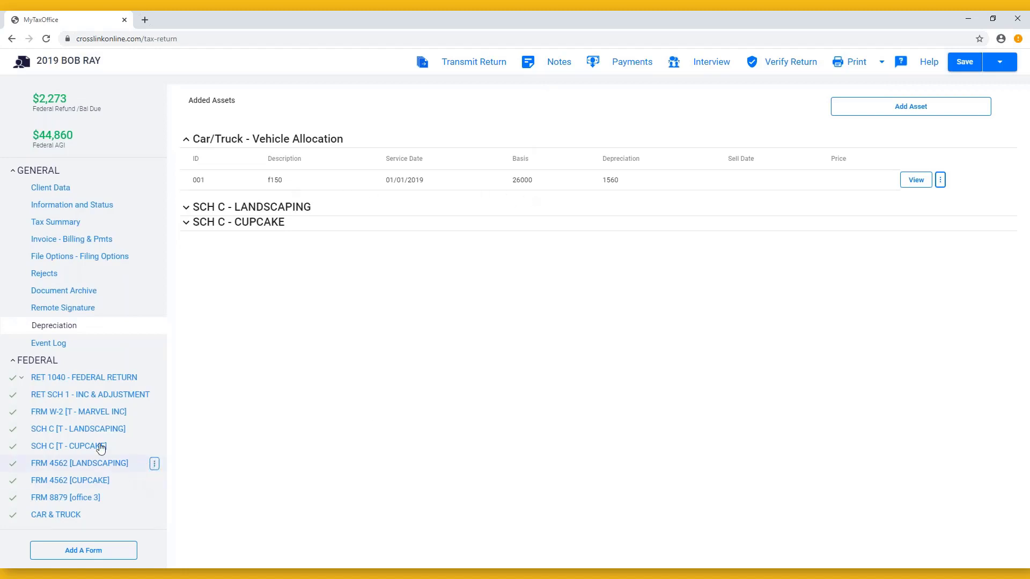
# Check Landscaping's Schedule C line 9 car and truck expenses (1,617), then open the Cupcake Schedule C.
pyautogui.click(80, 429)
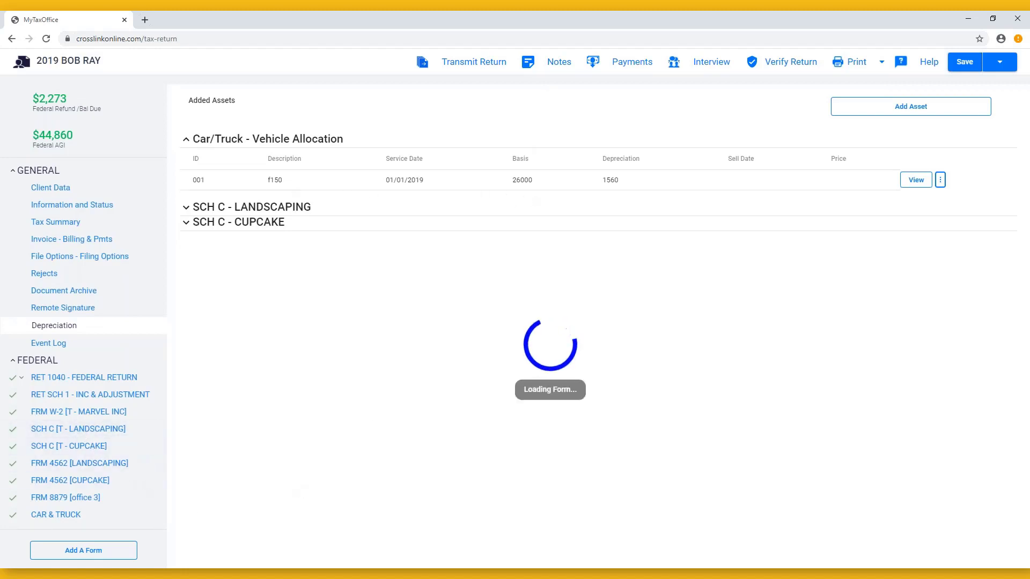
pyautogui.scroll(-12, 419, 407)
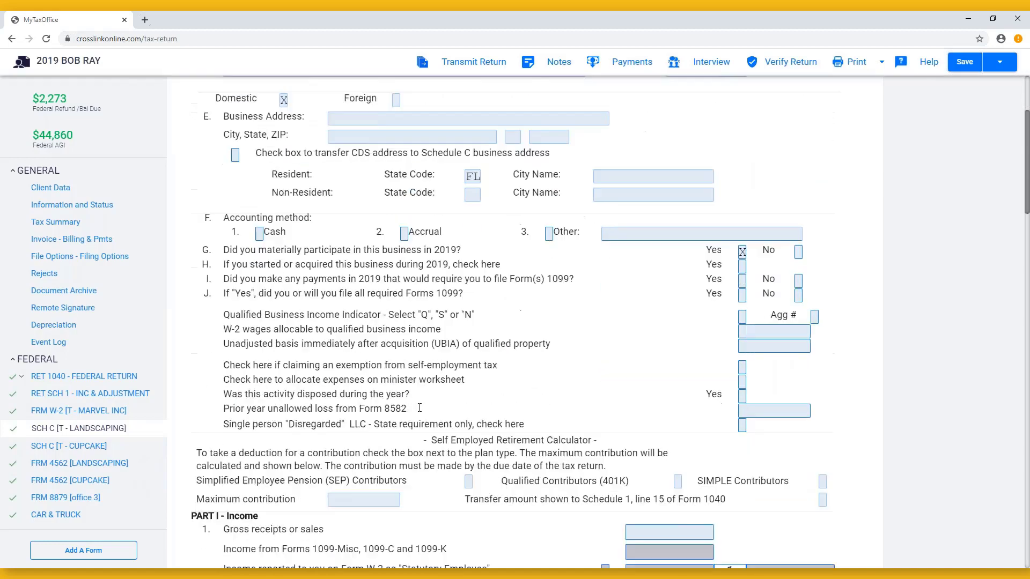
pyautogui.scroll(-2, 346, 343)
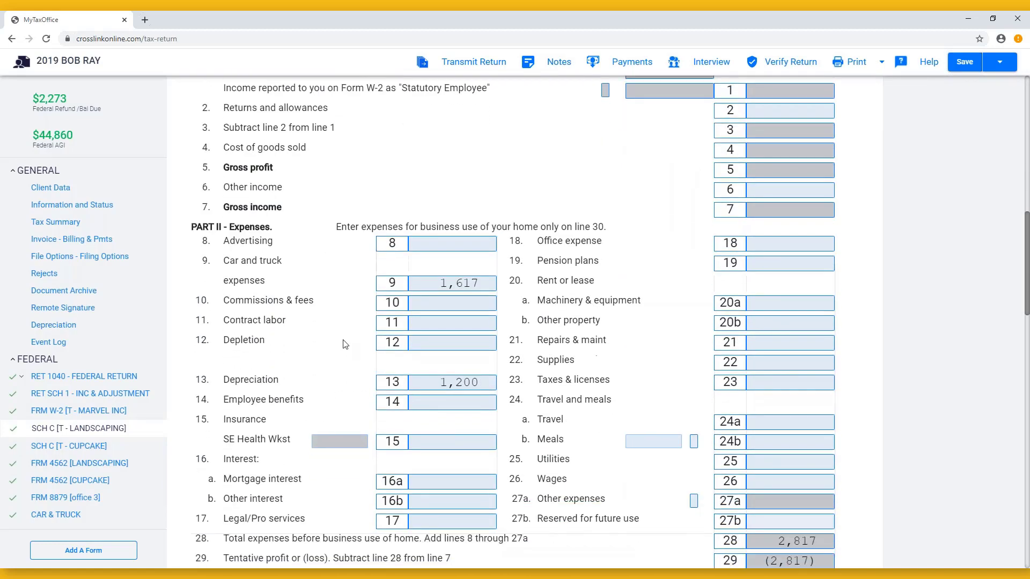
pyautogui.moveTo(198, 263); pyautogui.dragTo(280, 283)
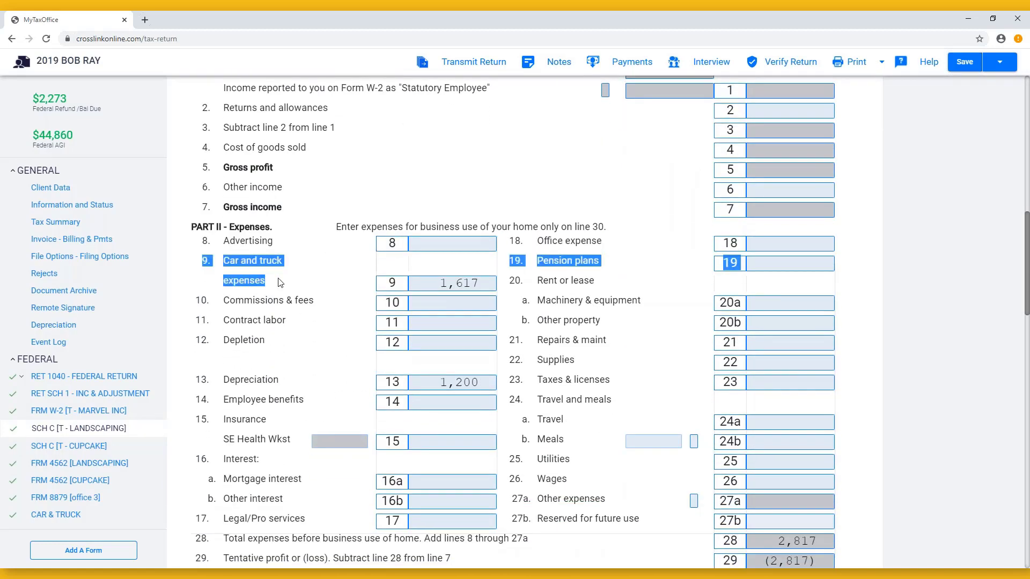
pyautogui.click(287, 283)
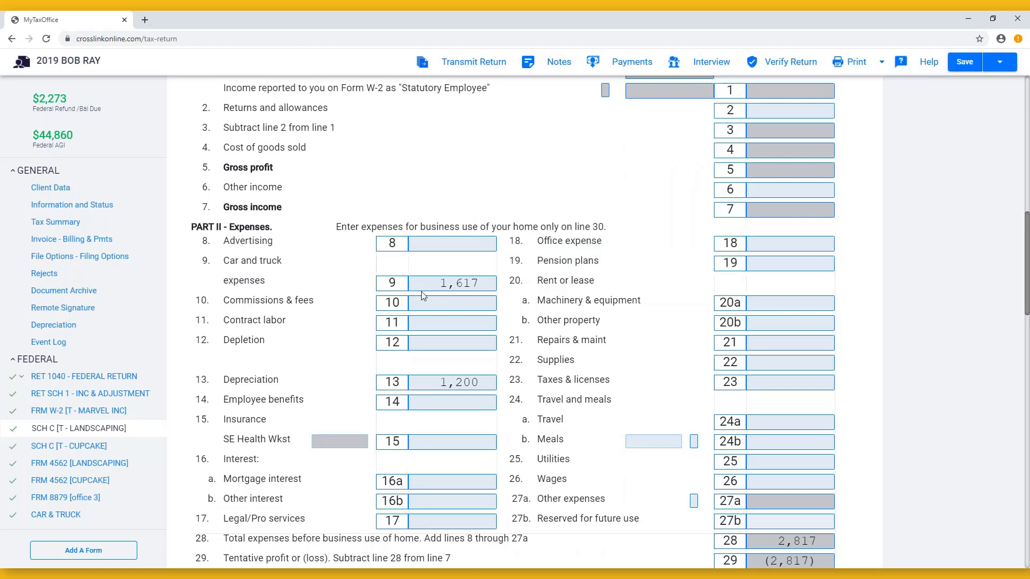
pyautogui.scroll(-9, 369, 422)
pyautogui.scroll(-8, 368, 422)
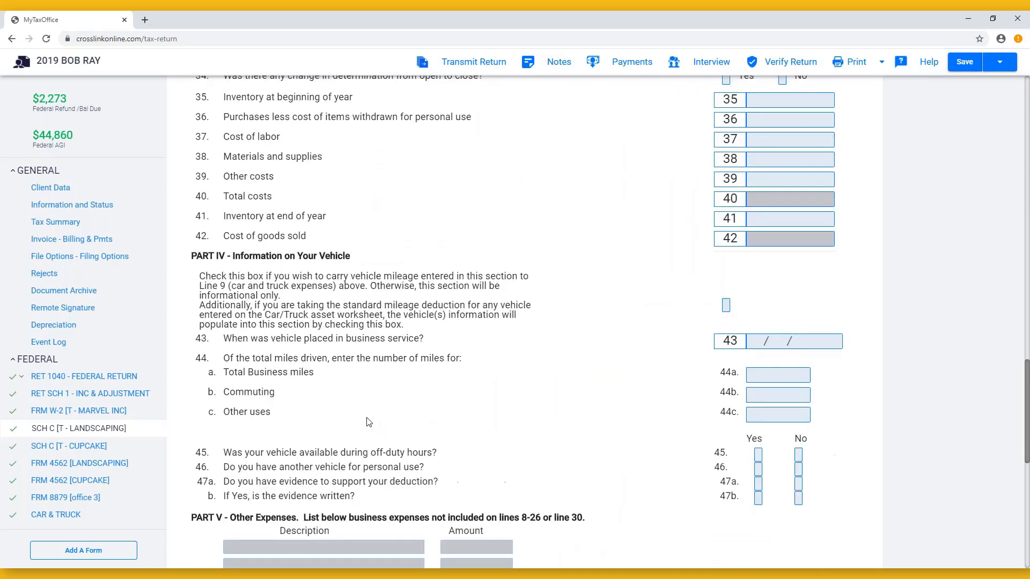
pyautogui.click(75, 445)
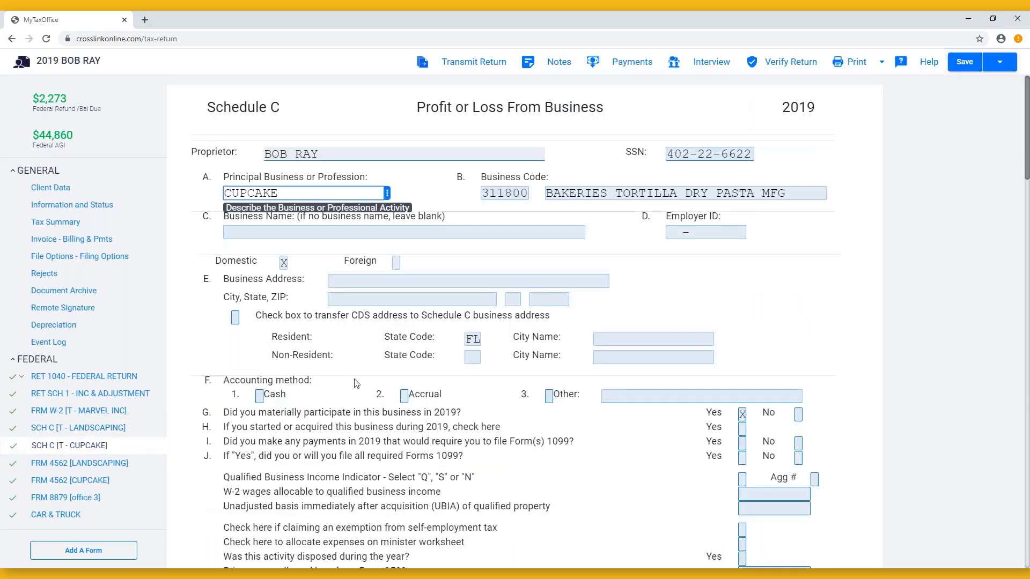
# Carry the Cupcake vehicle's 500 business miles into Schedule C Part IV, then switch to Landscaping's Schedule C.
pyautogui.scroll(-8, 347, 348)
pyautogui.scroll(-4, 458, 283)
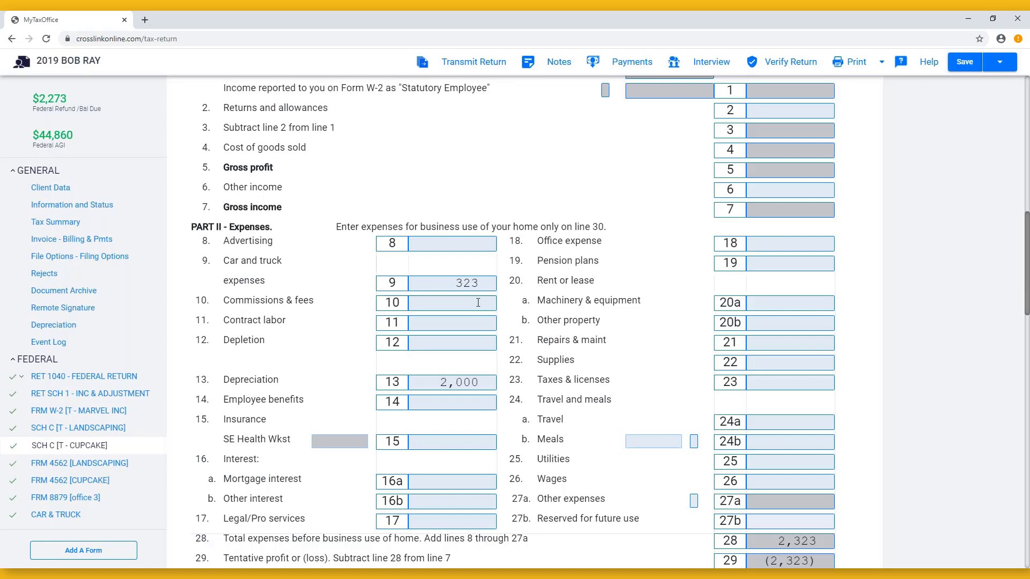
pyautogui.scroll(-15, 478, 302)
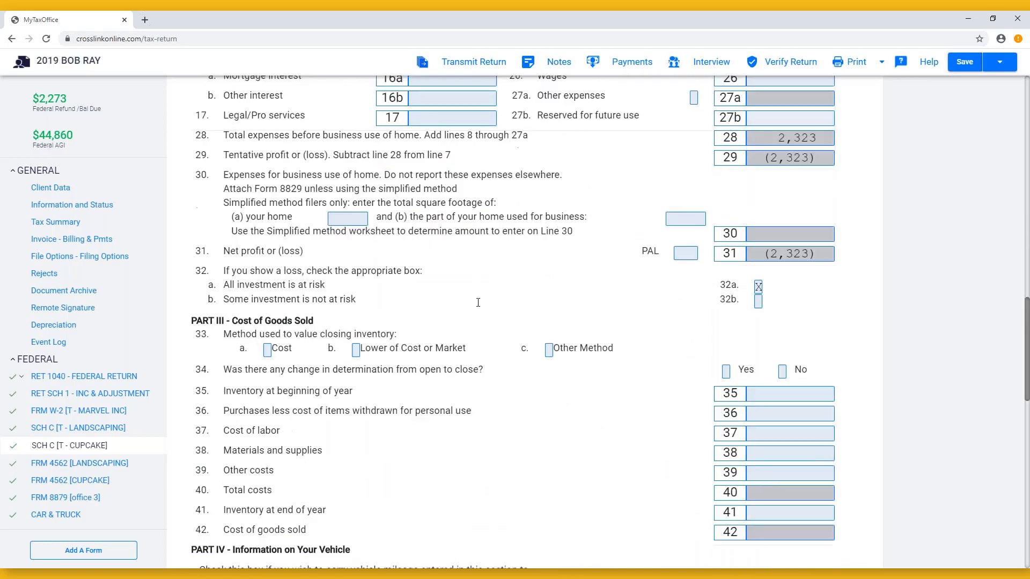
pyautogui.scroll(-5, 478, 302)
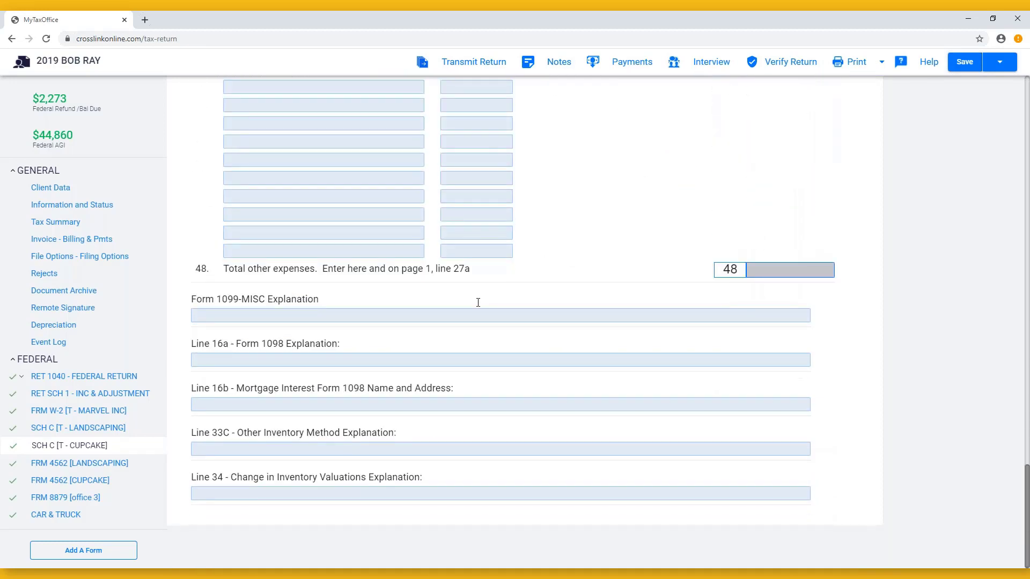
pyautogui.scroll(5, 478, 302)
pyautogui.scroll(-3, 450, 331)
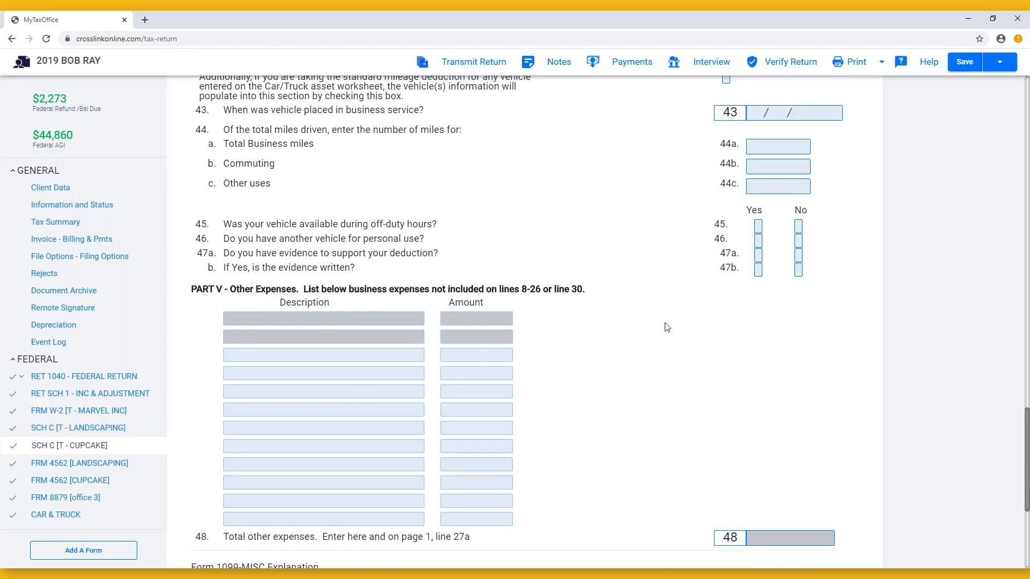
pyautogui.scroll(3, 667, 327)
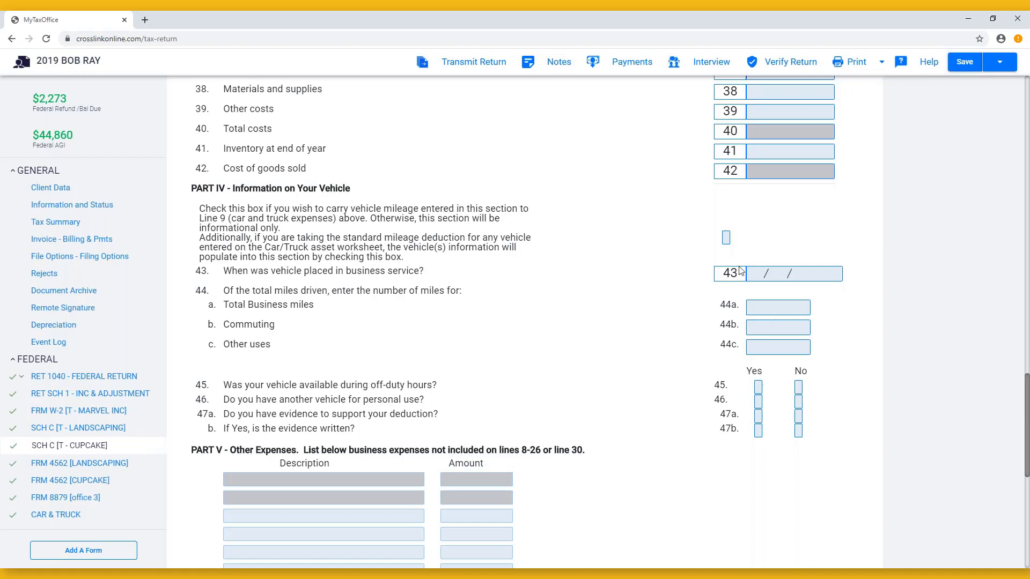
pyautogui.click(726, 237)
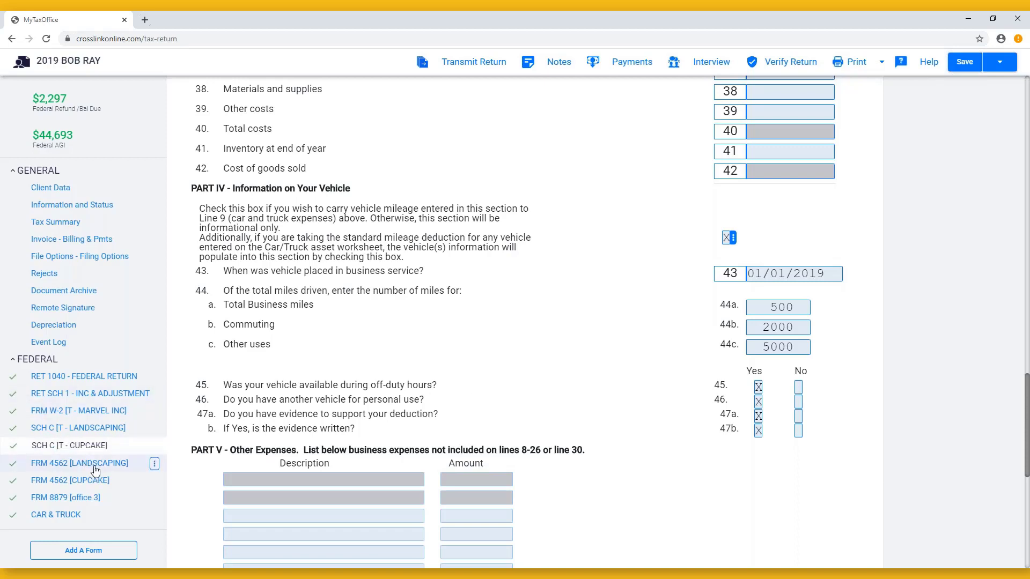
pyautogui.click(88, 429)
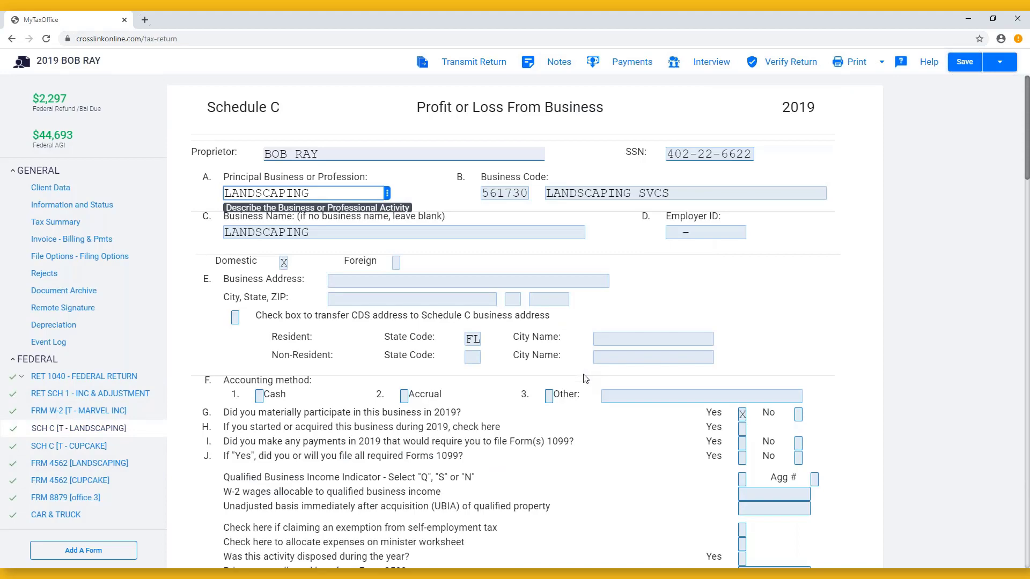
# Carry Landscaping's vehicle mileage (2500 business, 2000 commuting, 5000 other) into its Schedule C Part IV.
pyautogui.scroll(-1, 585, 379)
pyautogui.scroll(-15, 585, 379)
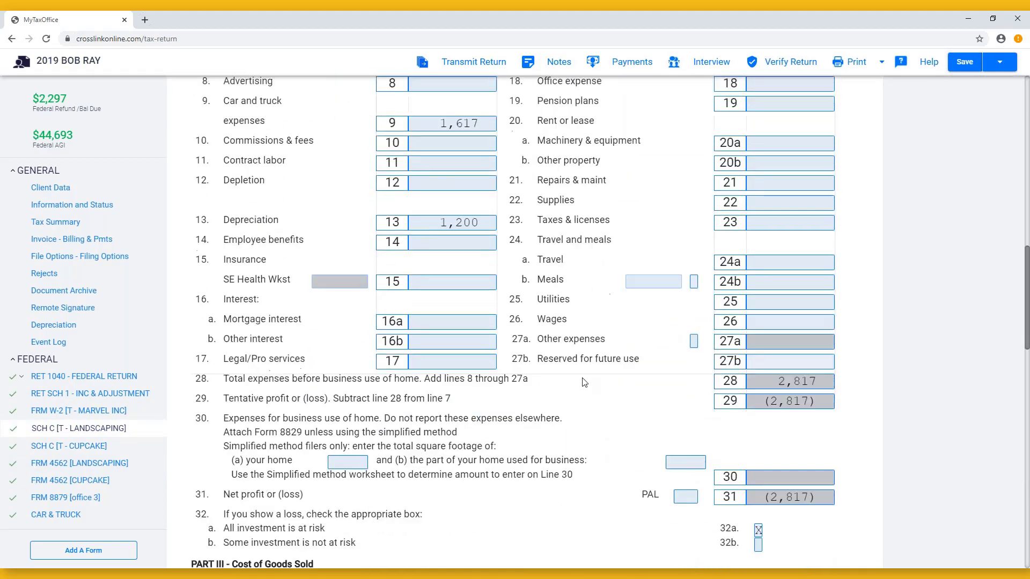
pyautogui.scroll(-10, 583, 382)
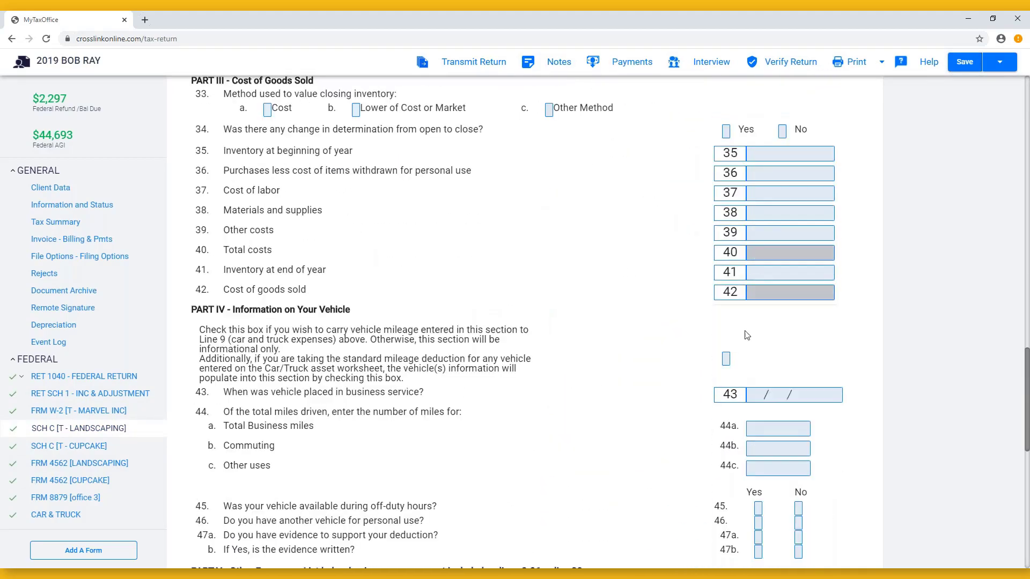
pyautogui.click(725, 359)
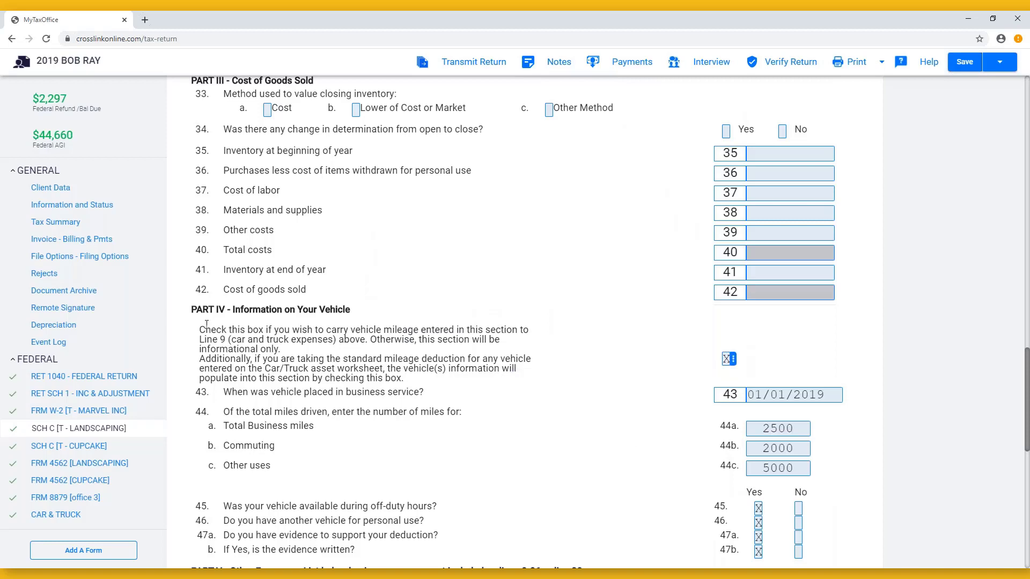
pyautogui.scroll(10, 729, 358)
pyautogui.scroll(10, 525, 321)
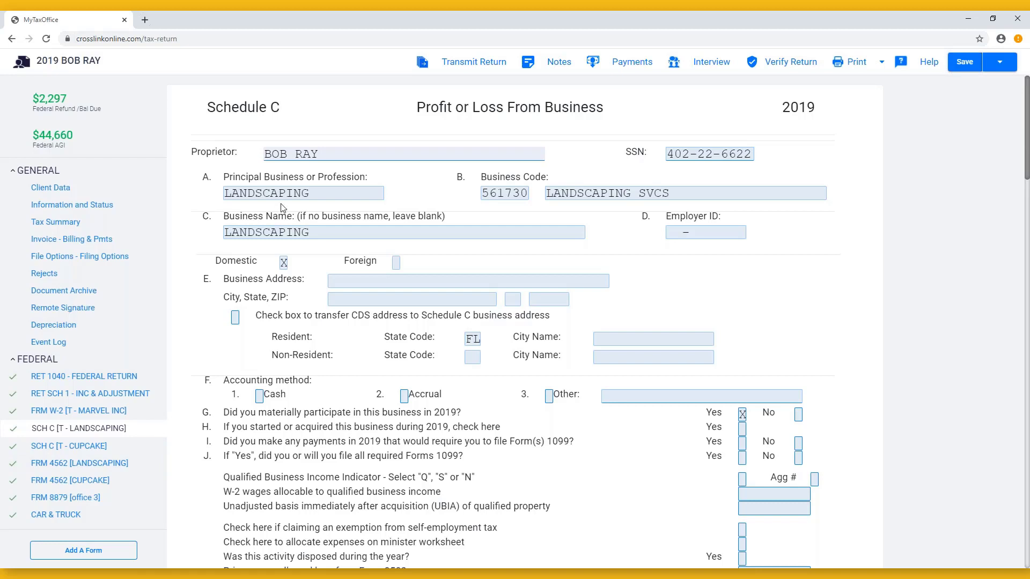
pyautogui.click(72, 201)
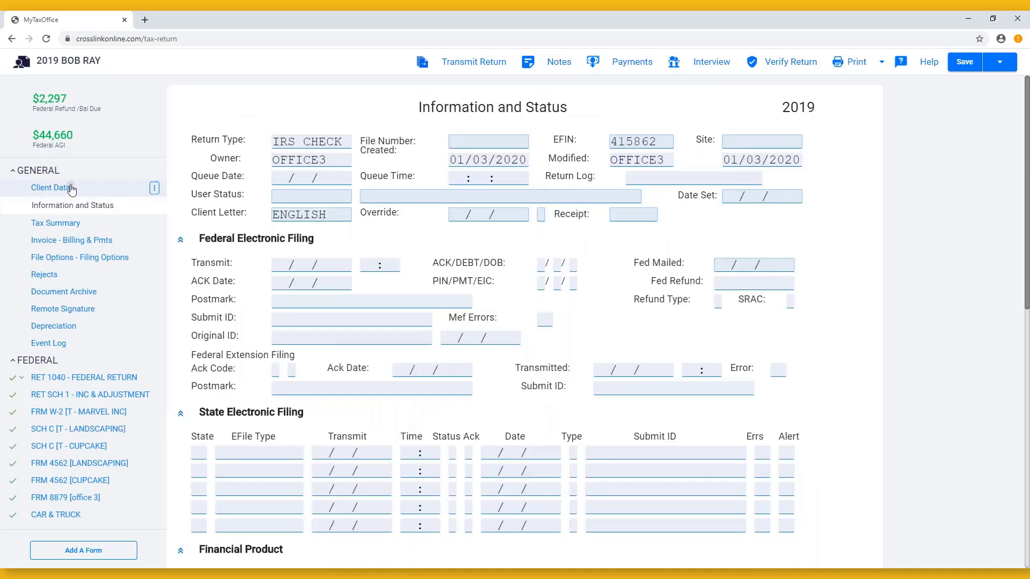
pyautogui.click(72, 188)
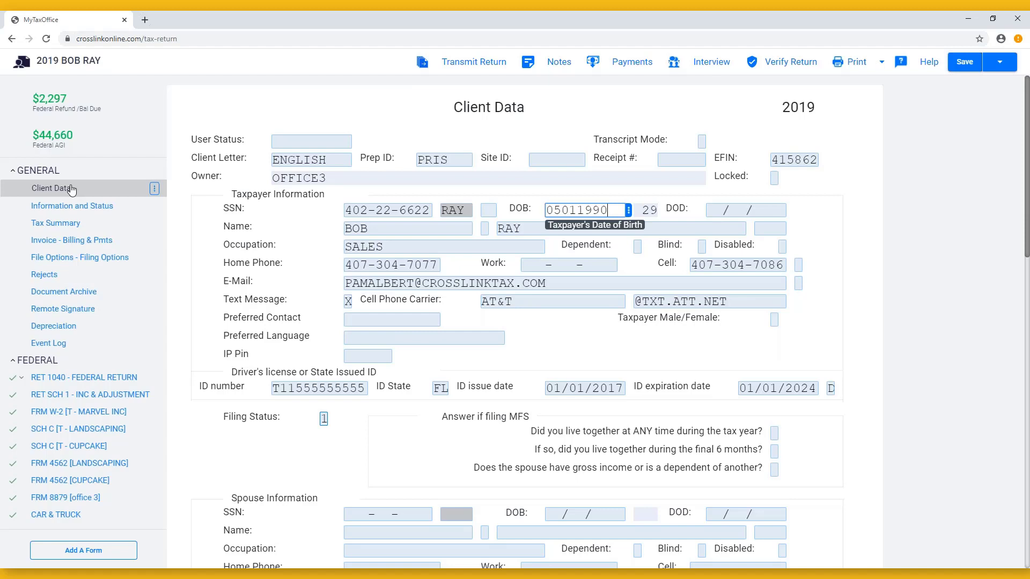
pyautogui.click(92, 559)
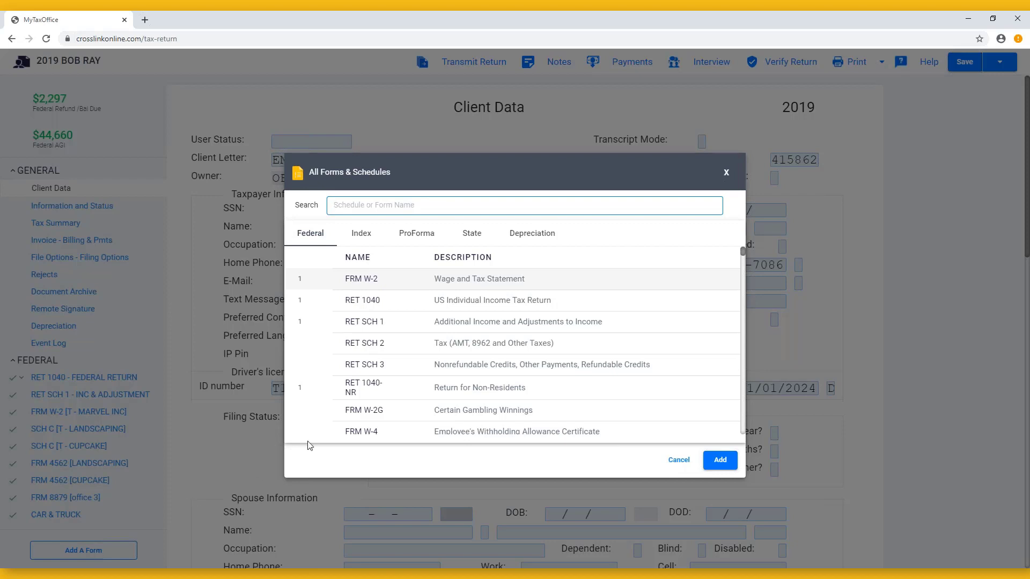
pyautogui.scroll(-10, 468, 358)
pyautogui.scroll(1, 468, 359)
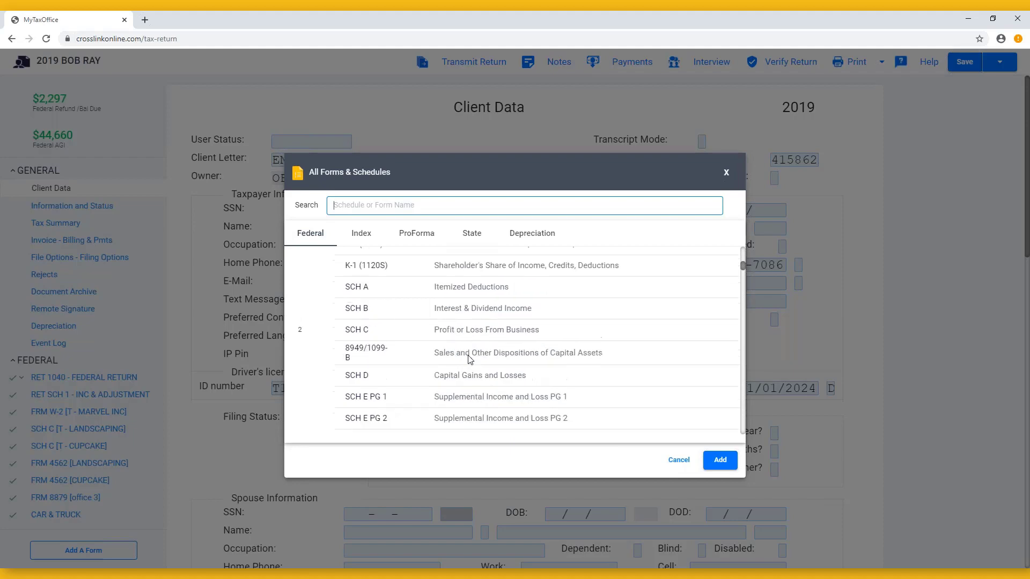
pyautogui.click(678, 460)
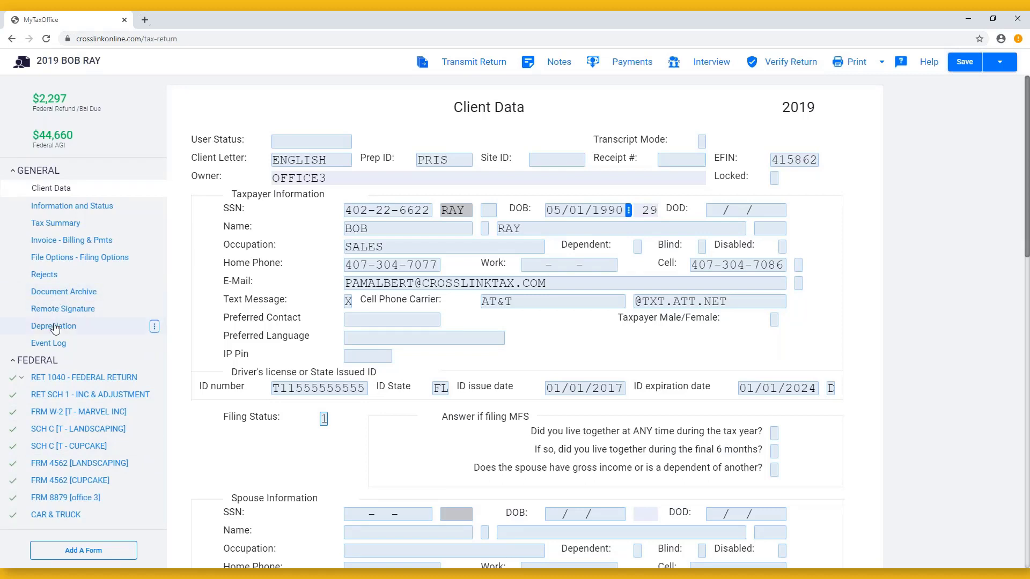
pyautogui.click(68, 436)
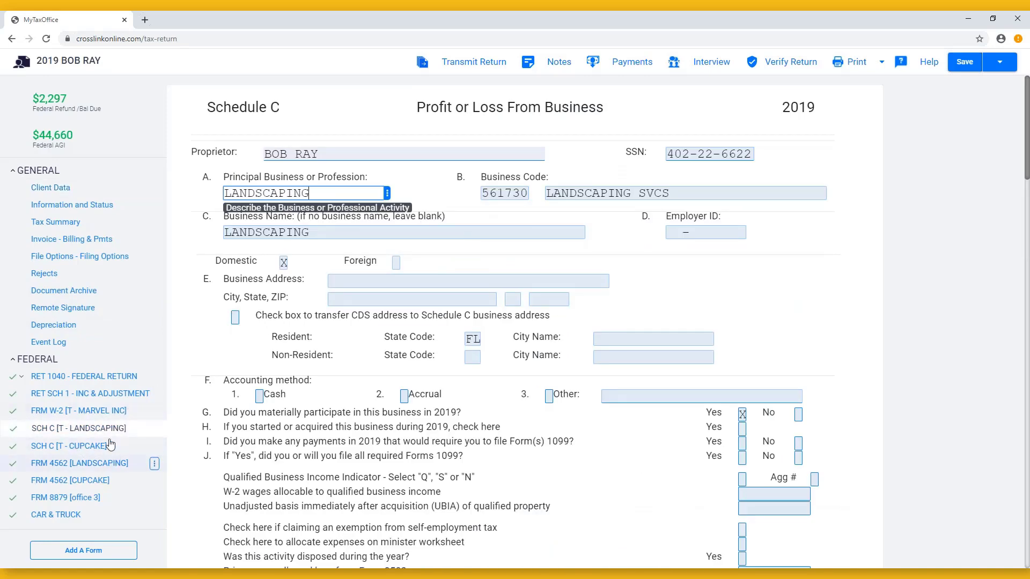
# Review the Landscaping and Cupcake depreciable assets, then show the return's Document Archive.
pyautogui.click(41, 333)
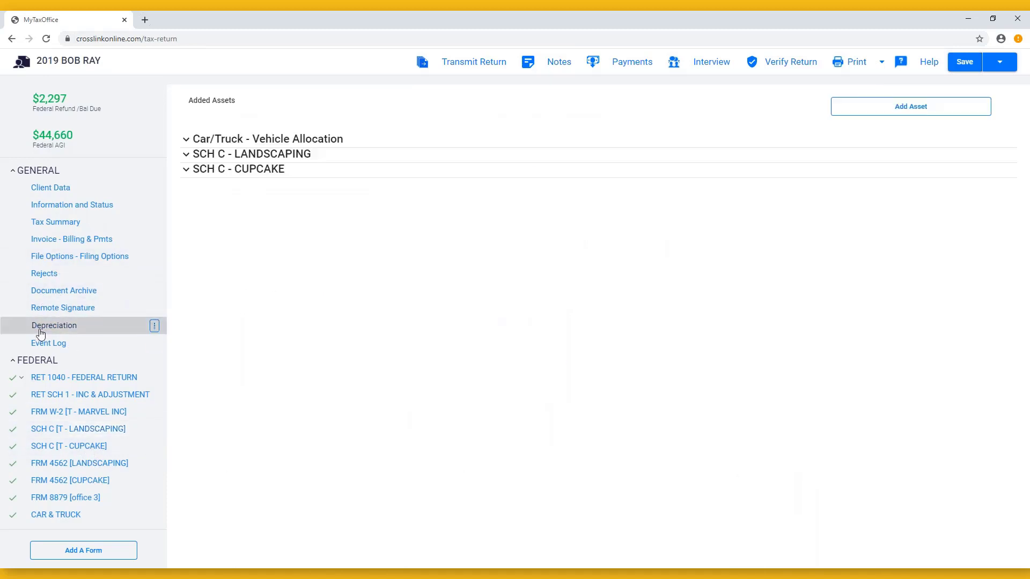
pyautogui.click(187, 156)
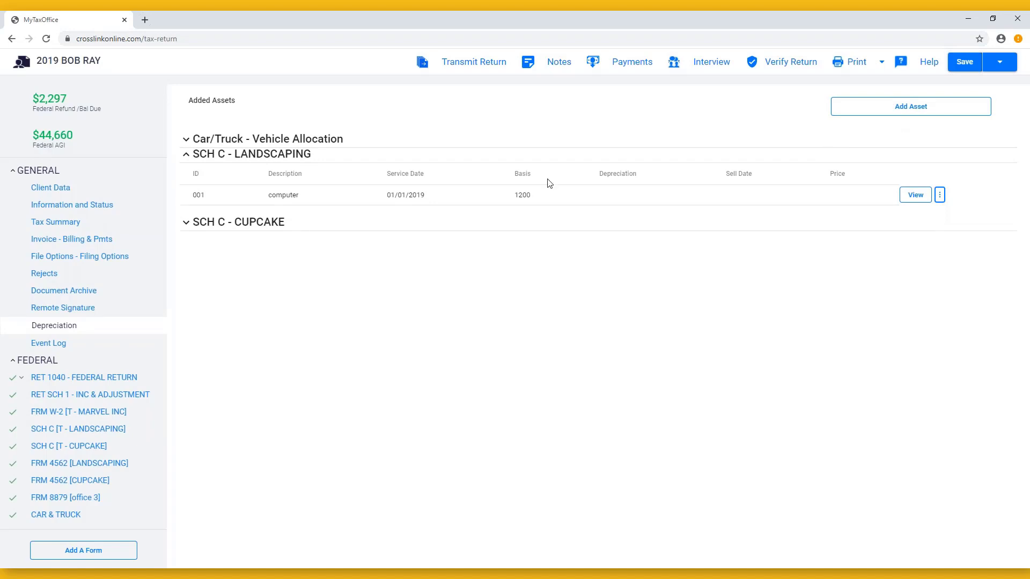
pyautogui.click(187, 229)
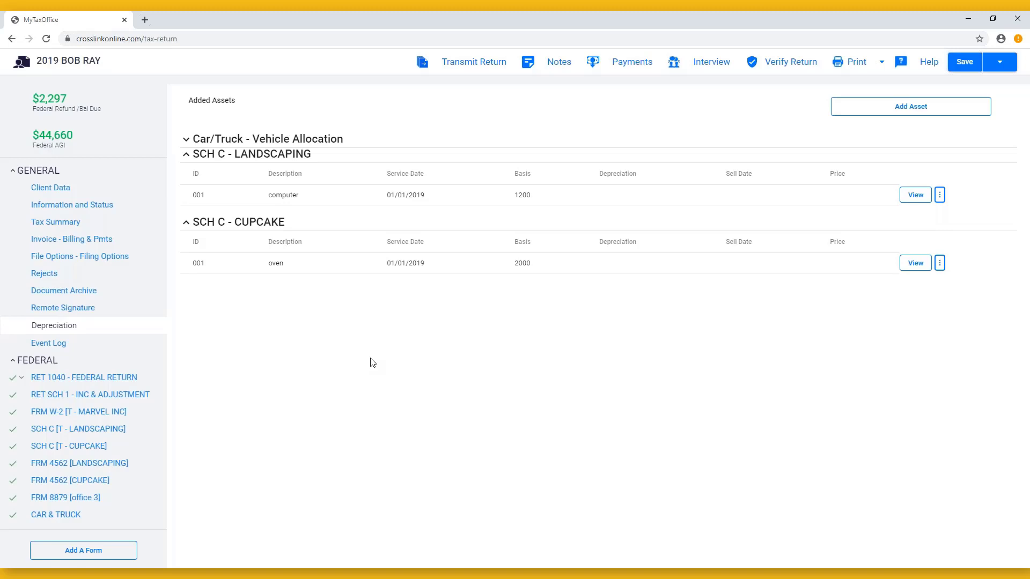
pyautogui.click(60, 298)
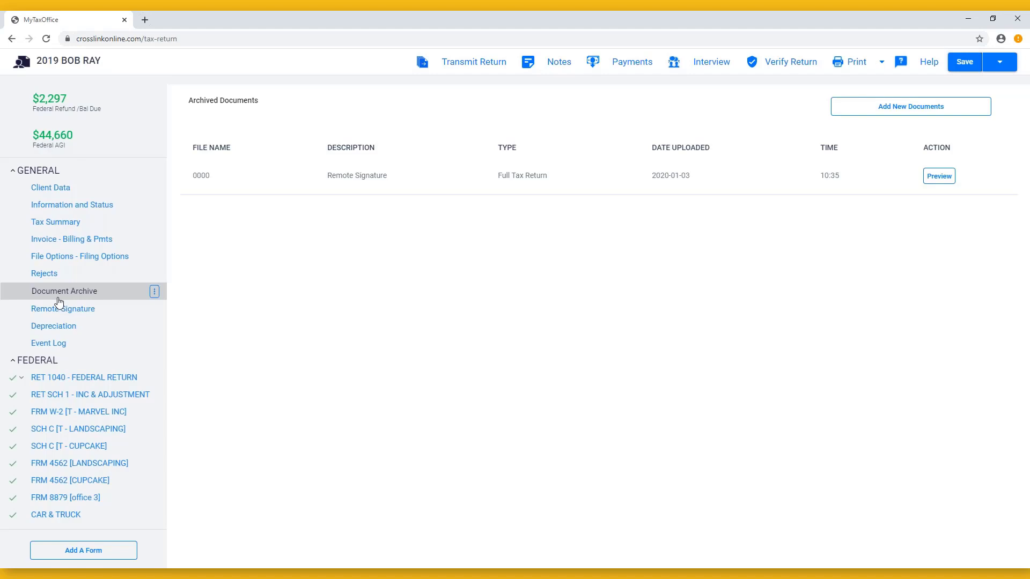
# Cancel adding a new archive document, then verify the return: 0 errors, 7 warnings.
pyautogui.click(875, 112)
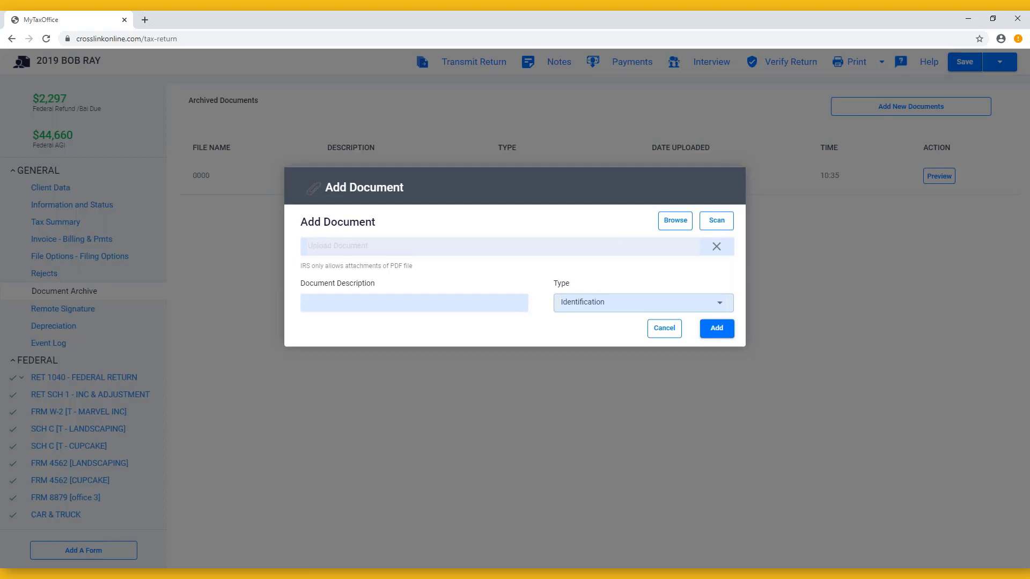
pyautogui.click(664, 329)
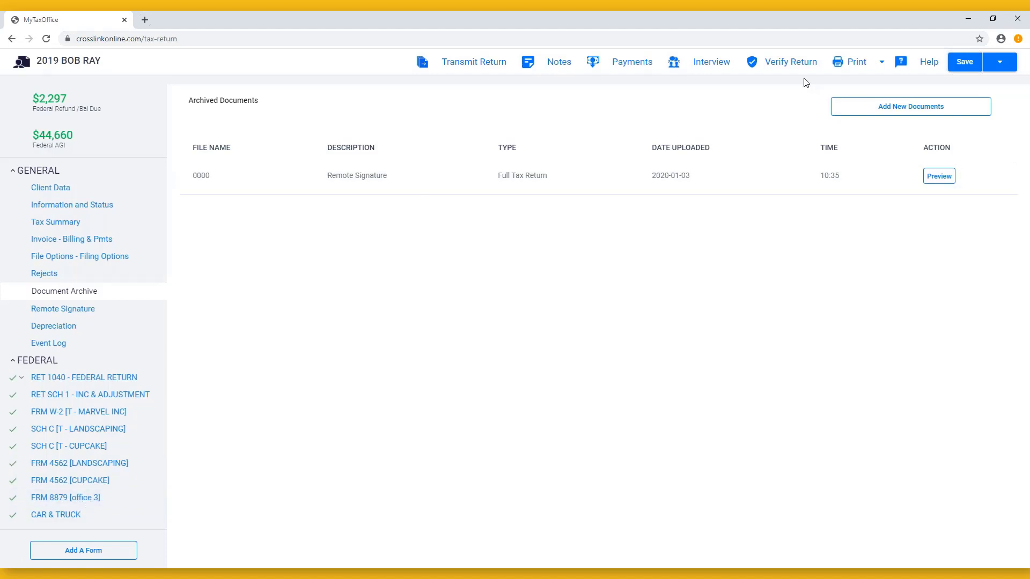
pyautogui.click(762, 62)
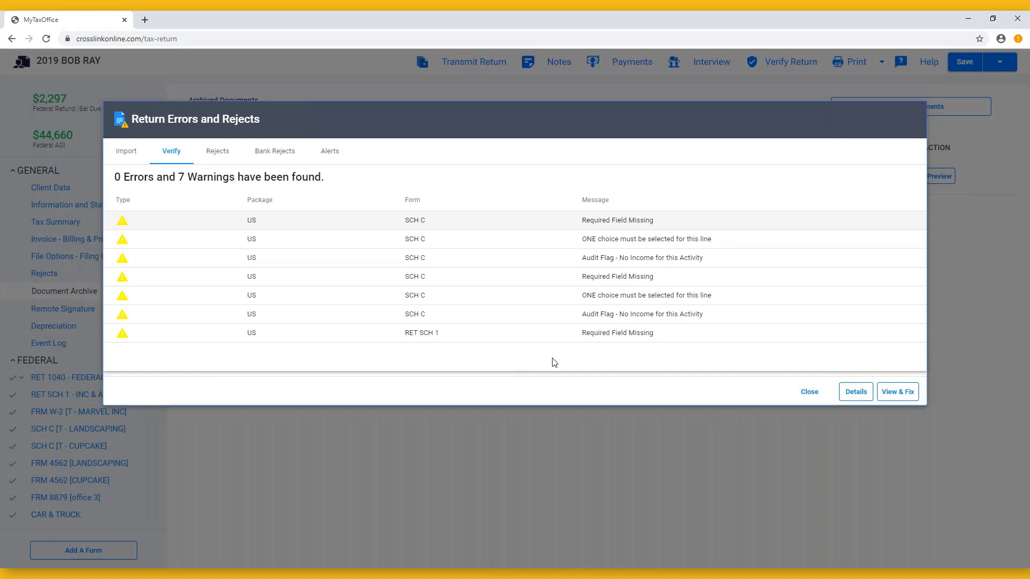
# Dismiss the verification results and Print menu, then Save And Close the return.
pyautogui.click(809, 392)
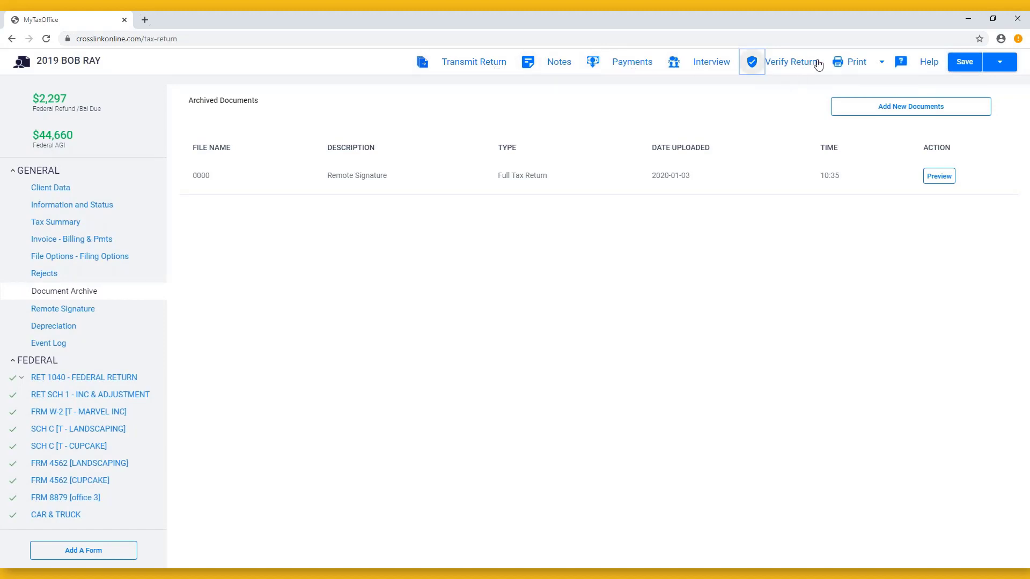
pyautogui.click(881, 62)
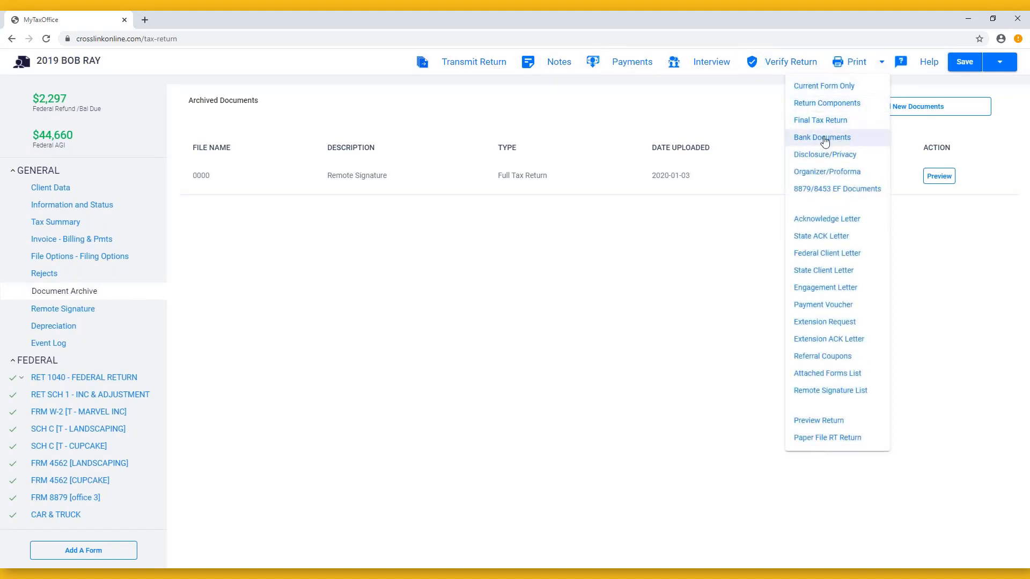
pyautogui.click(715, 125)
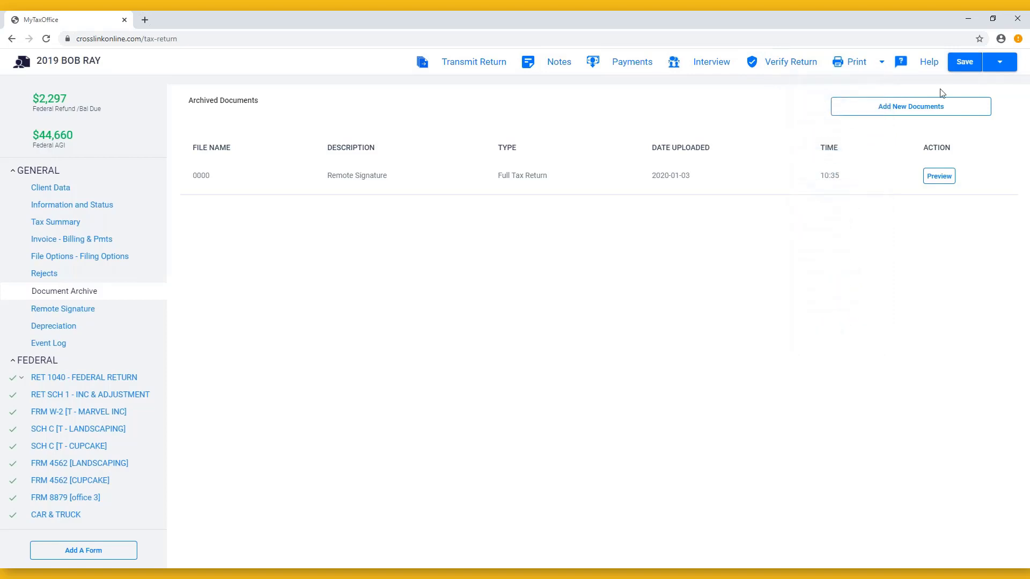
pyautogui.click(997, 63)
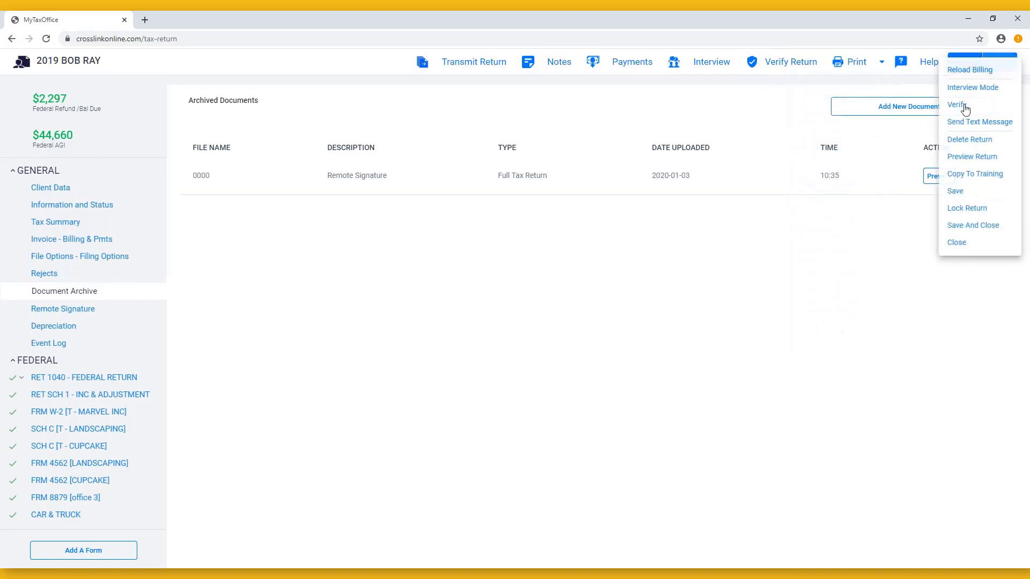
pyautogui.click(960, 223)
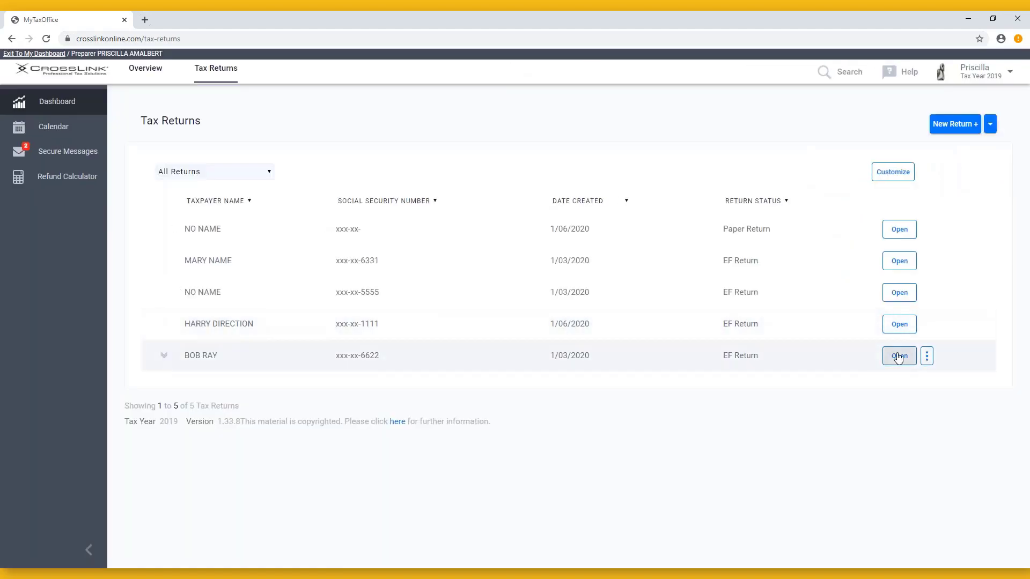
# Open the second listed return, Save And Close it, and dismiss the error message.
pyautogui.click(895, 262)
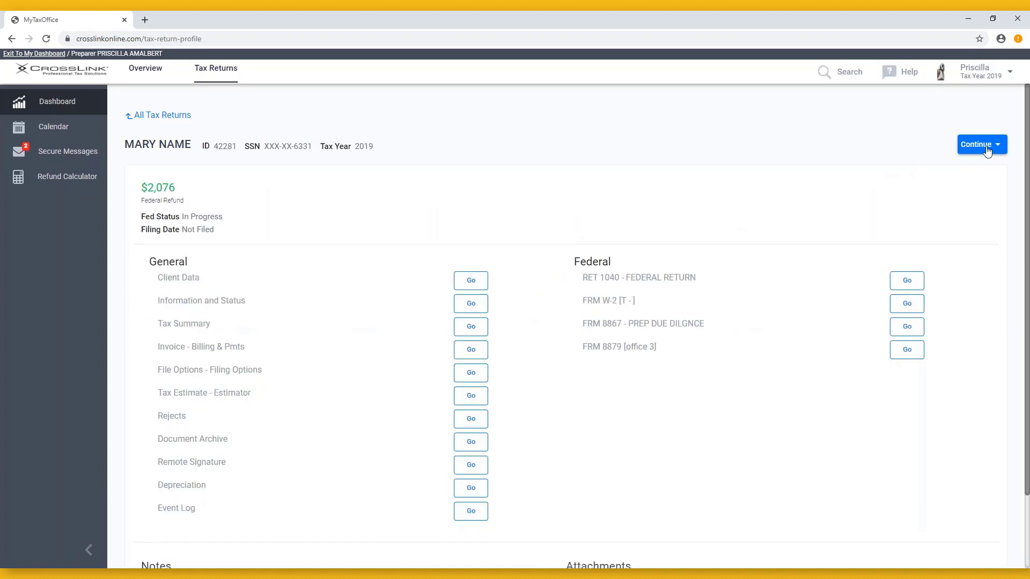
pyautogui.click(986, 149)
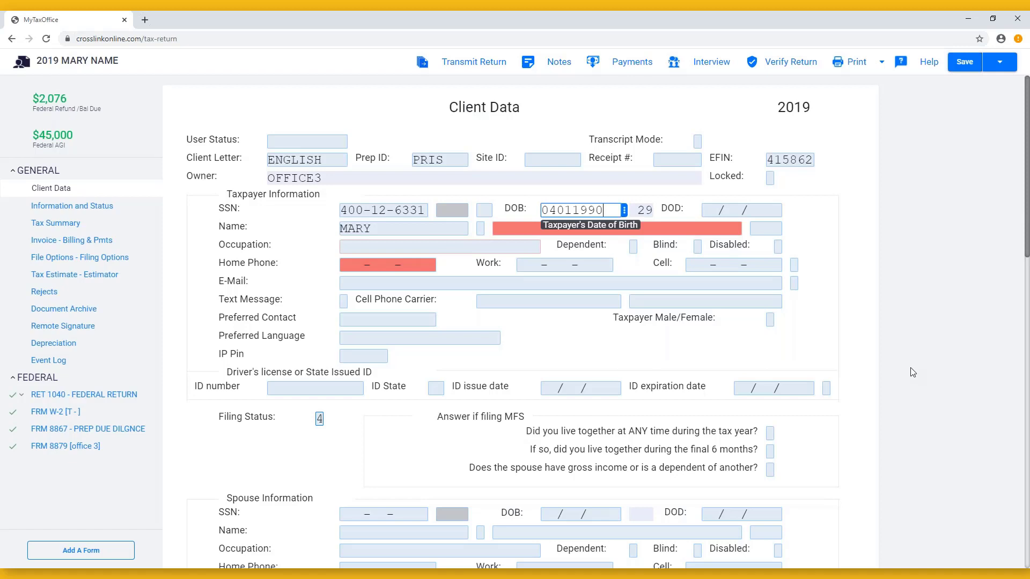
pyautogui.click(1002, 66)
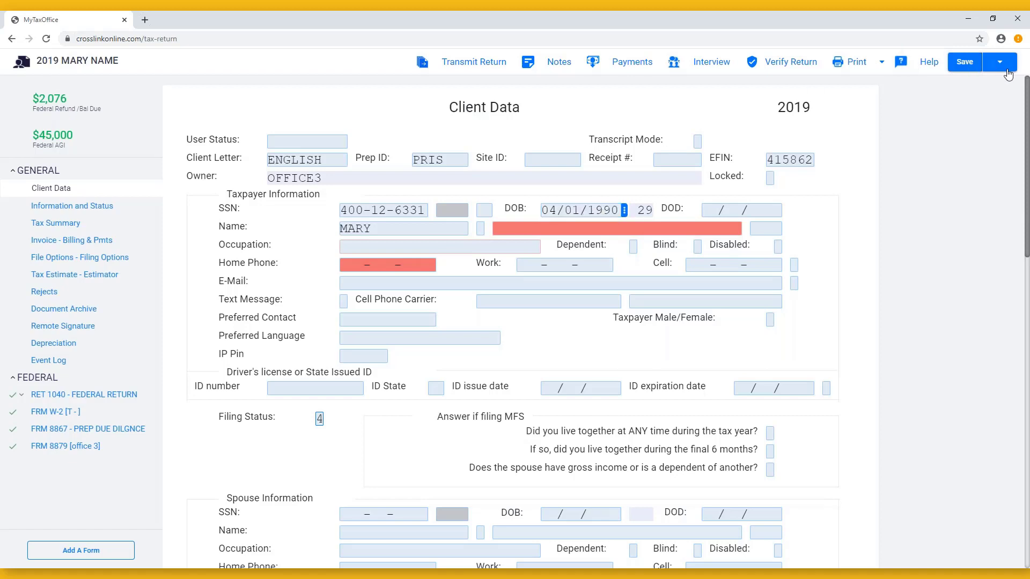
pyautogui.click(965, 226)
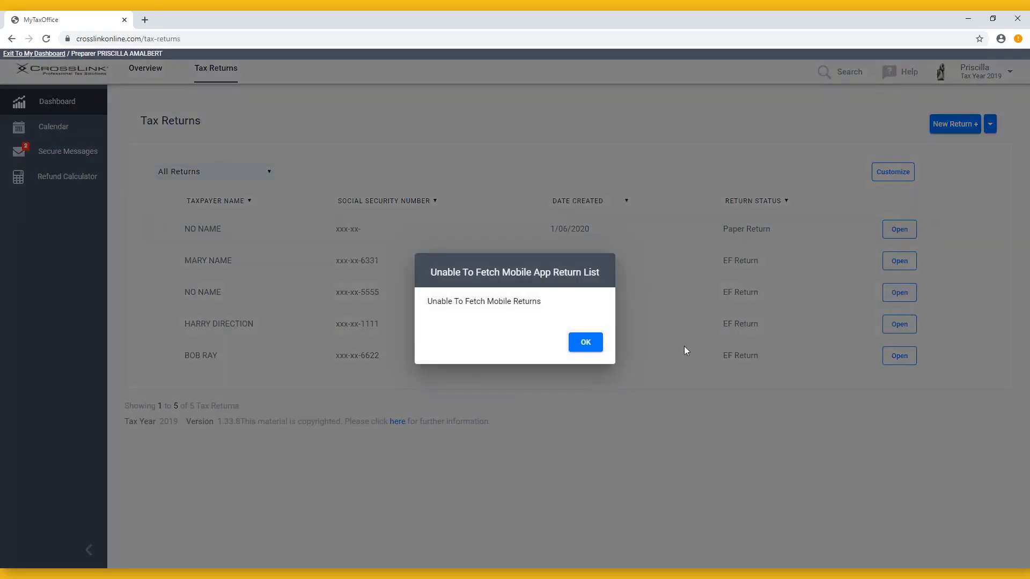
pyautogui.click(585, 343)
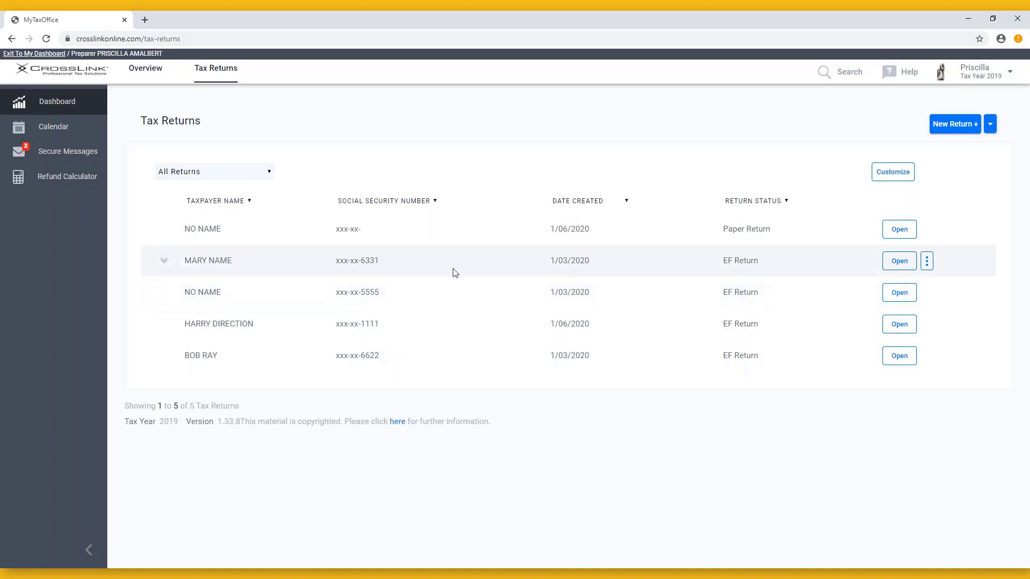
# Reopen the second return at its federal Form 1040 and go to its Client Data form.
pyautogui.click(899, 261)
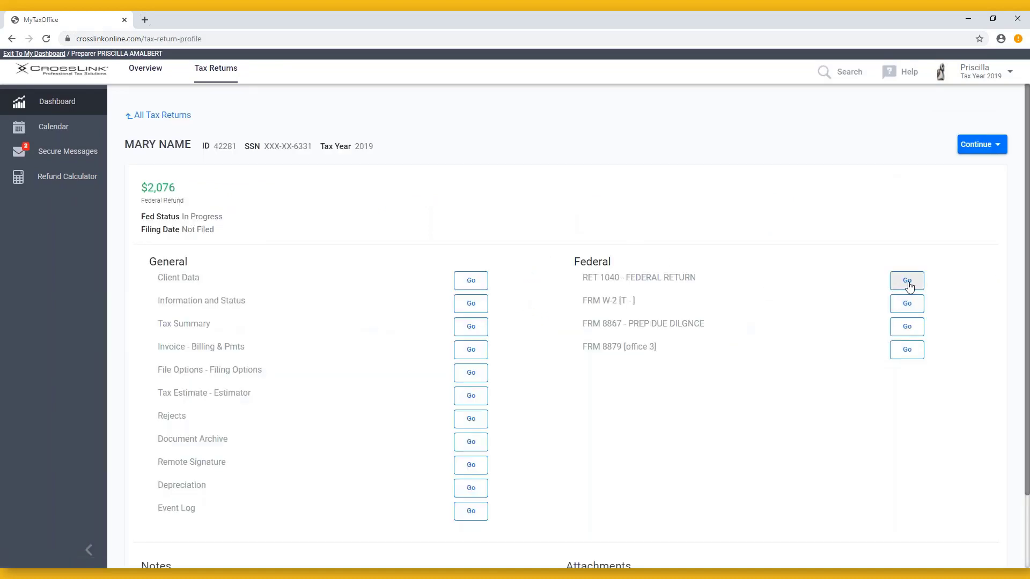
pyautogui.click(907, 283)
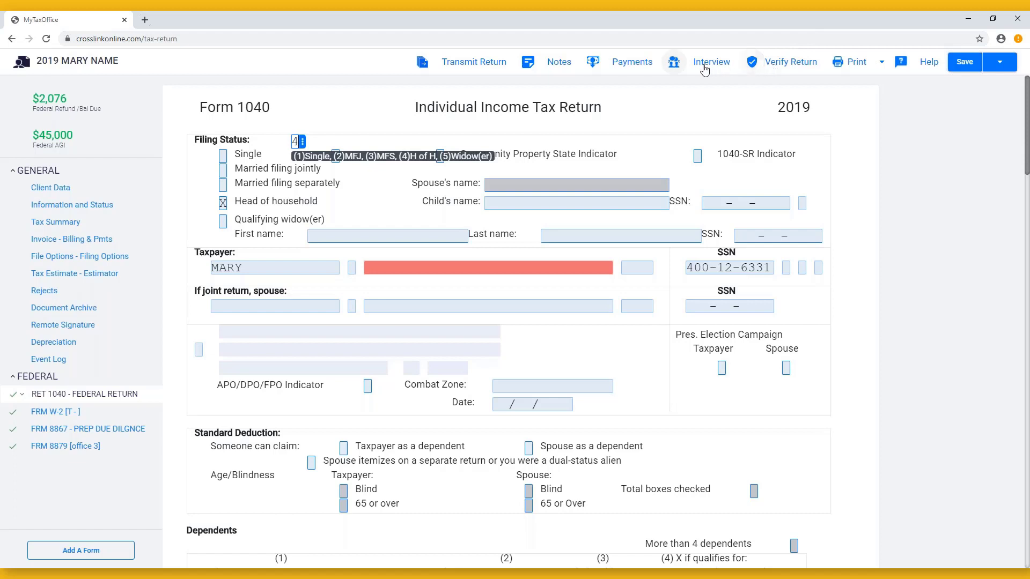
pyautogui.click(882, 63)
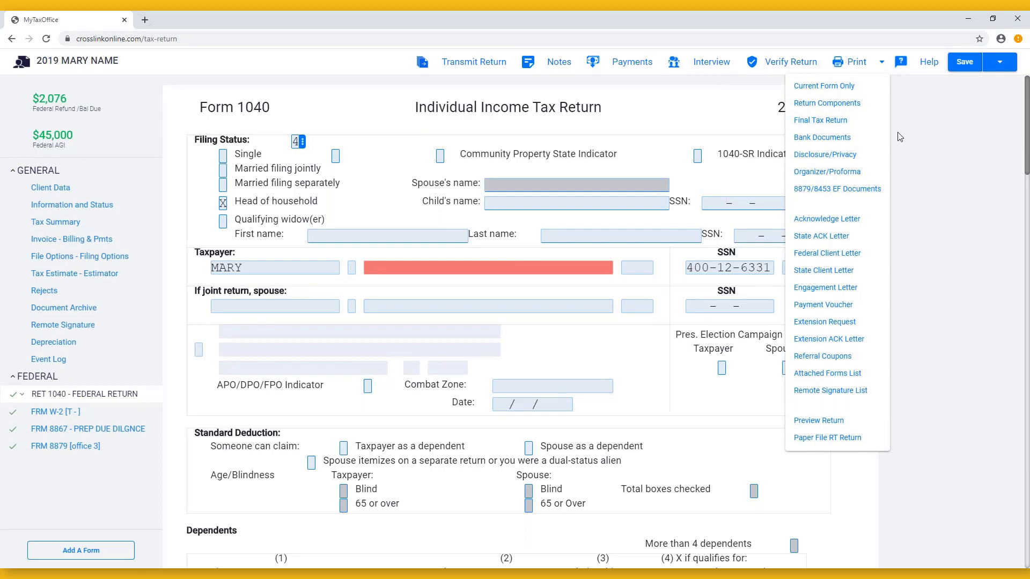
pyautogui.click(922, 138)
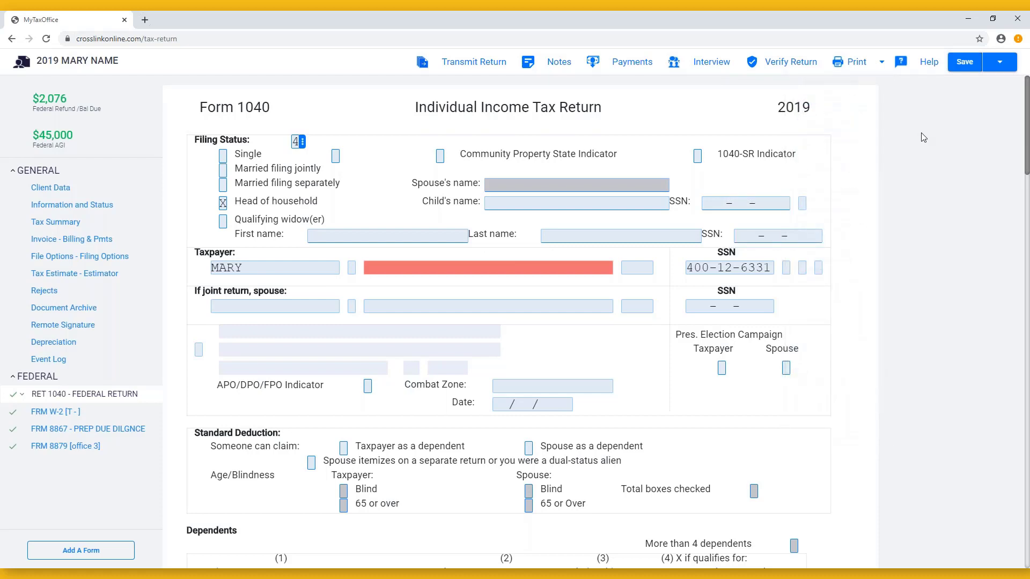
pyautogui.click(52, 195)
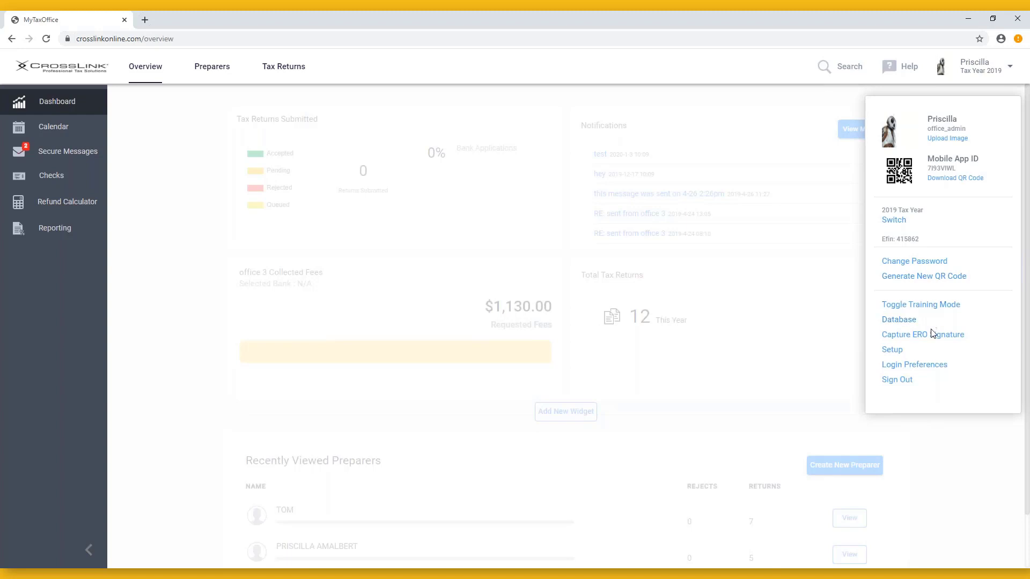
# Review the Office Billing form billing prices, starting and cancelling an Add Form entry.
pyautogui.click(893, 354)
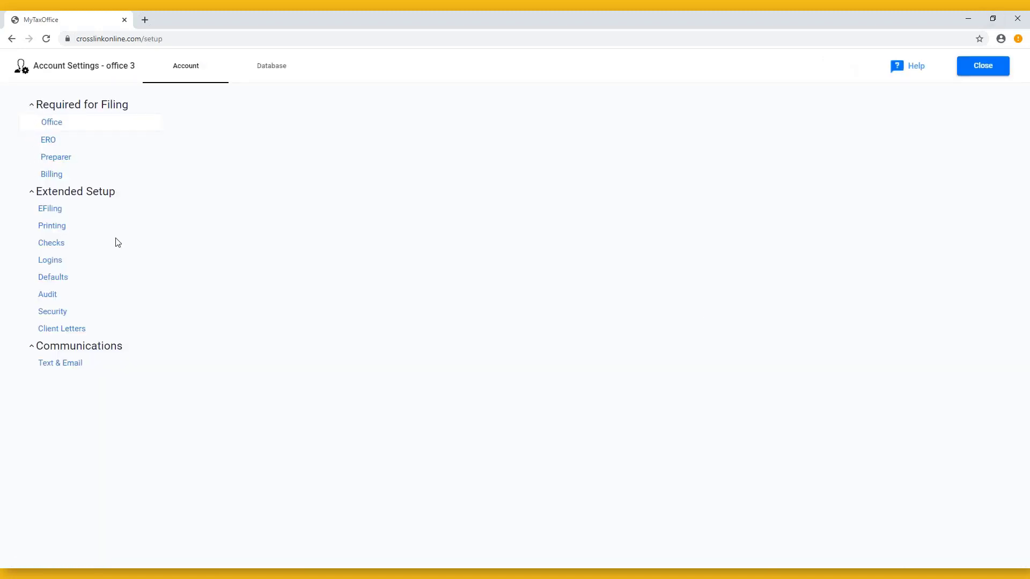
pyautogui.click(59, 181)
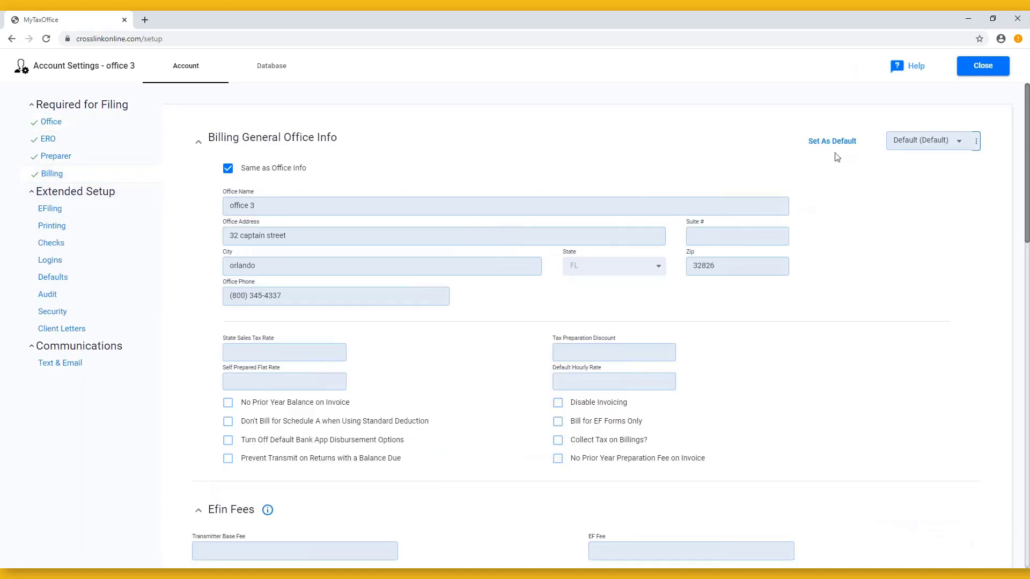
pyautogui.scroll(-10, 697, 329)
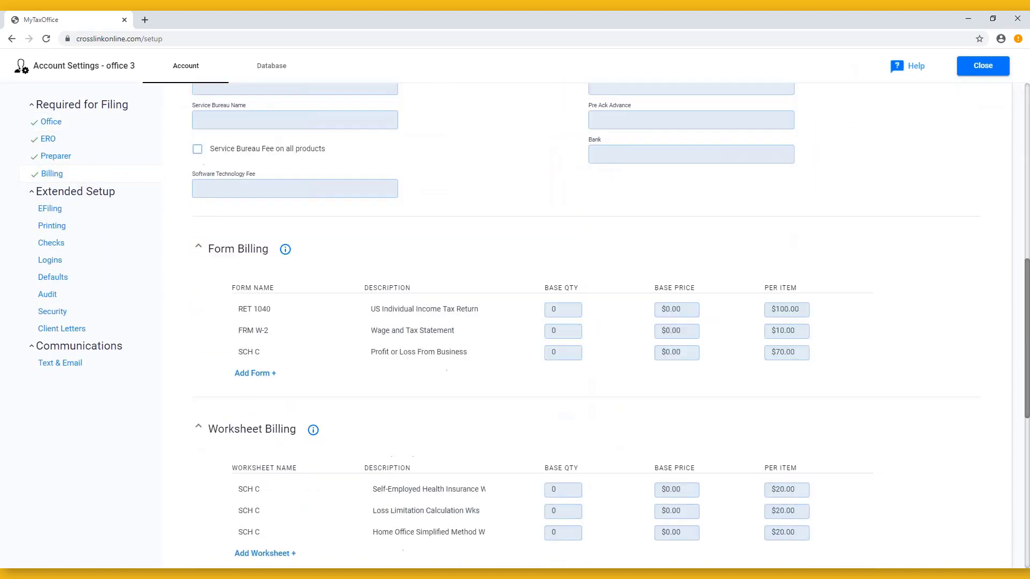
pyautogui.scroll(-2, 877, 307)
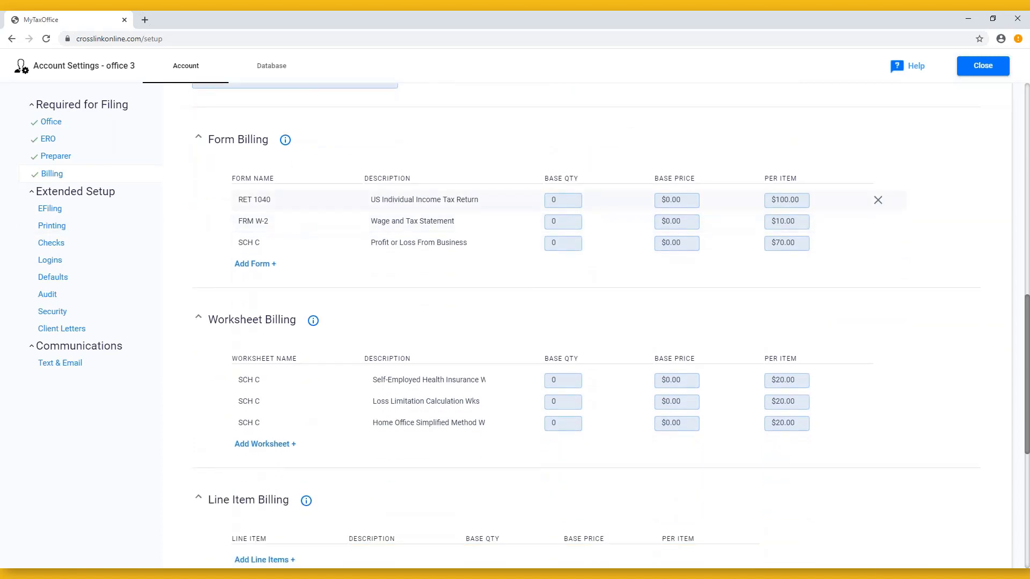
pyautogui.click(263, 264)
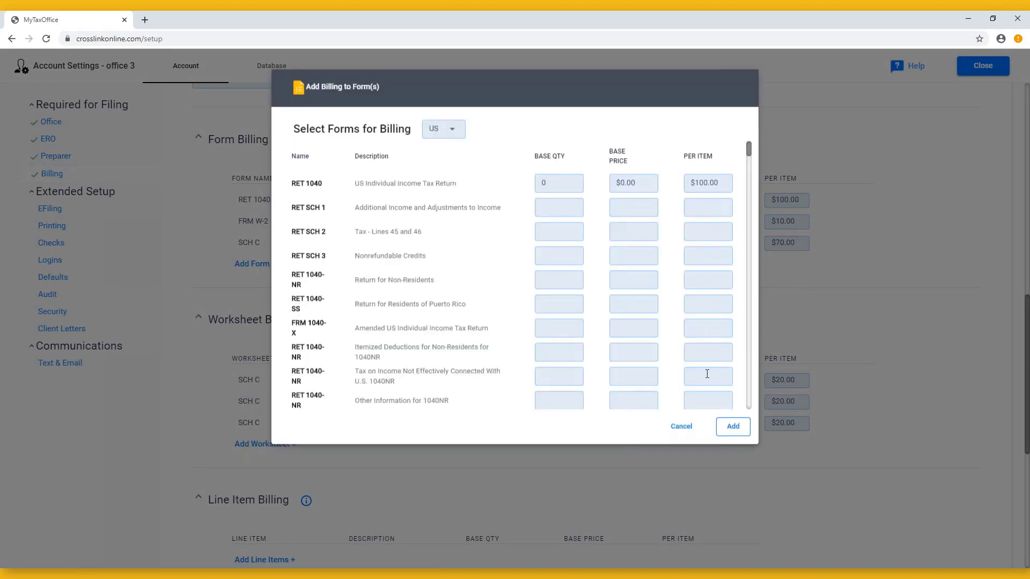
pyautogui.scroll(-10, 707, 374)
pyautogui.scroll(-10, 707, 374)
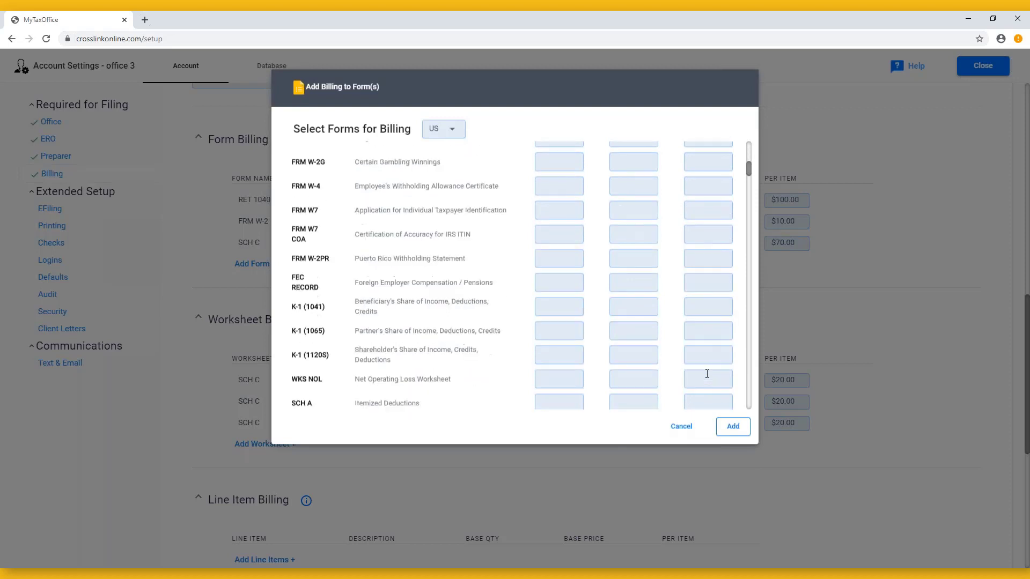
pyautogui.scroll(-3, 707, 374)
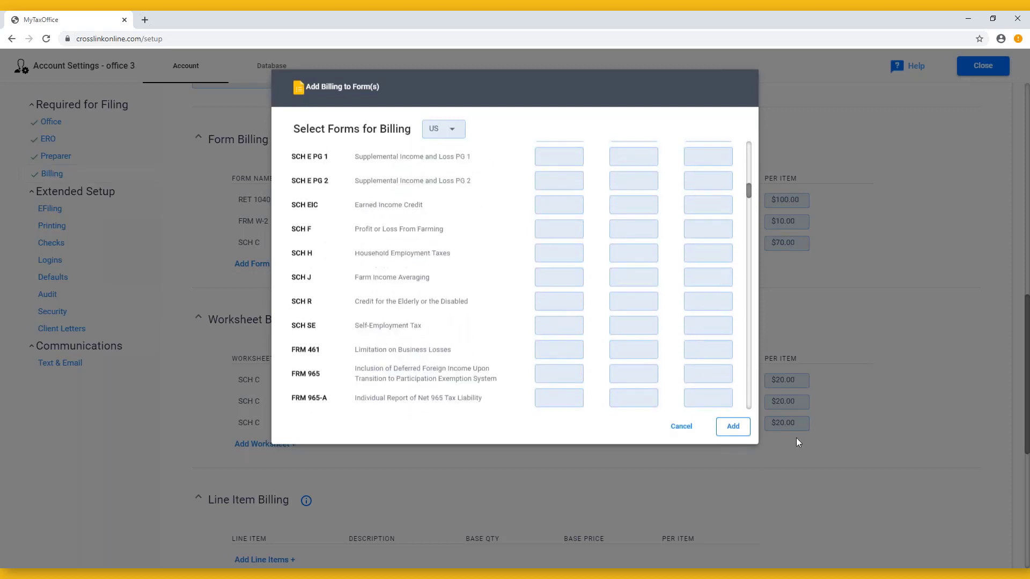
pyautogui.scroll(-2, 708, 354)
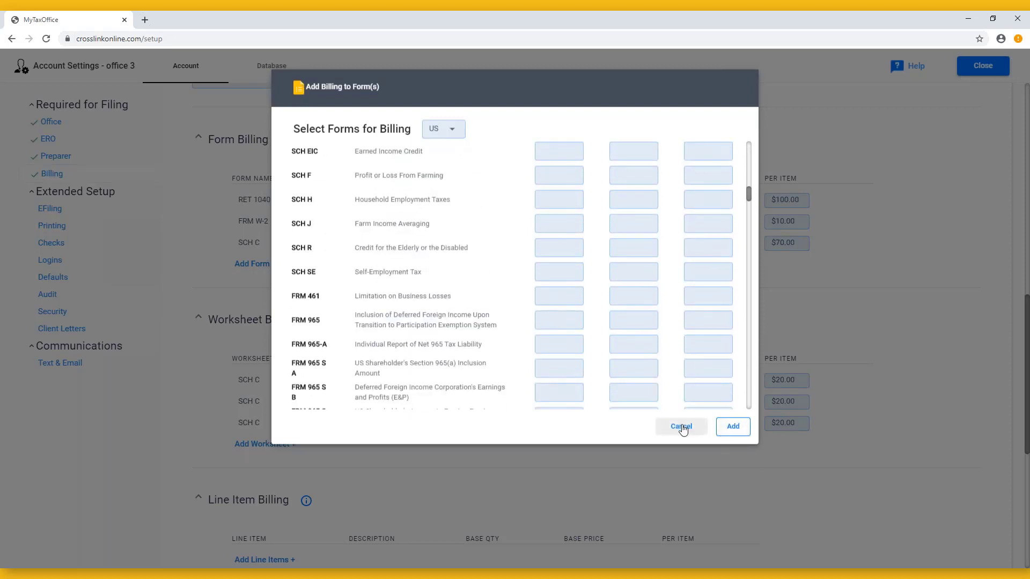
pyautogui.click(681, 426)
# Check the discounts and custom charges, save the billing setup, and return to the overview.
pyautogui.scroll(-6, 960, 349)
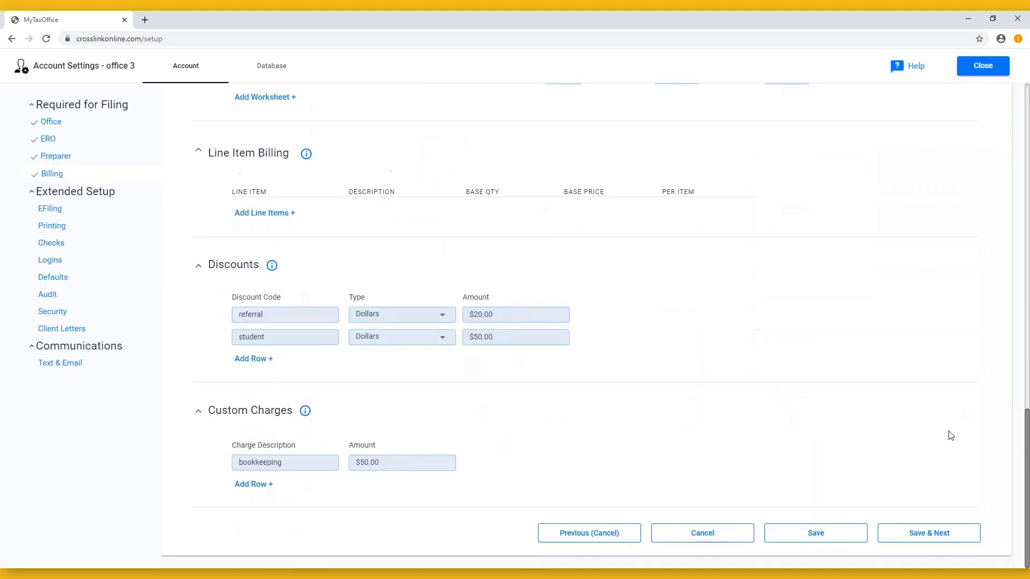
pyautogui.click(852, 536)
pyautogui.click(982, 64)
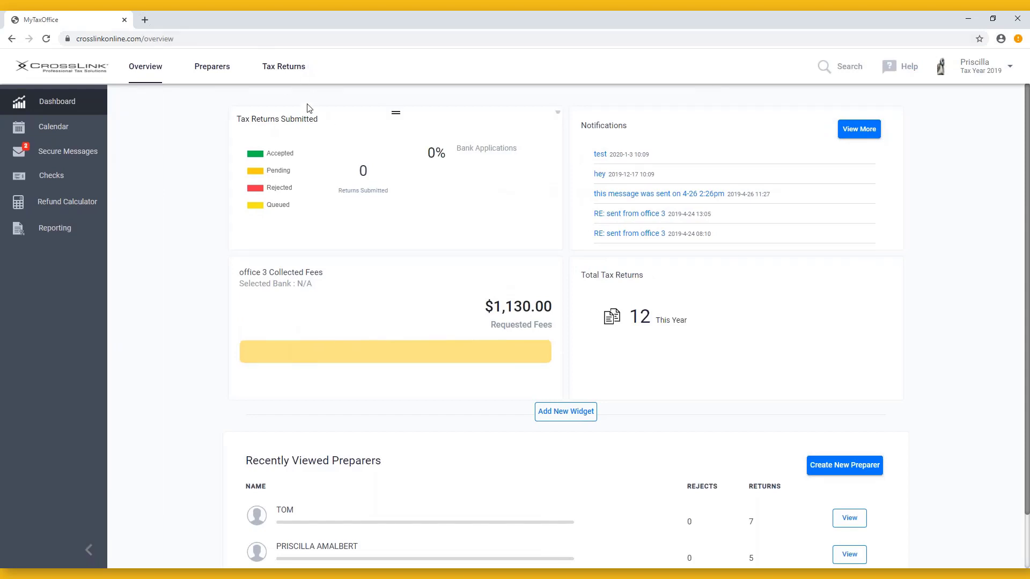
# Open the second preparer's sixth 2019 return and go to its Invoice - Billing & Pmts form.
pyautogui.click(273, 69)
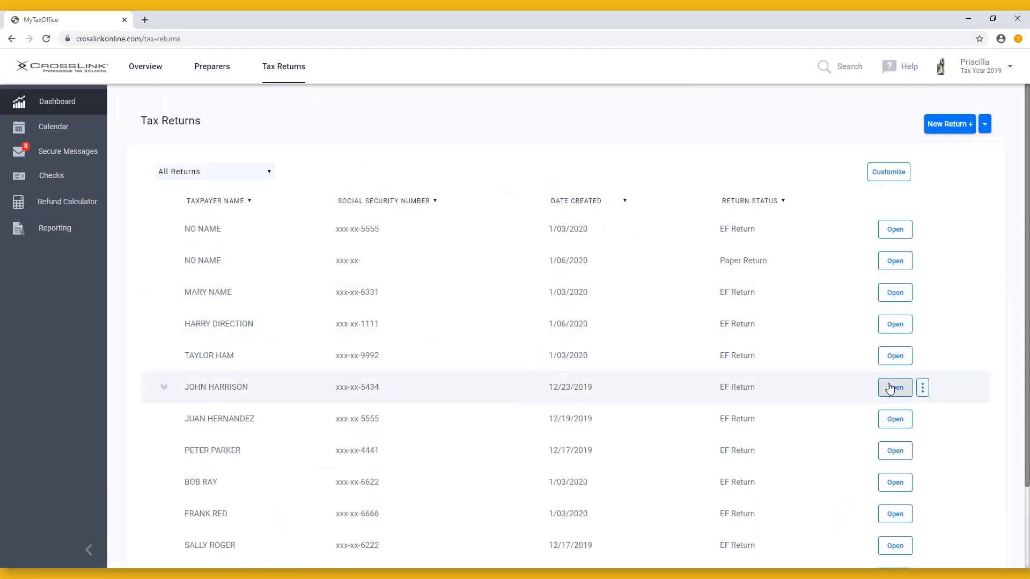
pyautogui.click(222, 73)
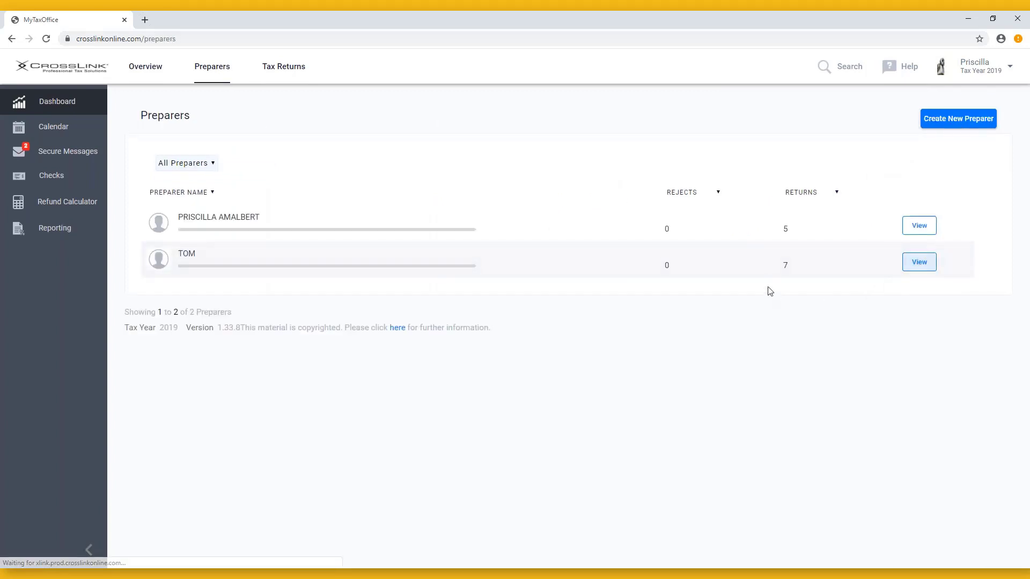
pyautogui.click(235, 76)
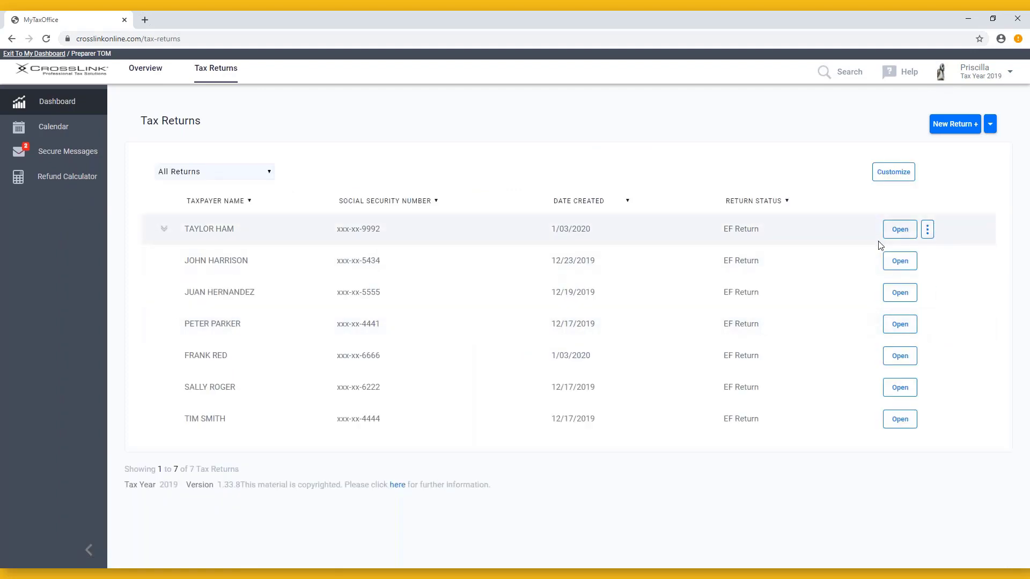
pyautogui.click(899, 392)
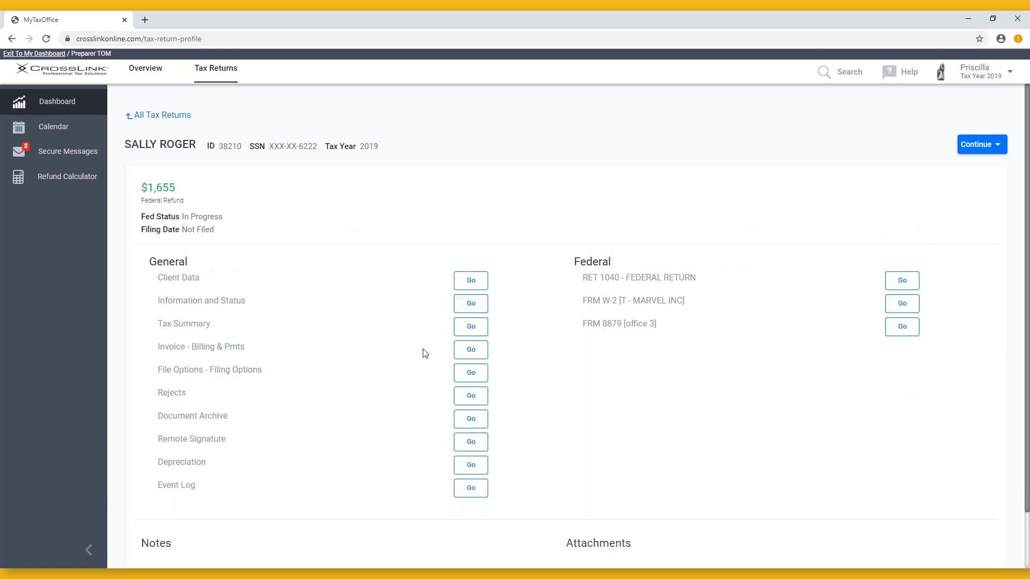
pyautogui.click(472, 353)
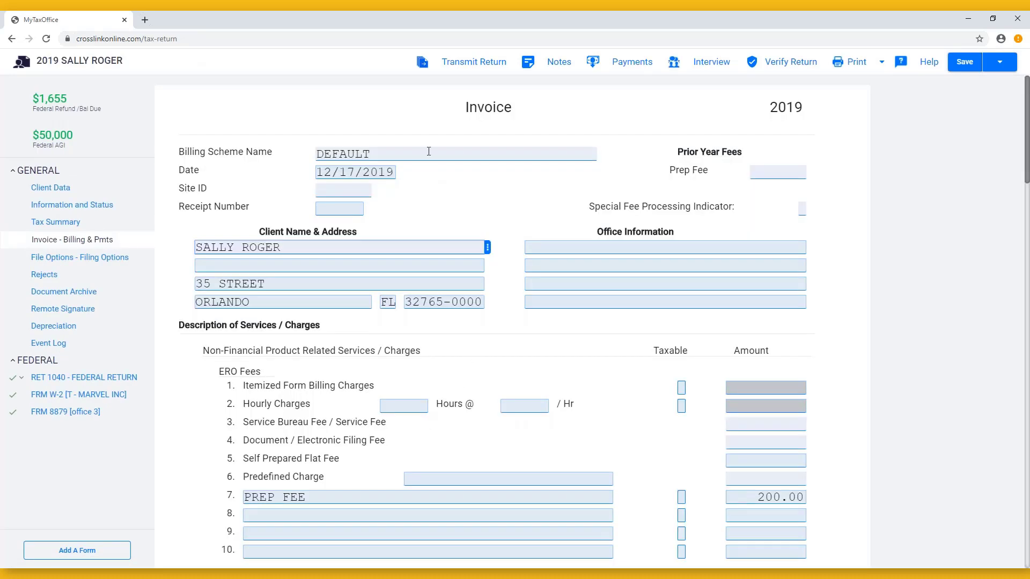
# Check the Billing Scheme Name, then Reload Billing so 110.00 form charges join the 200.00 prep fee.
pyautogui.click(344, 154)
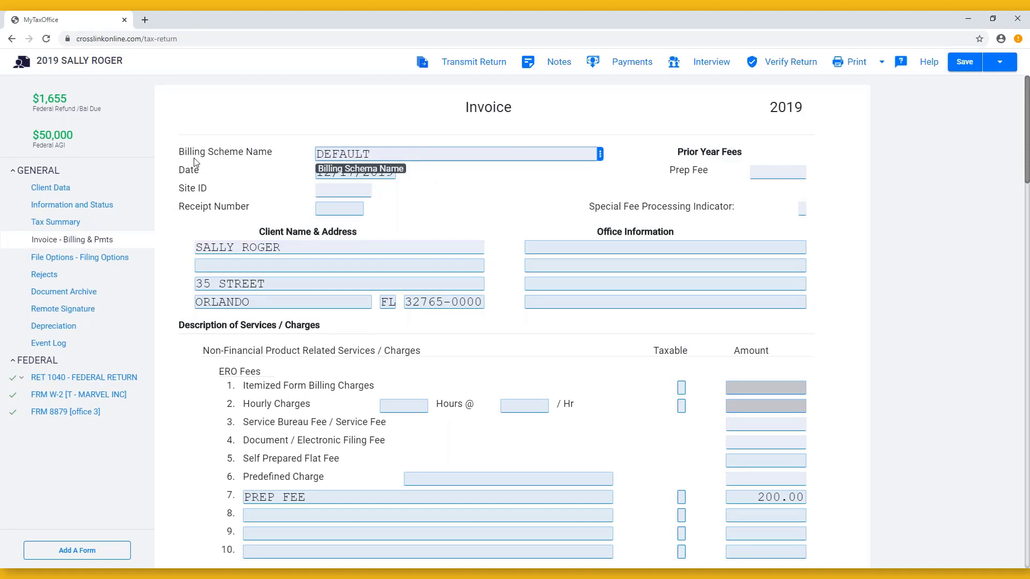
pyautogui.scroll(-10, 689, 353)
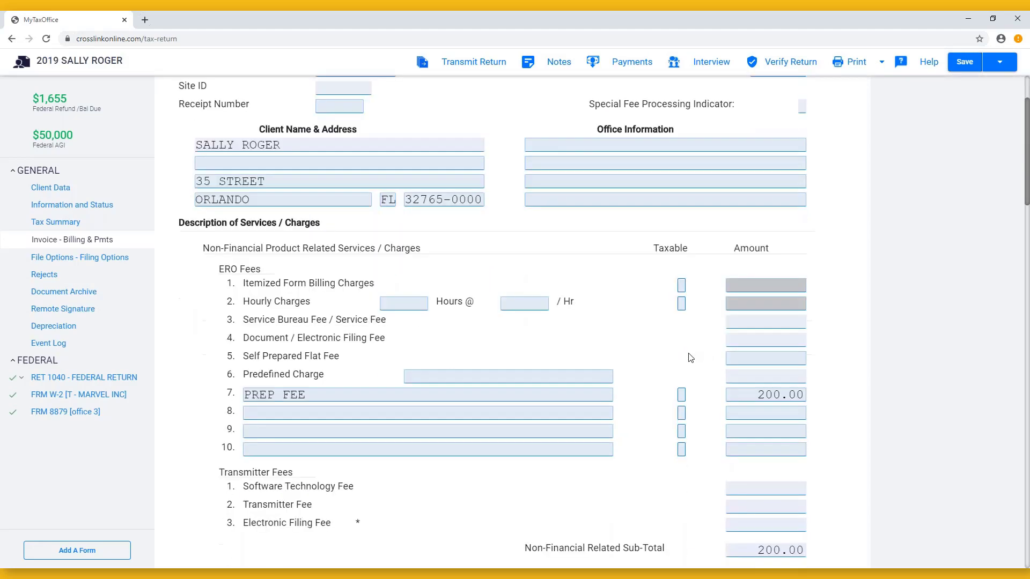
pyautogui.scroll(-4, 688, 352)
pyautogui.scroll(9, 683, 351)
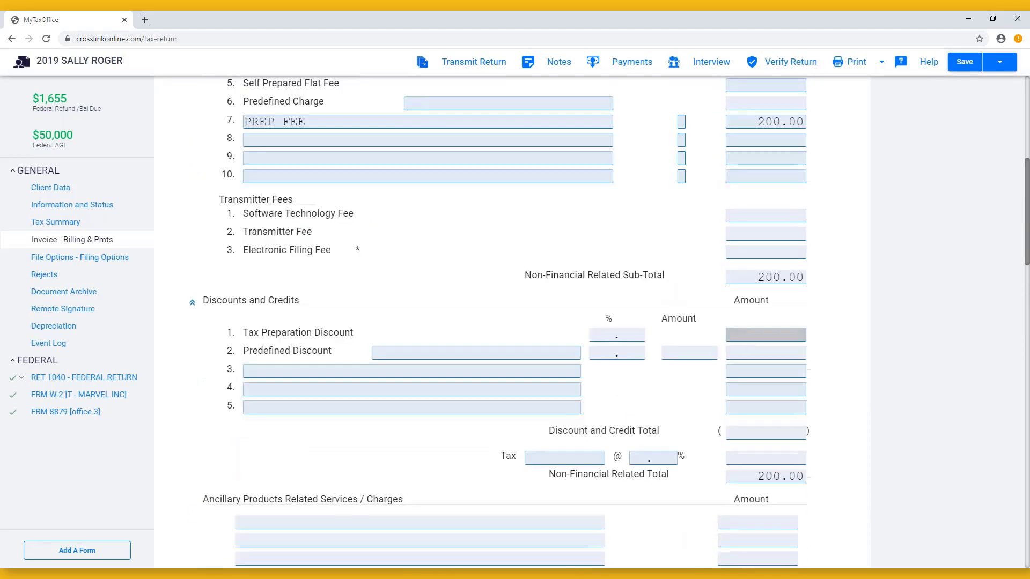
pyautogui.scroll(-1, 684, 350)
pyautogui.scroll(-13, 683, 350)
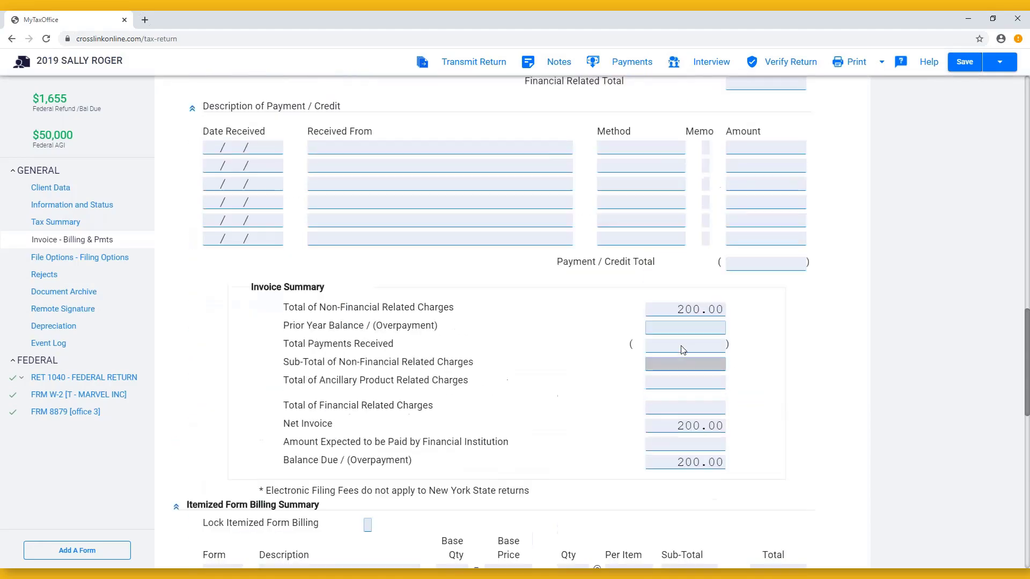
pyautogui.scroll(16, 680, 285)
pyautogui.scroll(5, 665, 339)
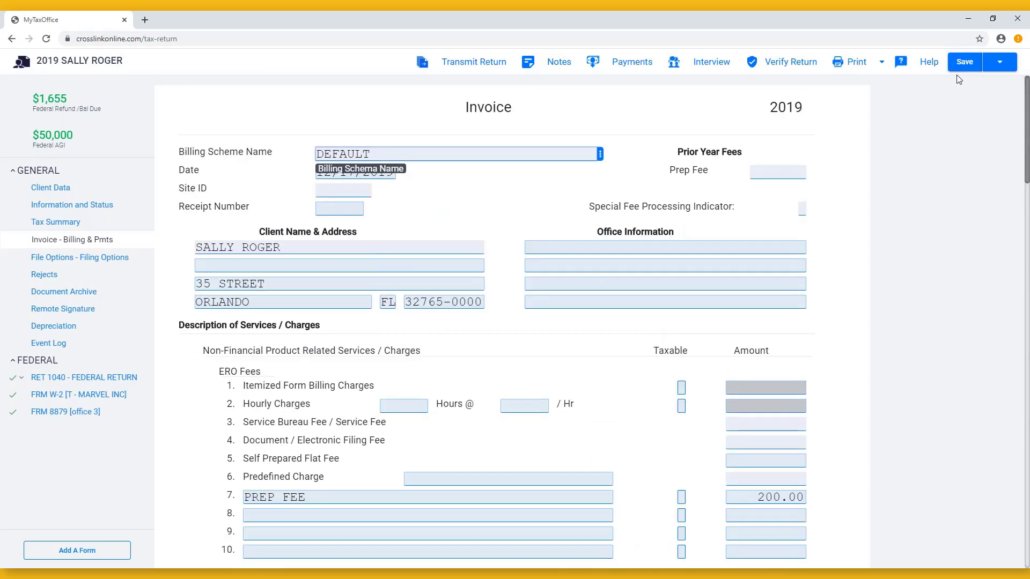
pyautogui.click(882, 65)
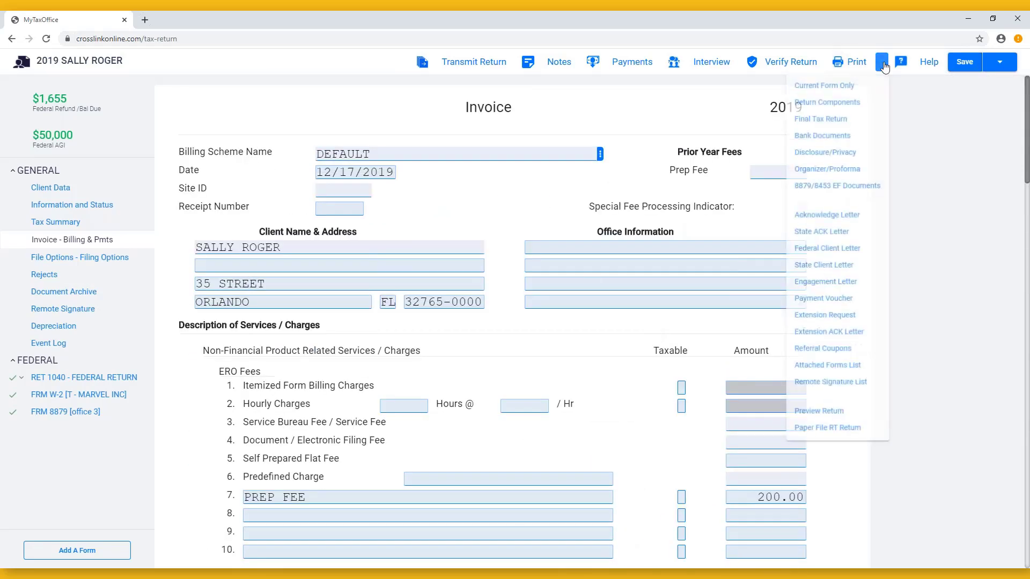
pyautogui.click(1011, 63)
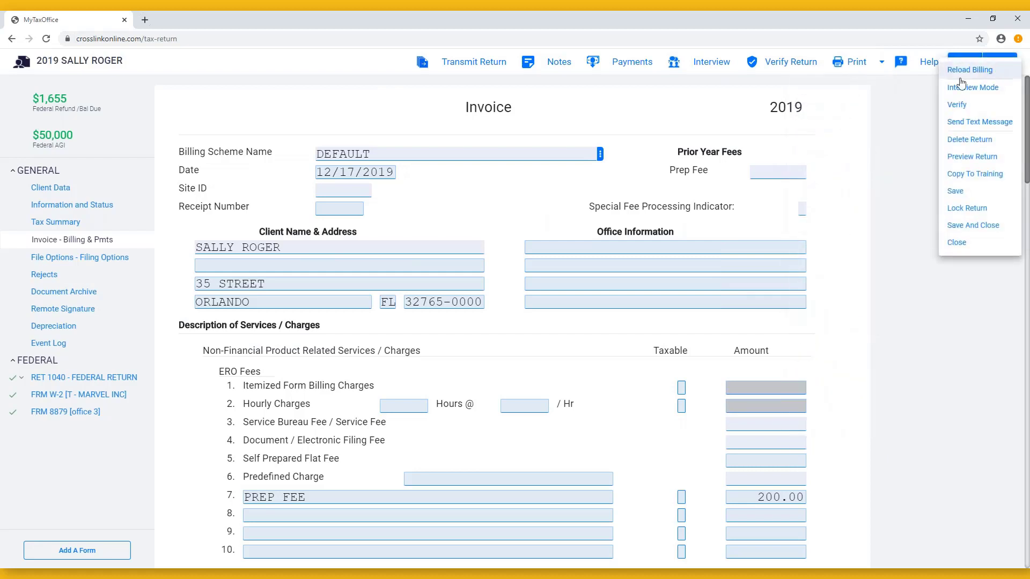
pyautogui.click(995, 72)
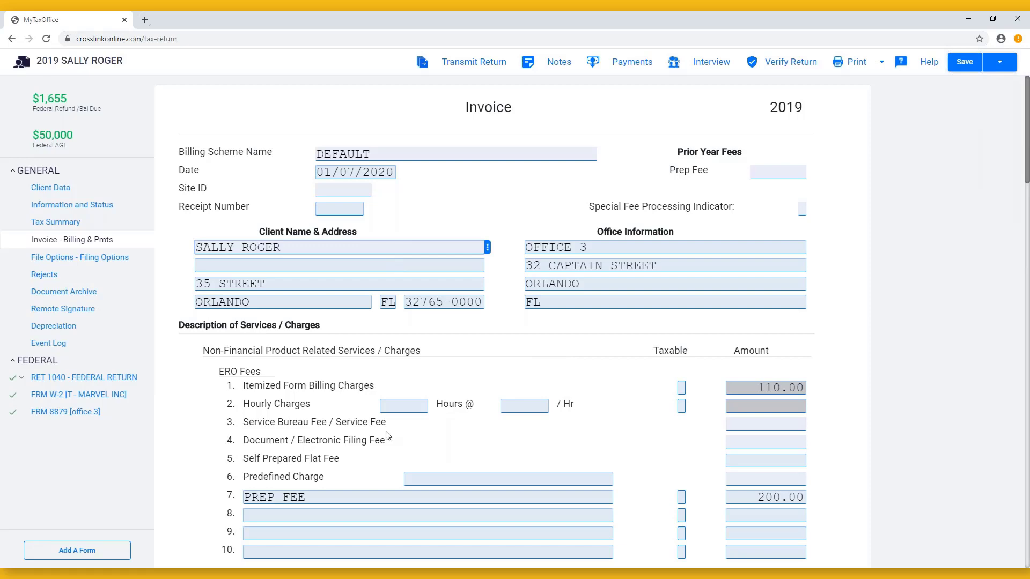
pyautogui.scroll(-2, 389, 436)
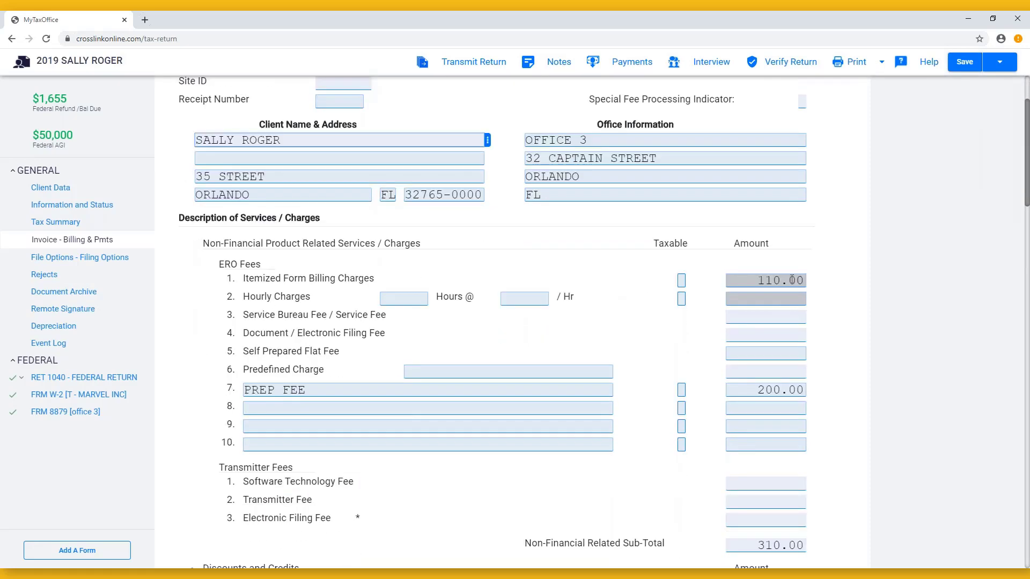
pyautogui.scroll(-12, 633, 431)
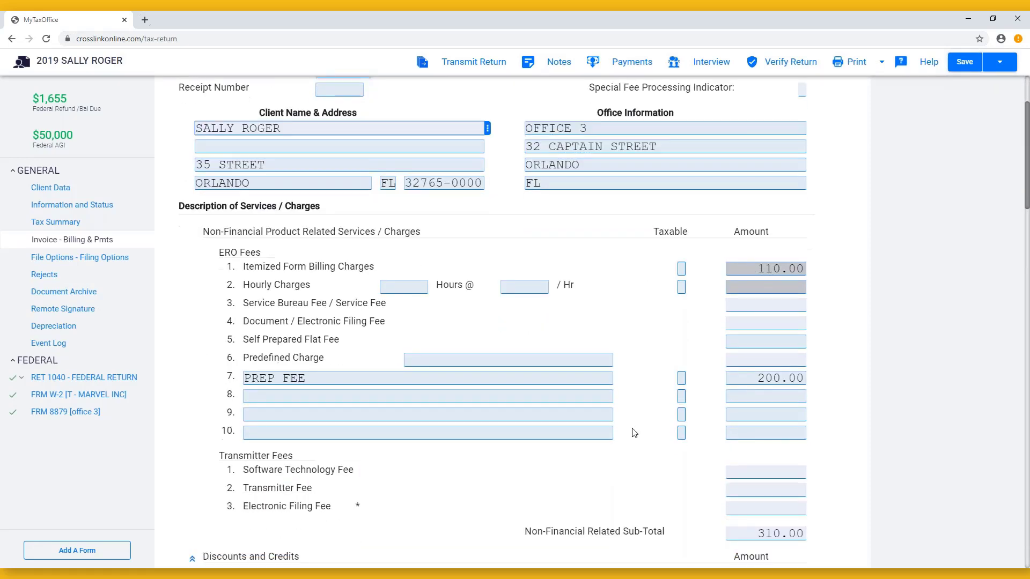
pyautogui.scroll(-11, 633, 432)
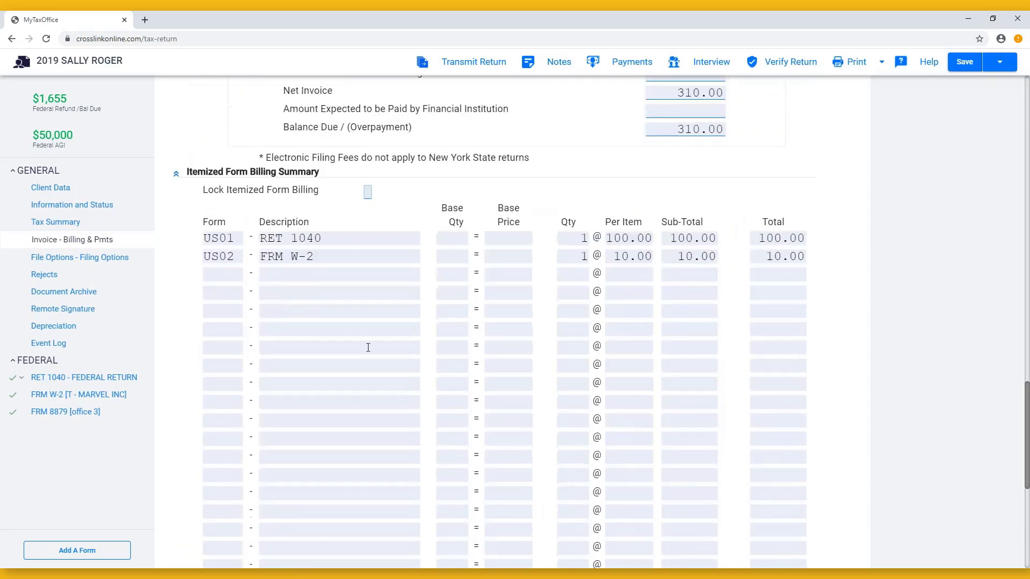
pyautogui.click(327, 239)
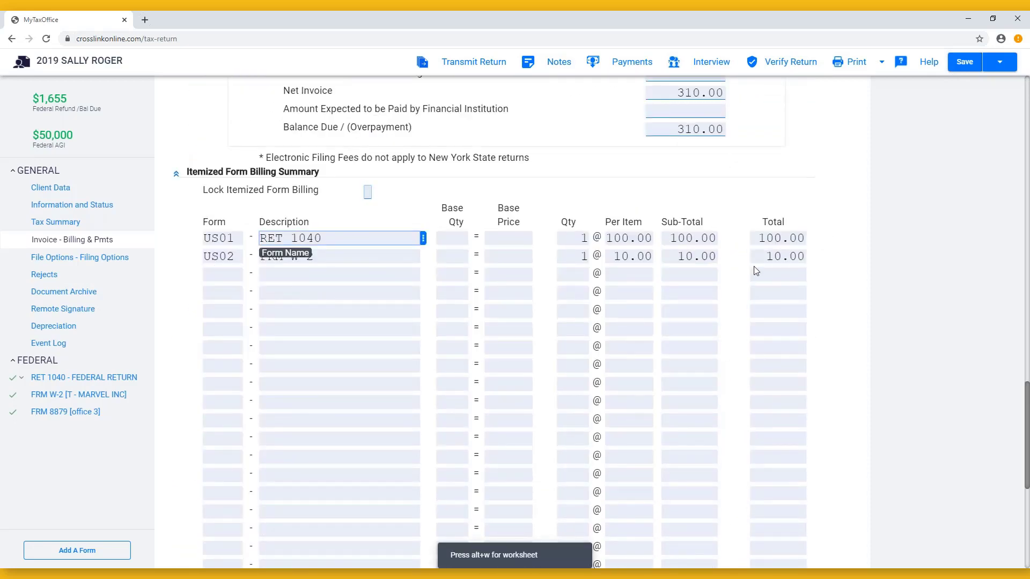
pyautogui.scroll(18, 754, 266)
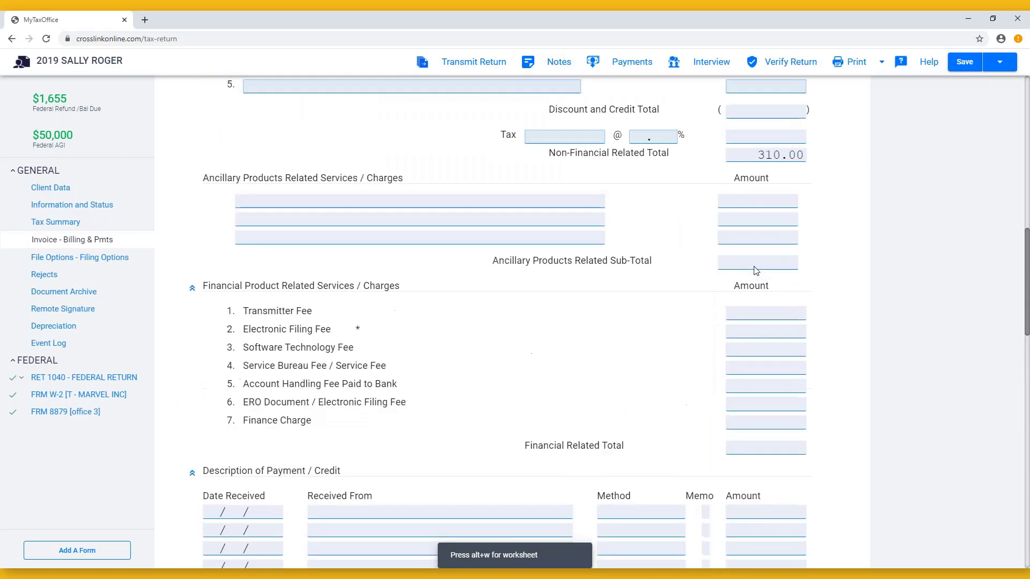
pyautogui.scroll(10, 754, 266)
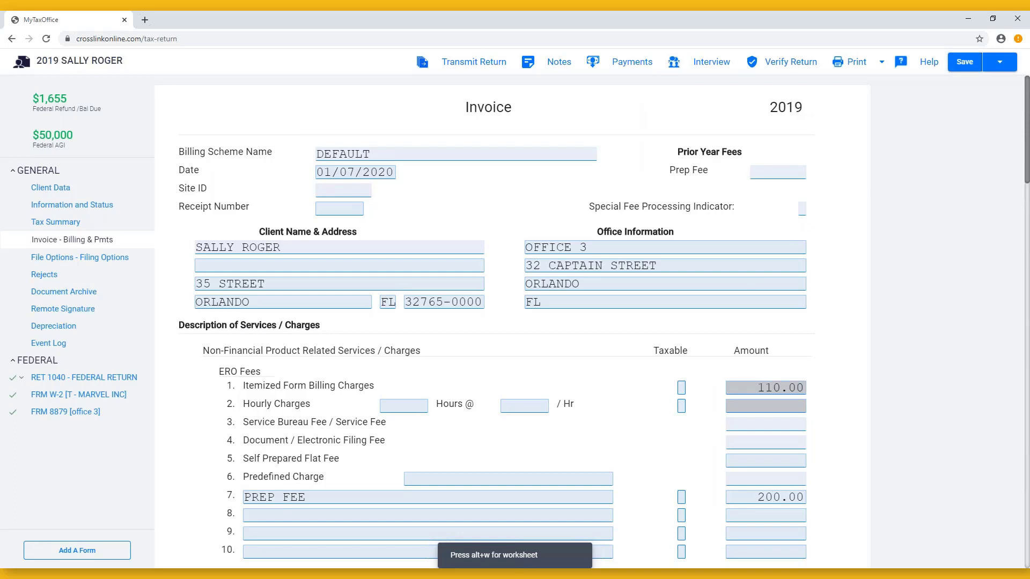
pyautogui.scroll(-3, 402, 335)
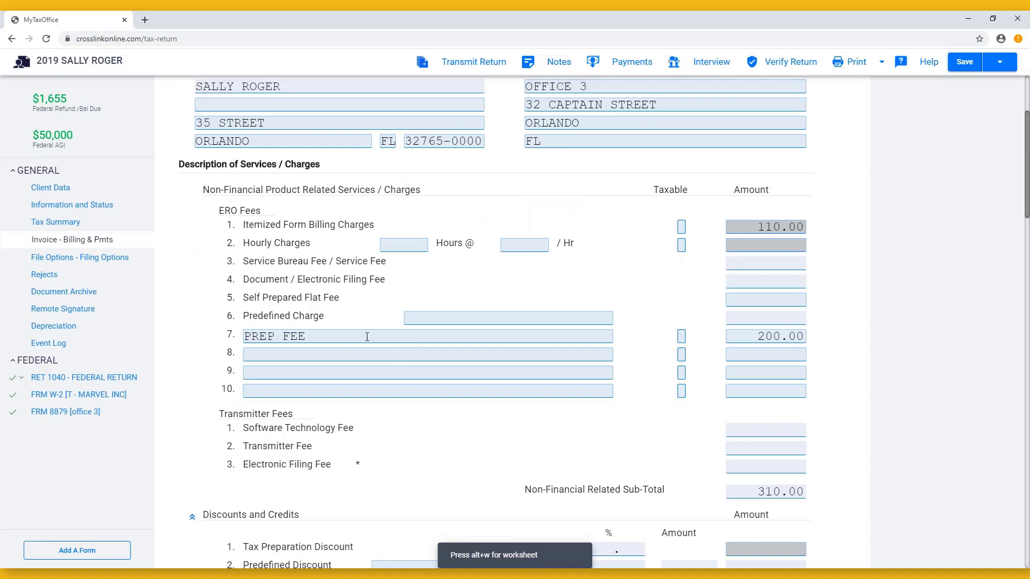
pyautogui.click(402, 335)
pyautogui.doubleClick(230, 336)
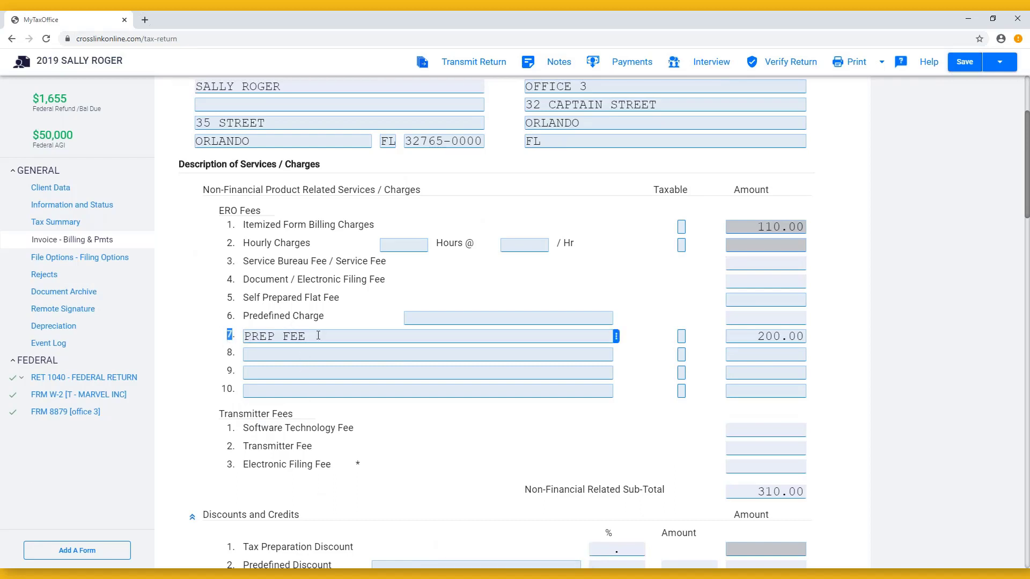
pyautogui.click(357, 331)
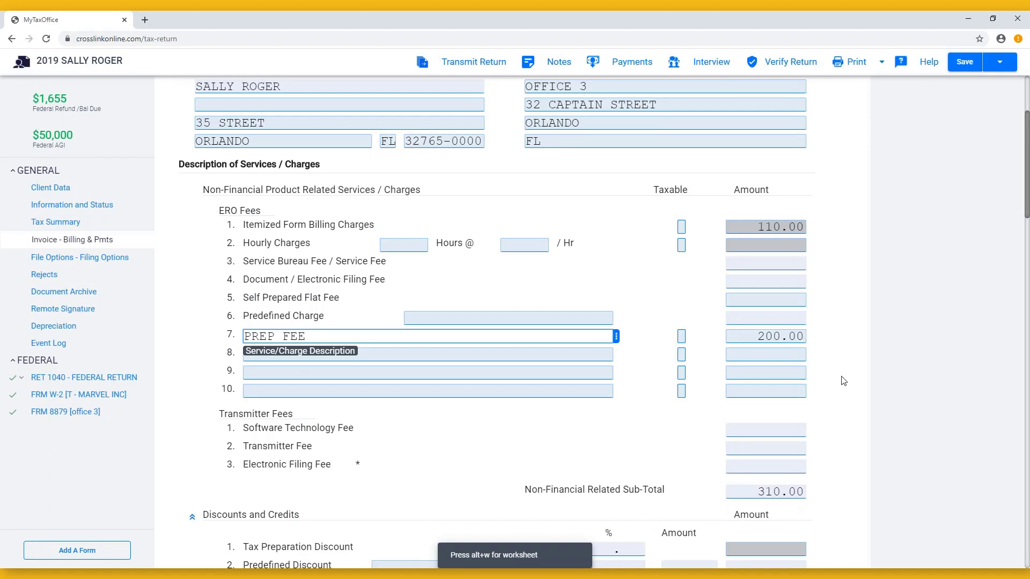
pyautogui.scroll(-2, 828, 362)
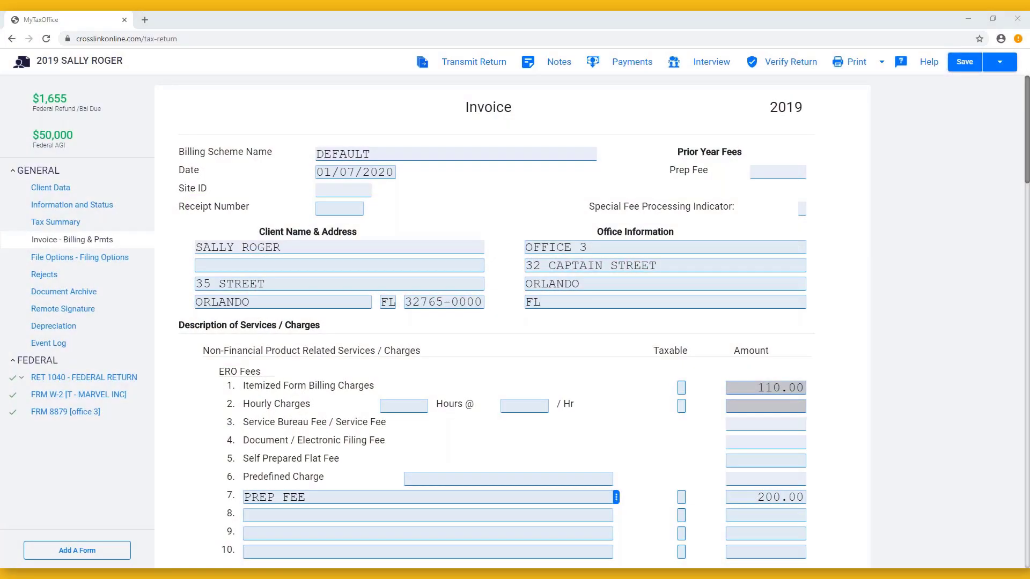
# Open Form 8879 and look over the check and direct deposit refund type codes.
pyautogui.click(60, 419)
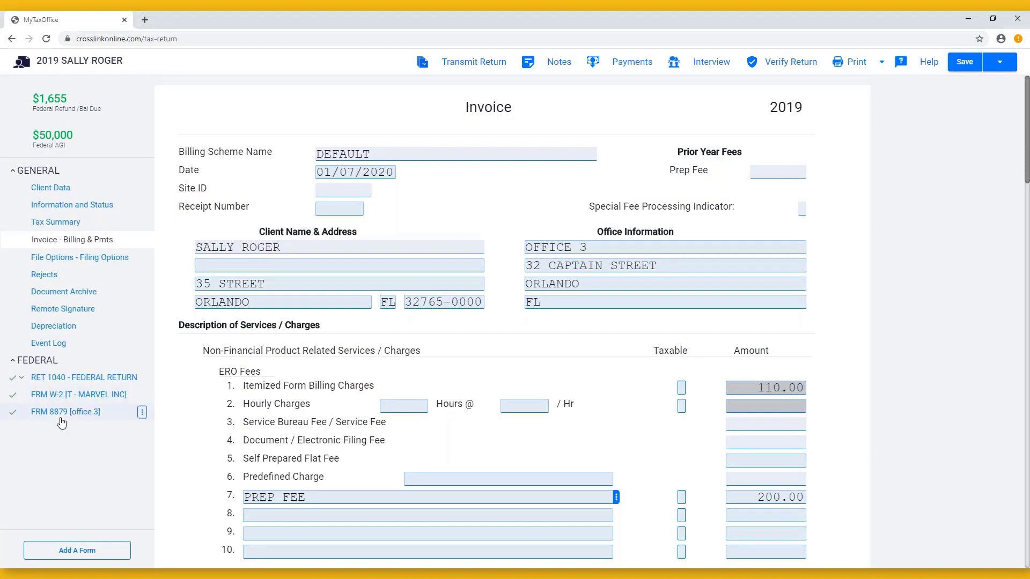
pyautogui.click(61, 419)
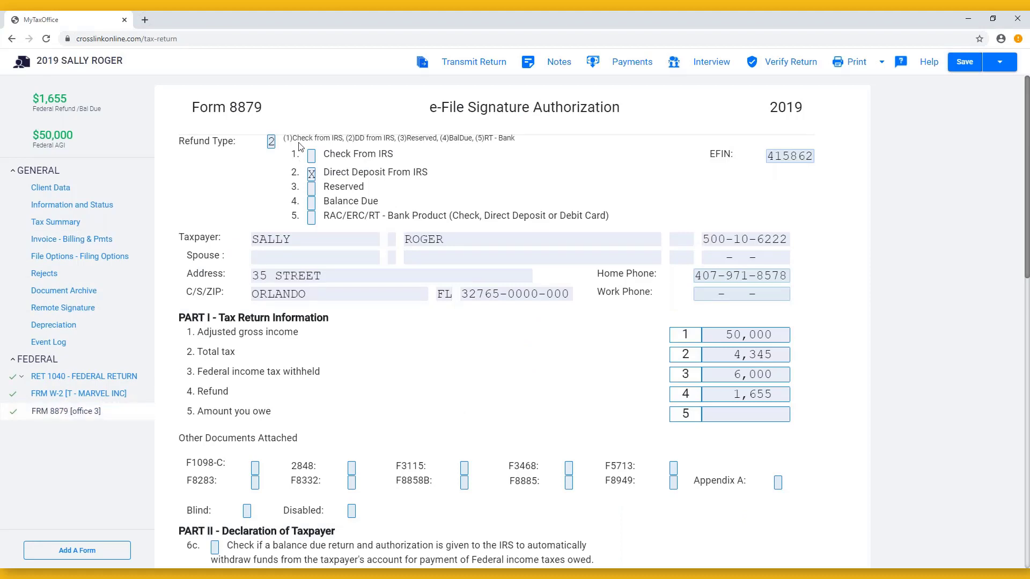
pyautogui.moveTo(358, 136); pyautogui.dragTo(397, 135)
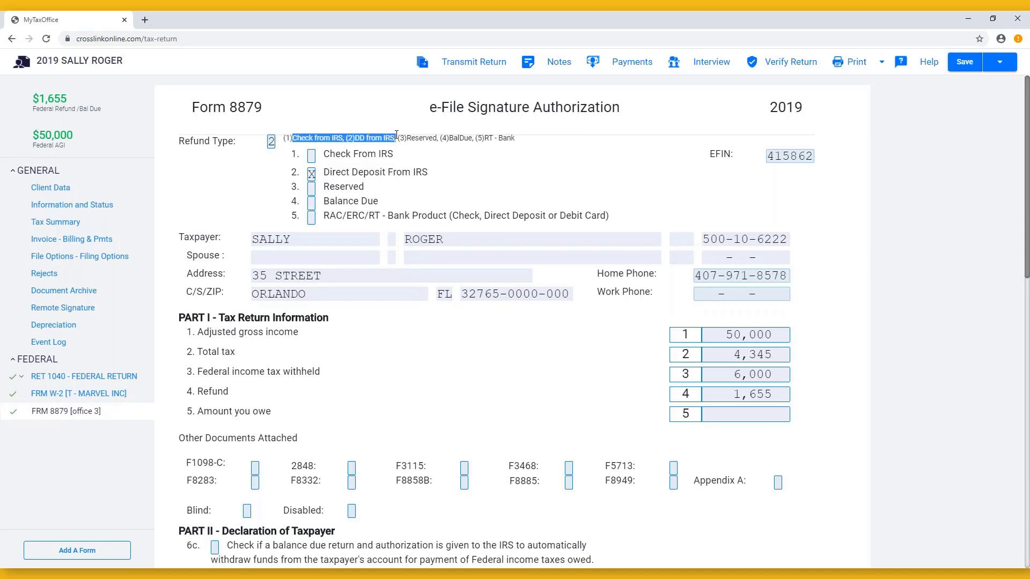
pyautogui.click(332, 147)
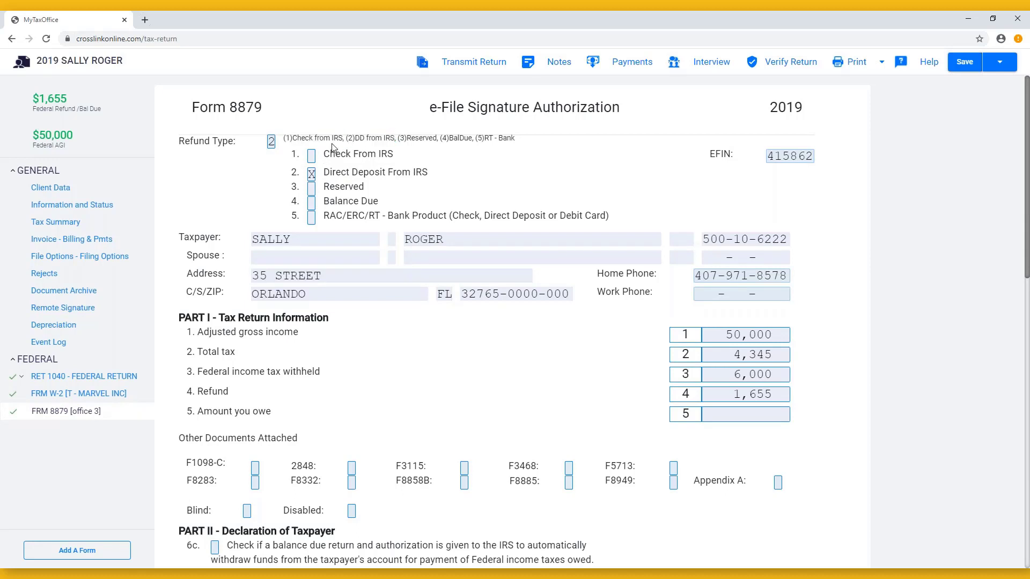
# Change the refund type from 2 to 1, Check From IRS, and acknowledge the notice.
pyautogui.doubleClick(274, 142)
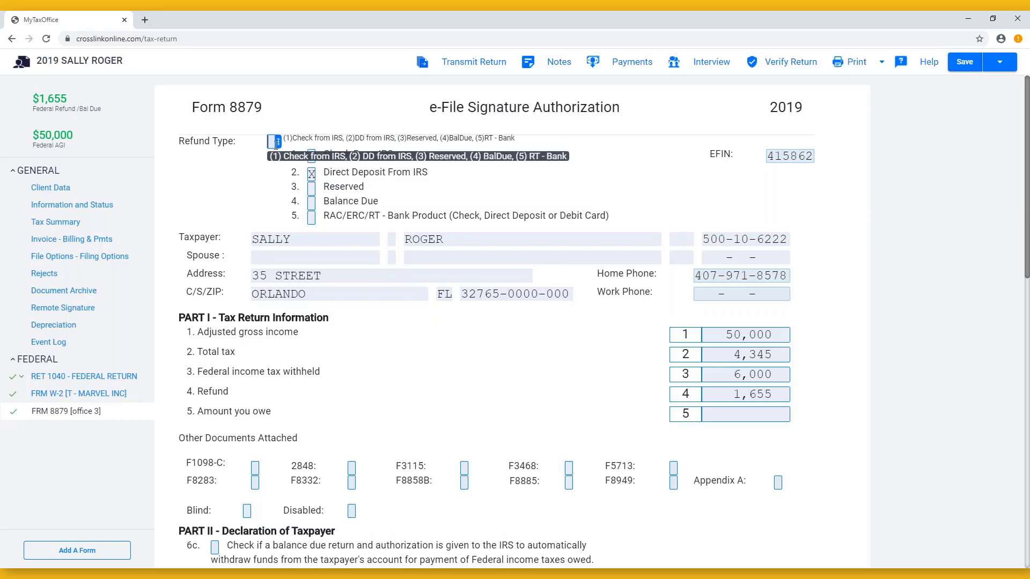
pyautogui.write('1')
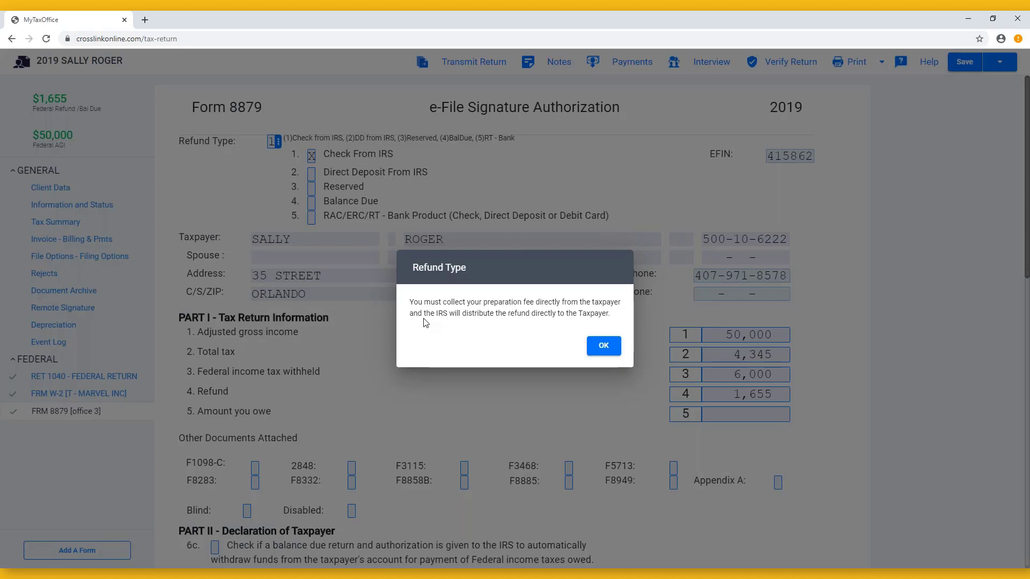
pyautogui.click(606, 350)
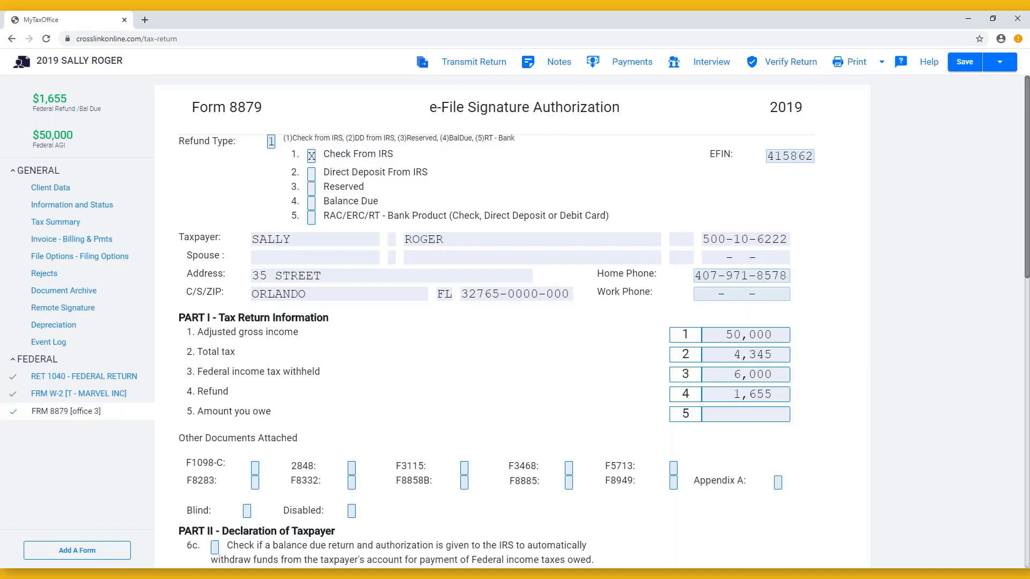
# Save a 310 payment with payment method CHECK in the return's payment details.
pyautogui.click(622, 64)
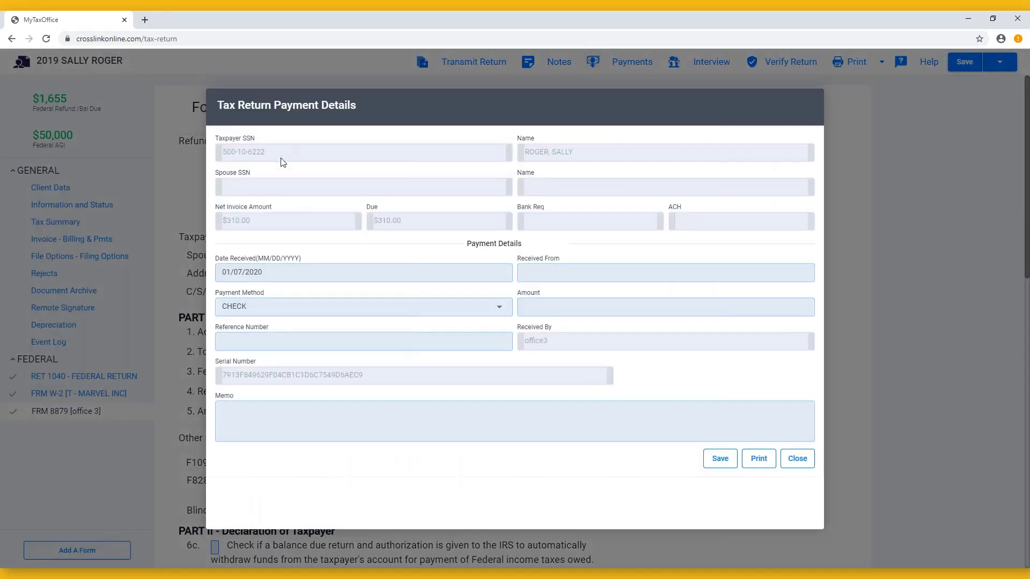
pyautogui.click(402, 311)
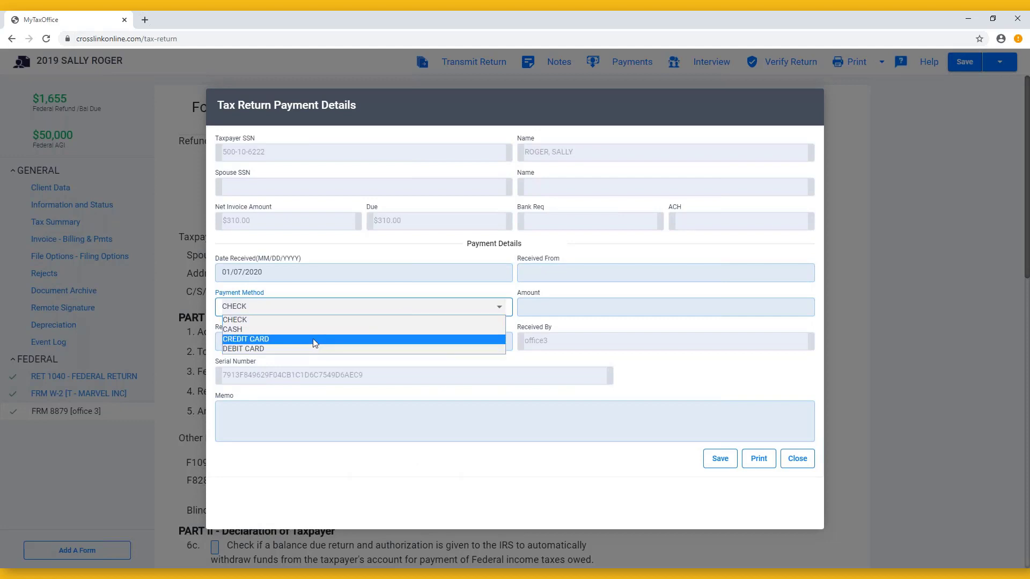
pyautogui.click(305, 322)
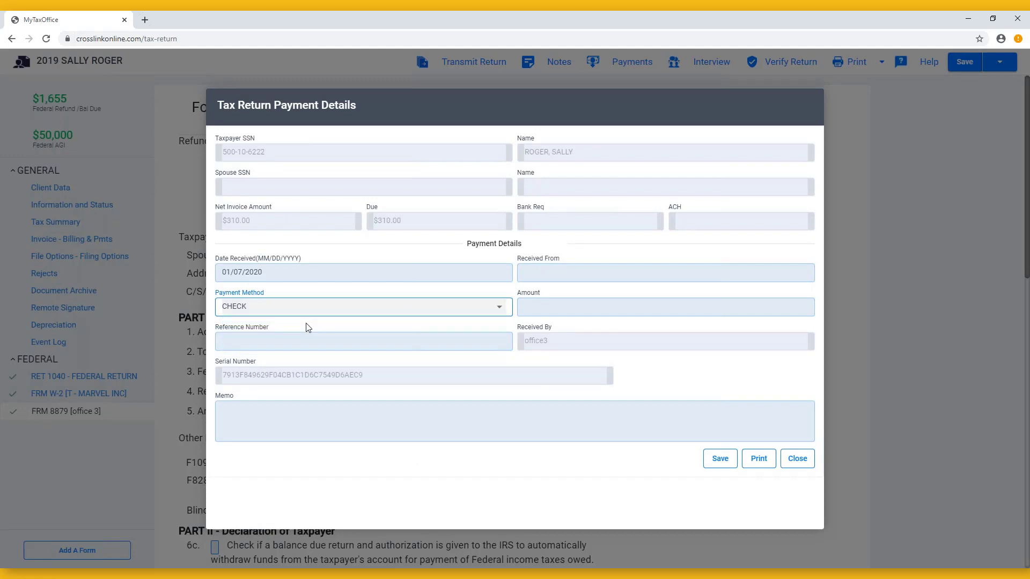
pyautogui.click(548, 307)
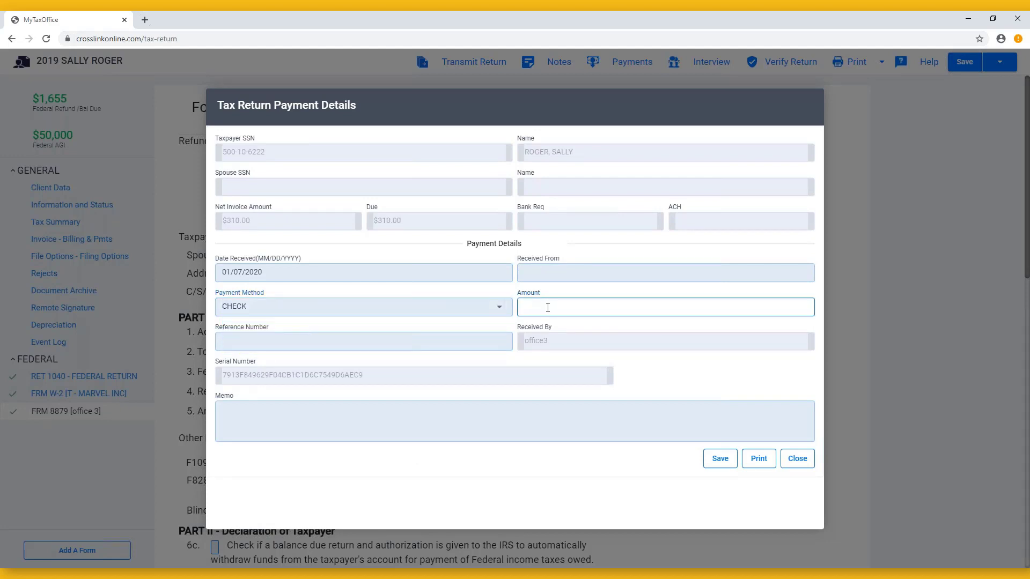
pyautogui.write('310')
pyautogui.click(353, 429)
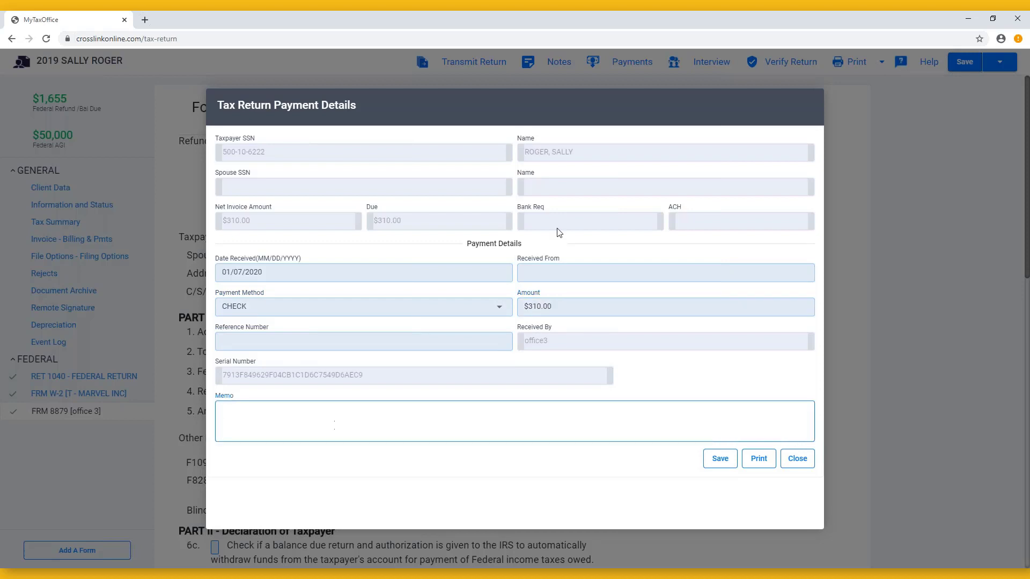
pyautogui.click(719, 458)
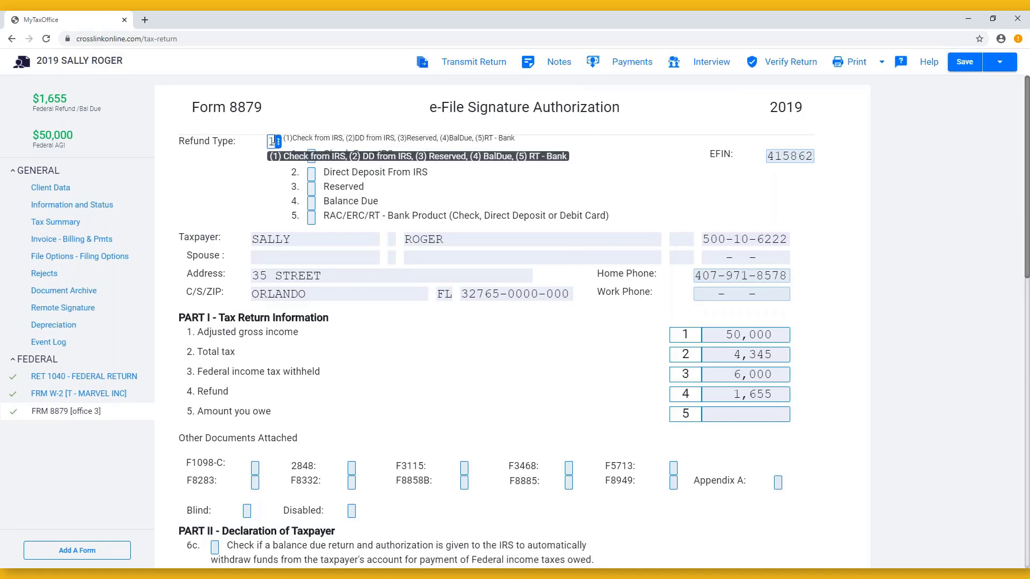
# Replace refund type 1 with 5, the RAC/ERC/RT bank product.
pyautogui.press('BackSpace')
pyautogui.write('5')
pyautogui.press('Tab')
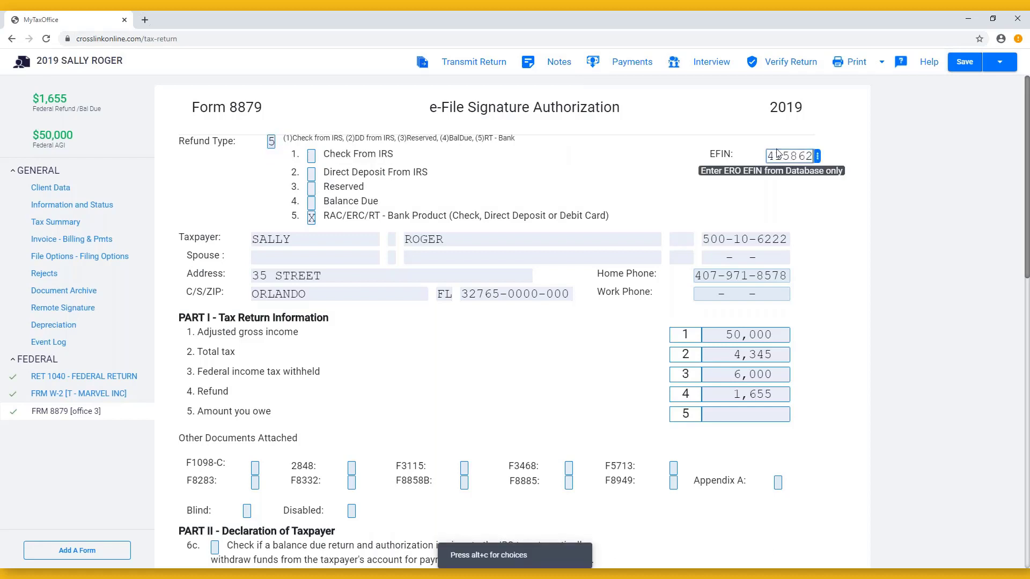
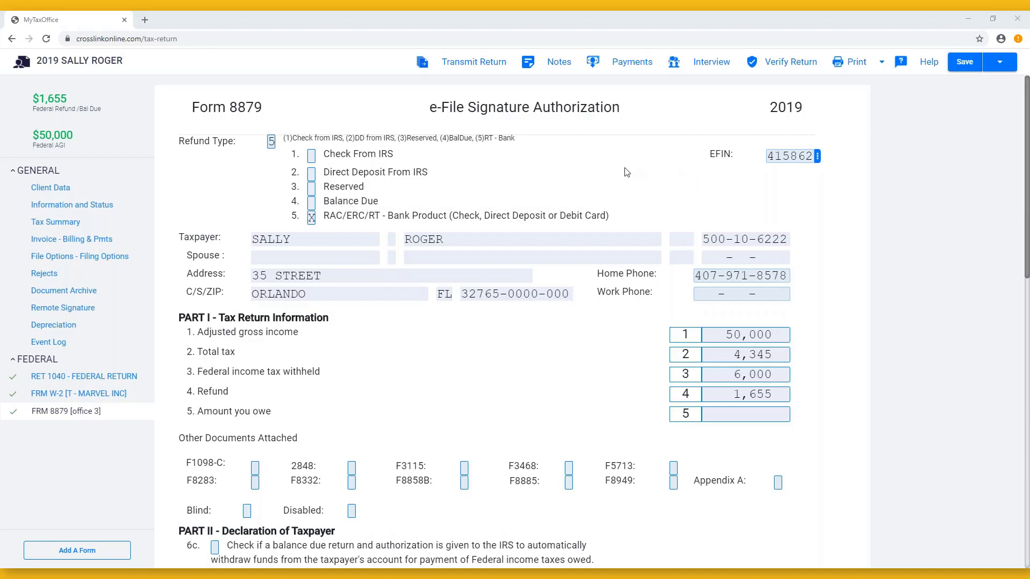
# Leave Form 8879 and go to the 2019 return's Client Data page.
pyautogui.click(70, 190)
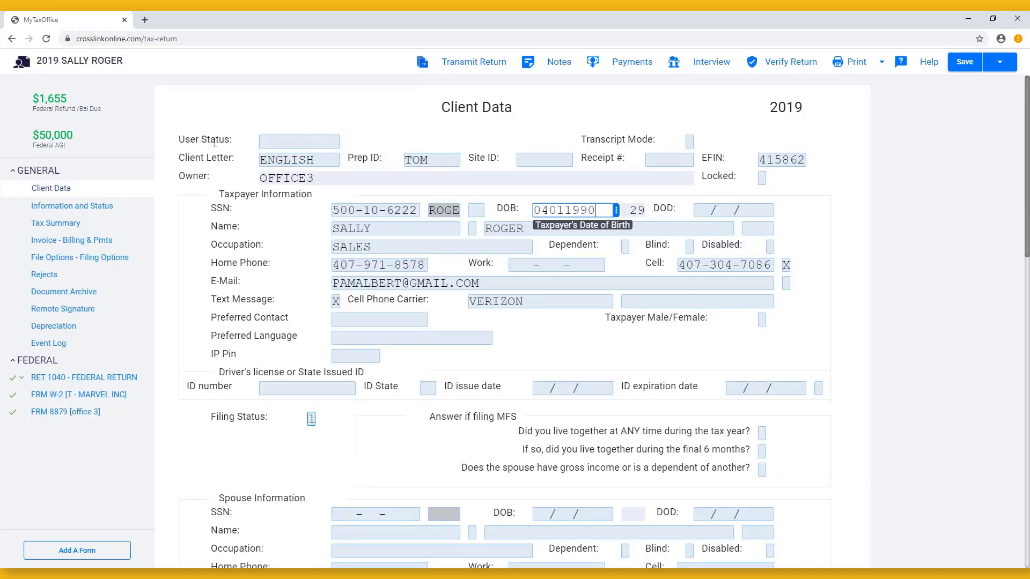
# Browse the User Status code choices and cancel, leaving User Status blank.
pyautogui.click(302, 144)
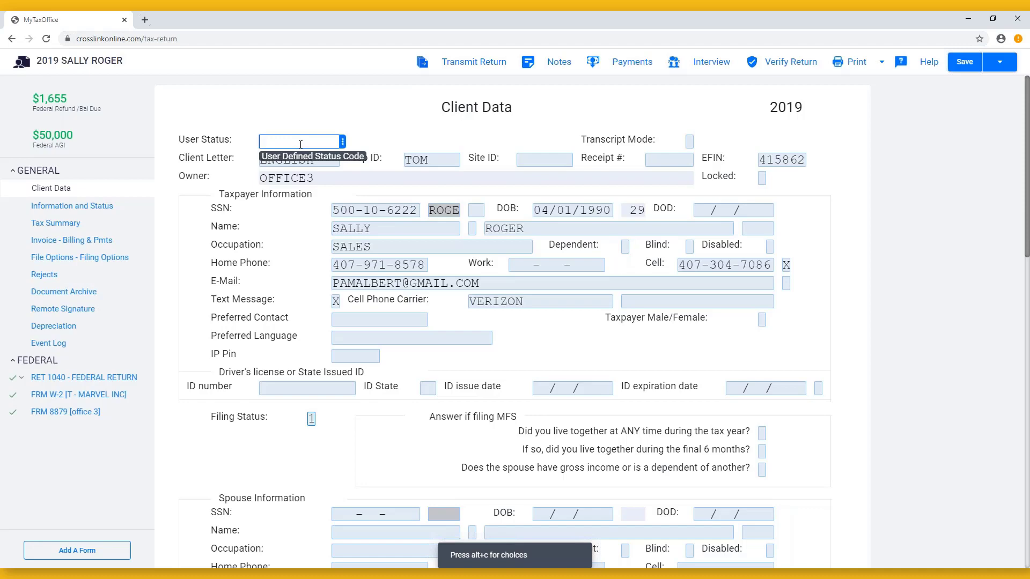
pyautogui.click(342, 141)
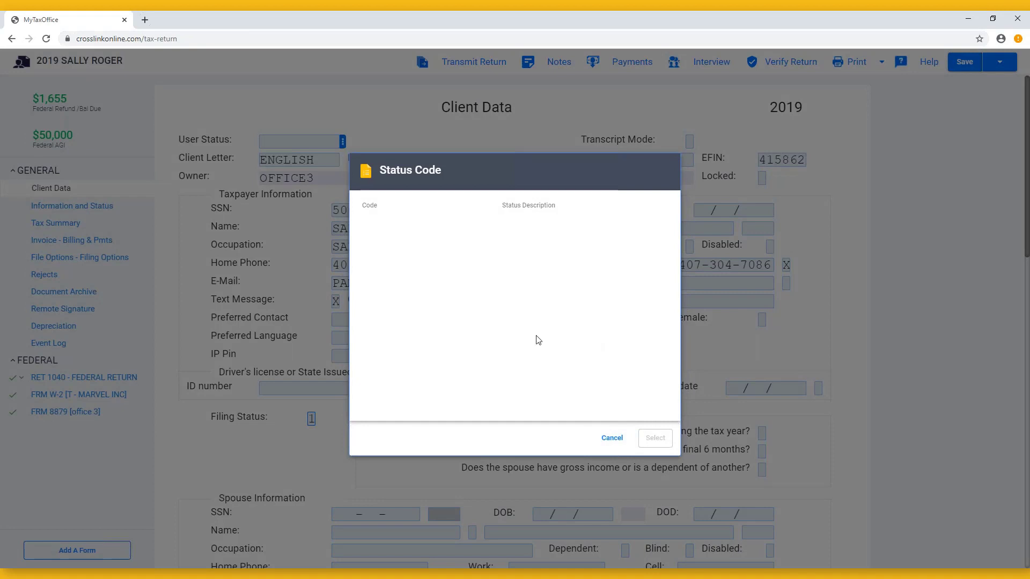
pyautogui.click(611, 437)
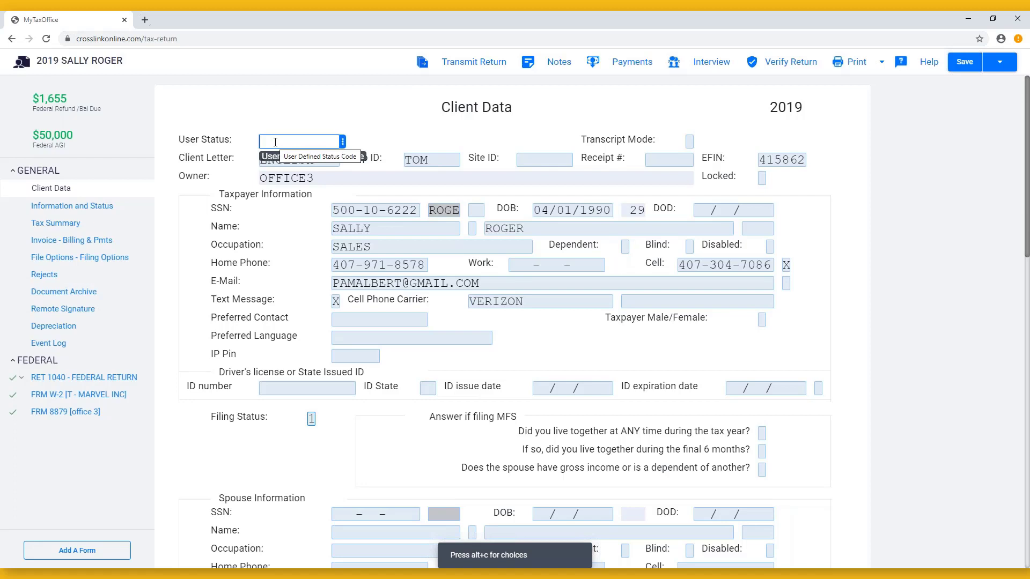
# Bookmark the taxpayer's first-name field with the note 'need doc.'.
pyautogui.rightClick(430, 229)
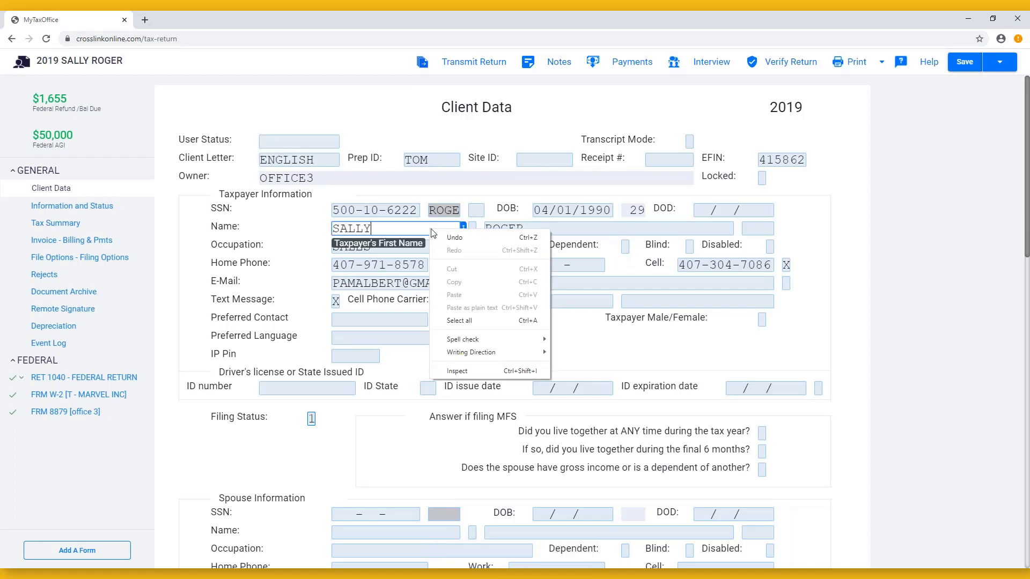
pyautogui.press('Escape')
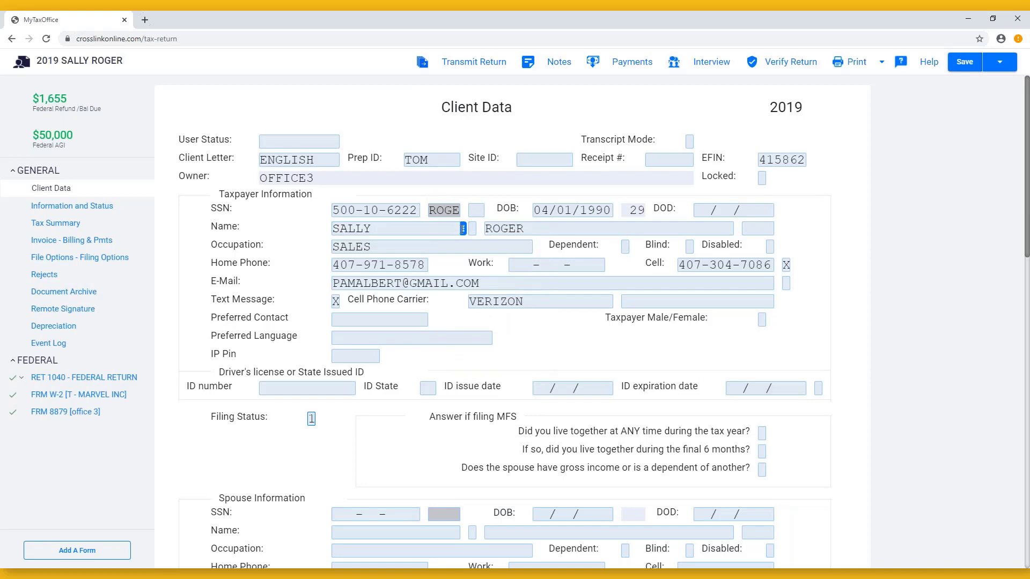
pyautogui.click(463, 229)
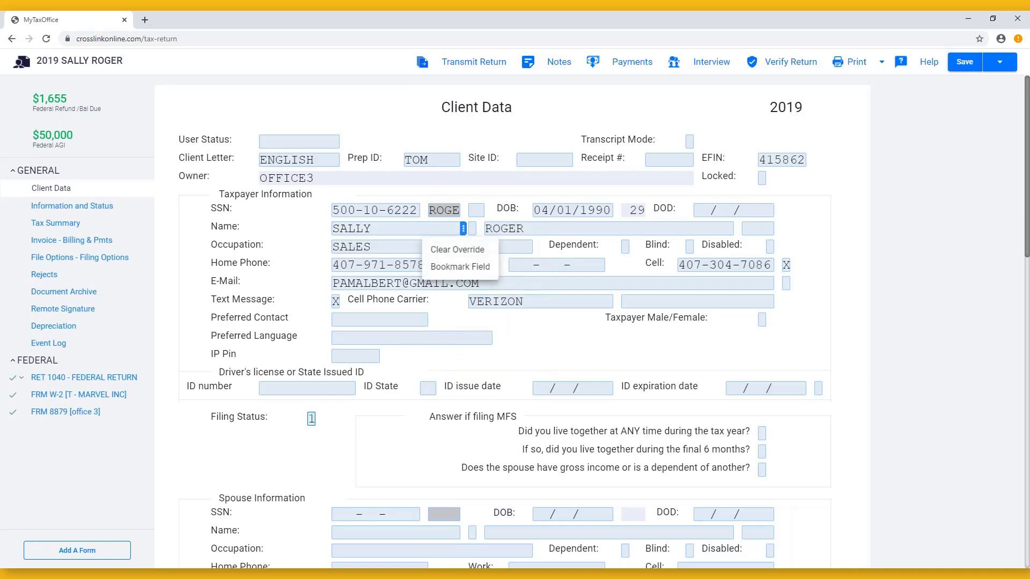
pyautogui.click(454, 267)
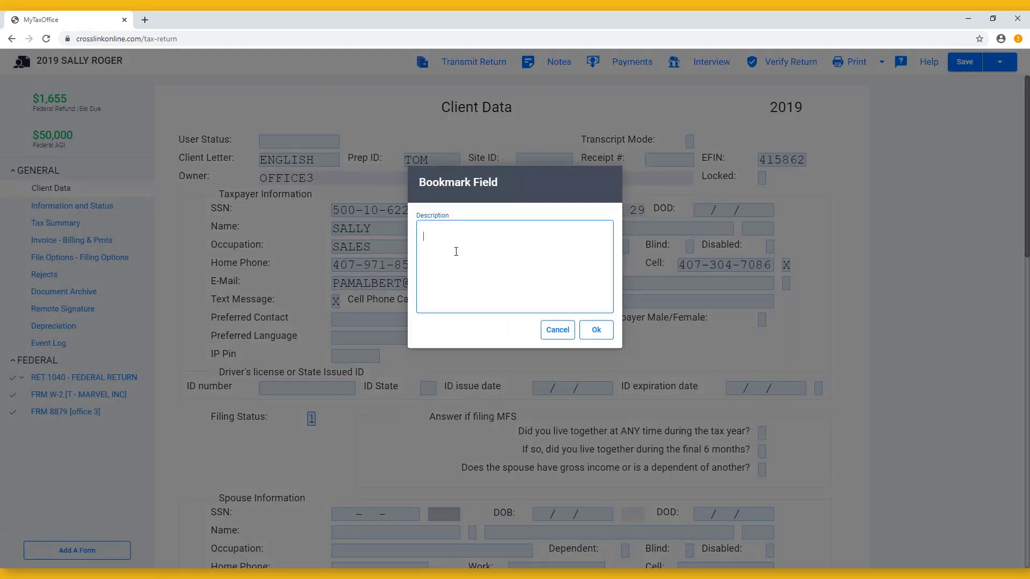
pyautogui.write('need doc.')
pyautogui.click(595, 329)
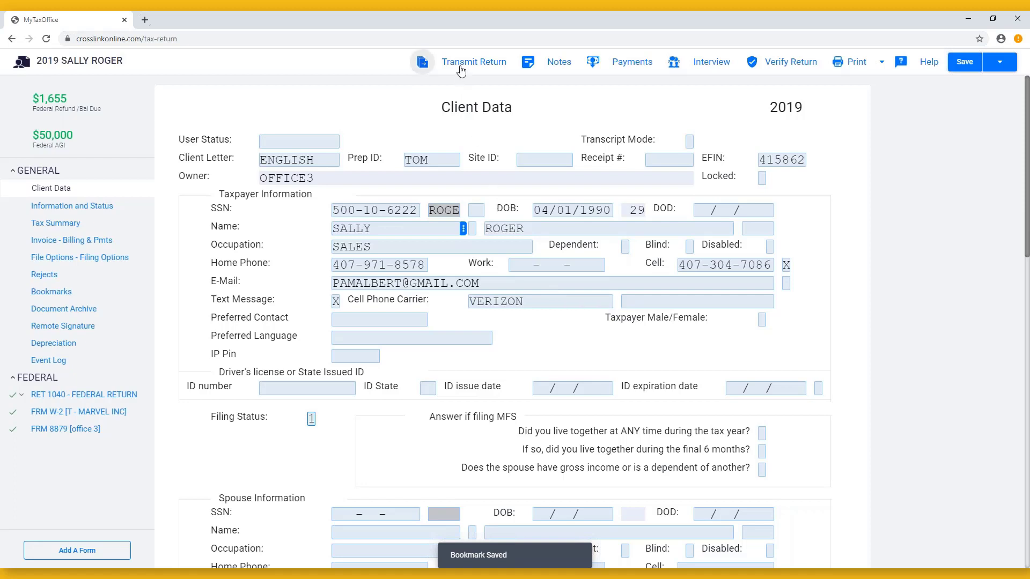
# Run Transmit Return, confirm the Rejects tab lists no rejects, and close the report.
pyautogui.click(422, 61)
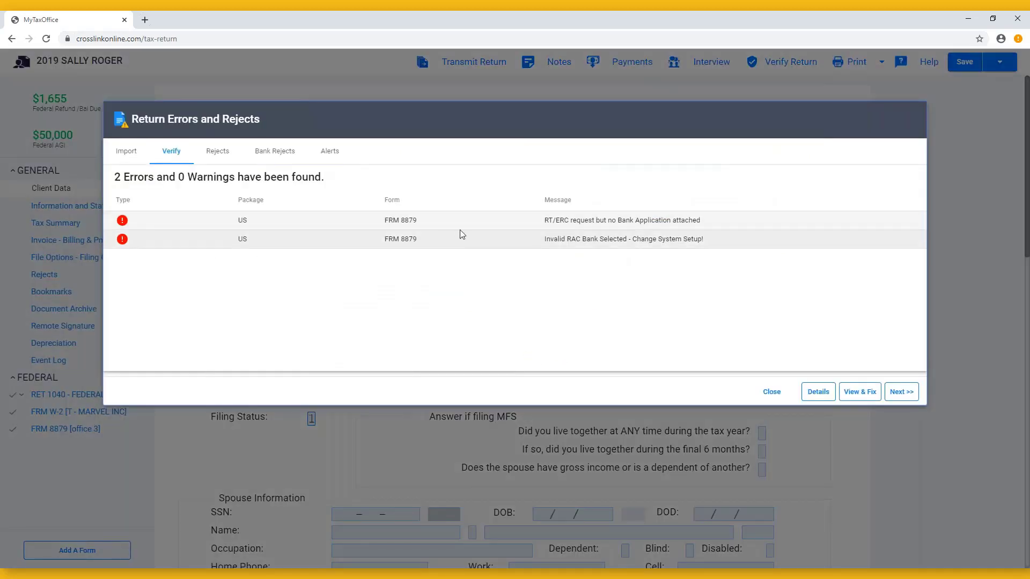
pyautogui.click(202, 153)
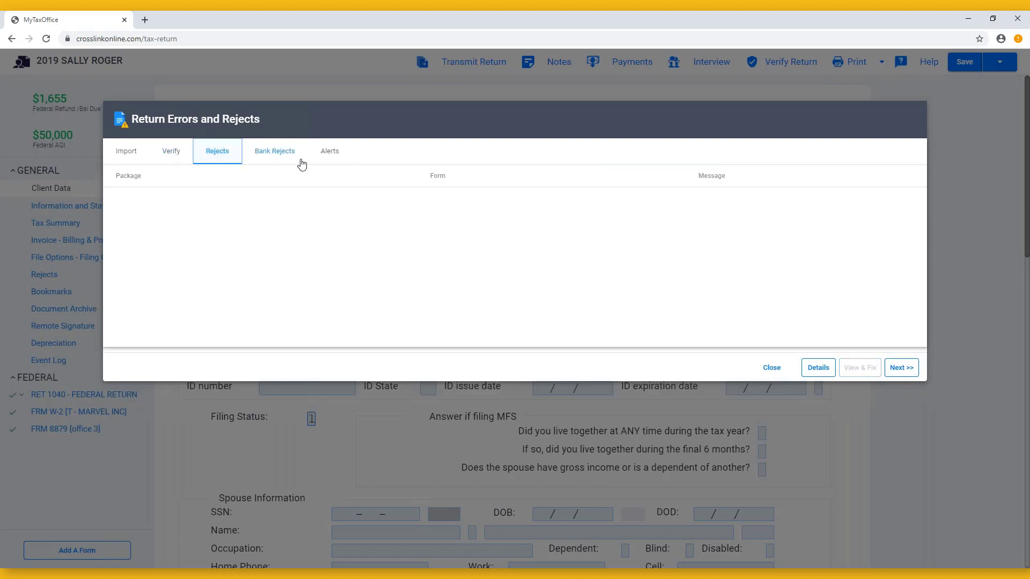
pyautogui.click(771, 367)
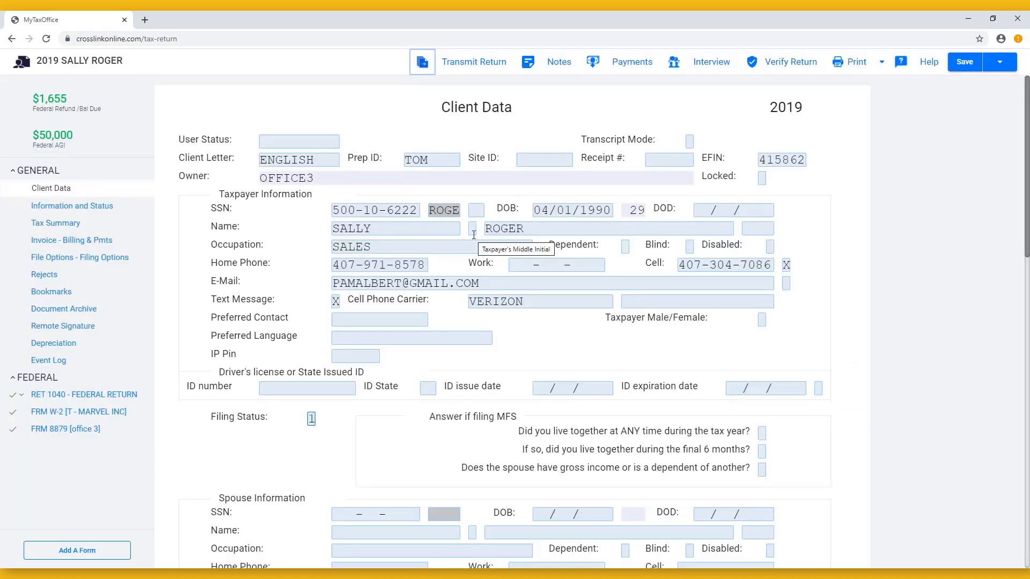